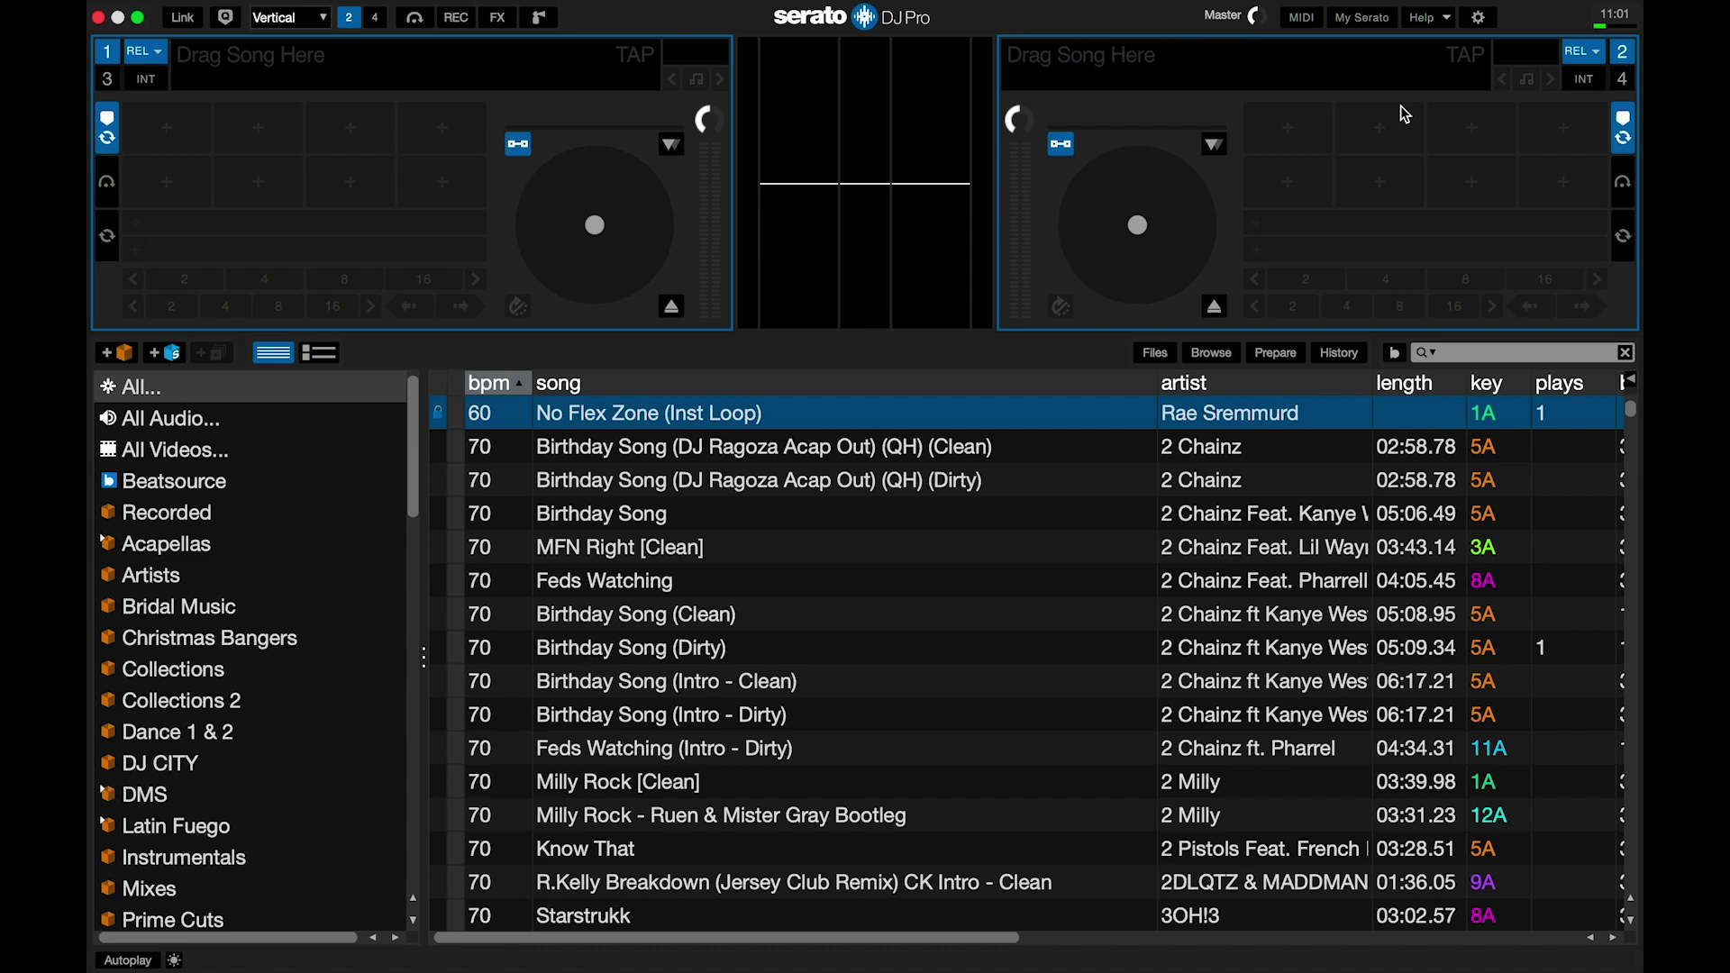
Enable Live Playlists for the Serato Playlists expansion pack in Setup.
{"action": "left_click", "coordinate": [1478, 18]}
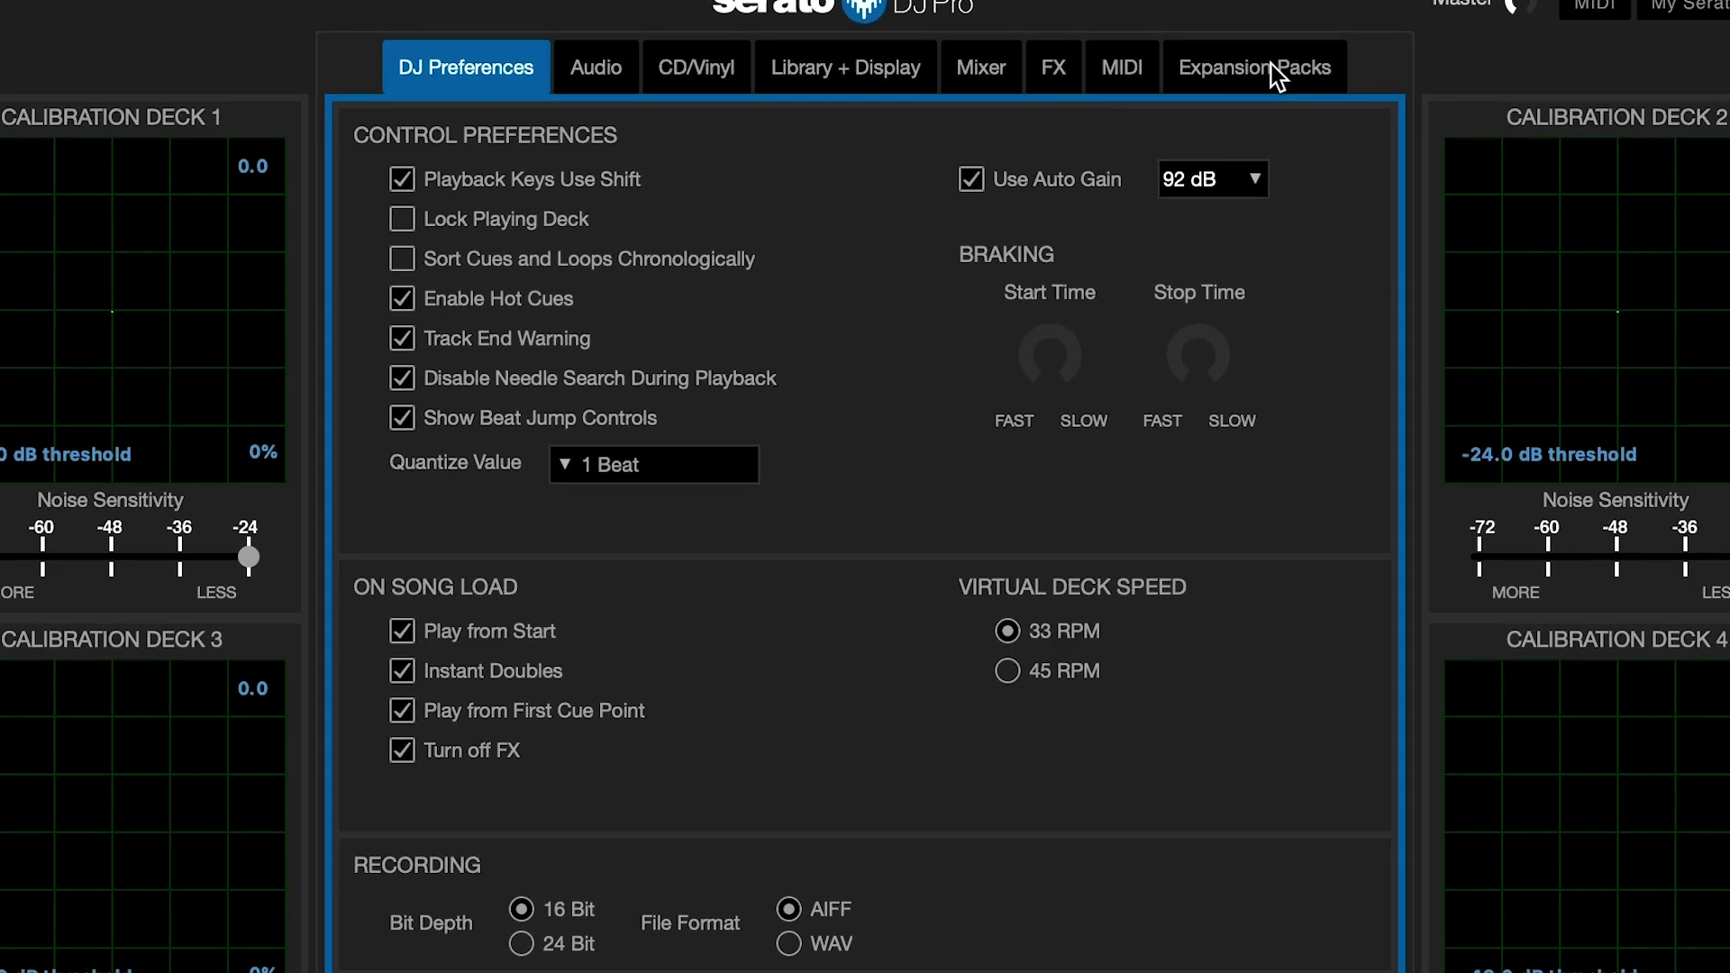
{"action": "left_click", "coordinate": [1109, 59]}
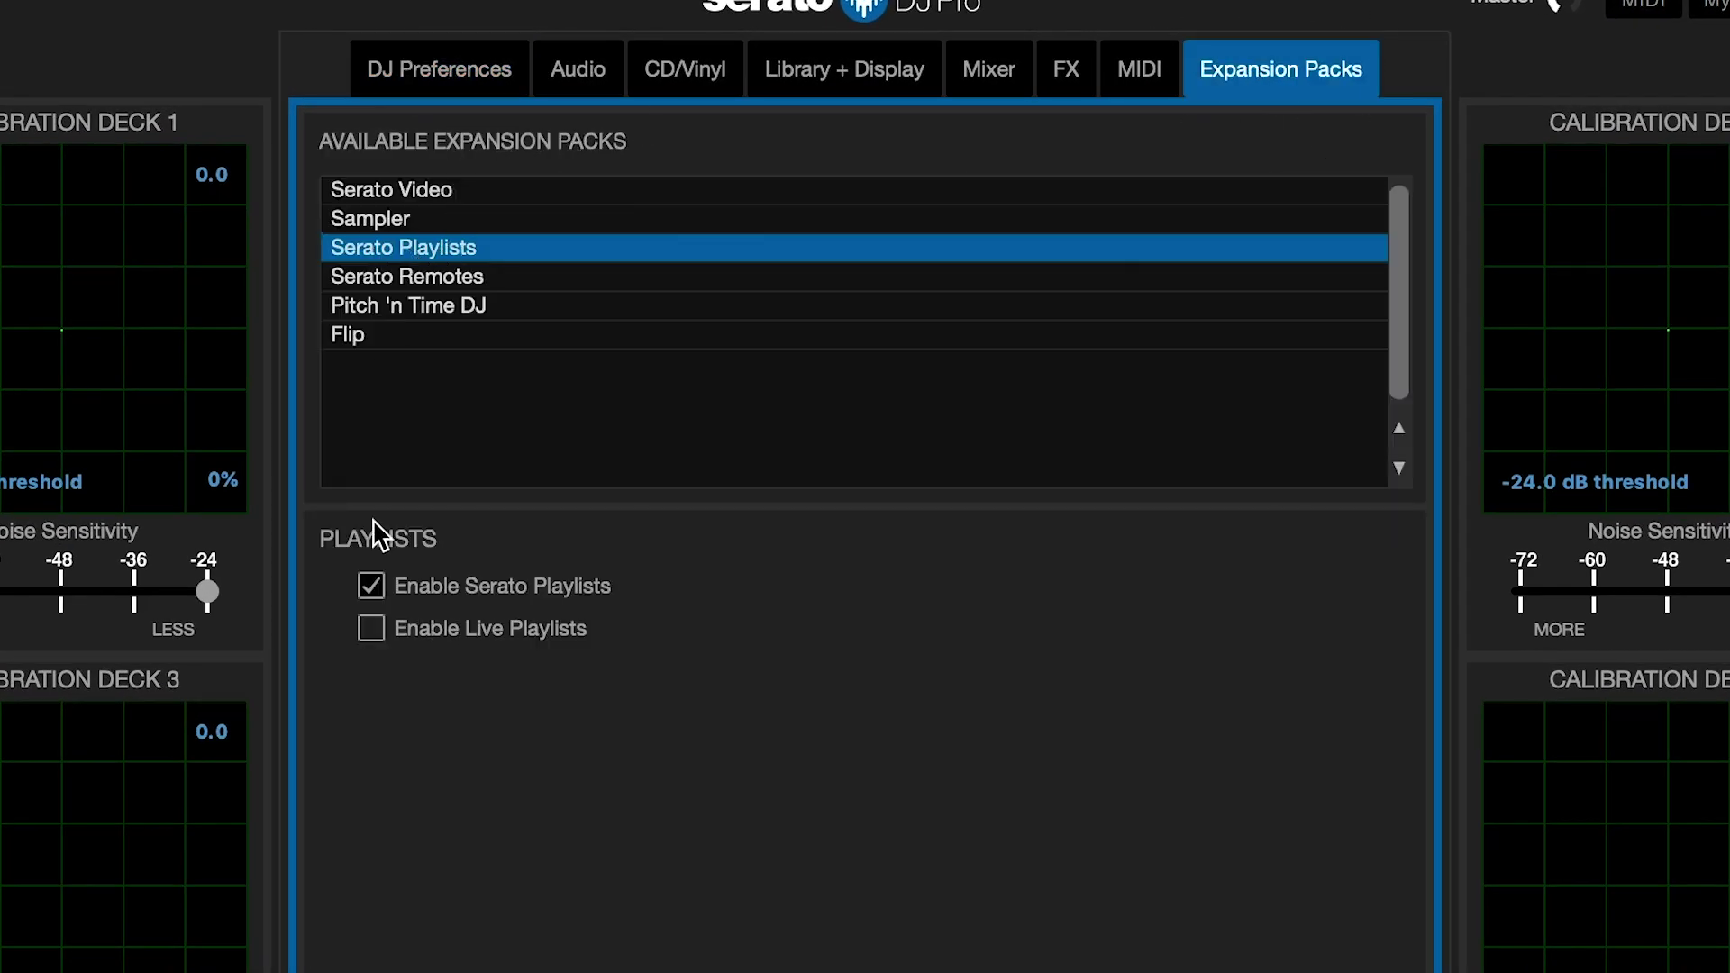
{"action": "left_click", "coordinate": [371, 633]}
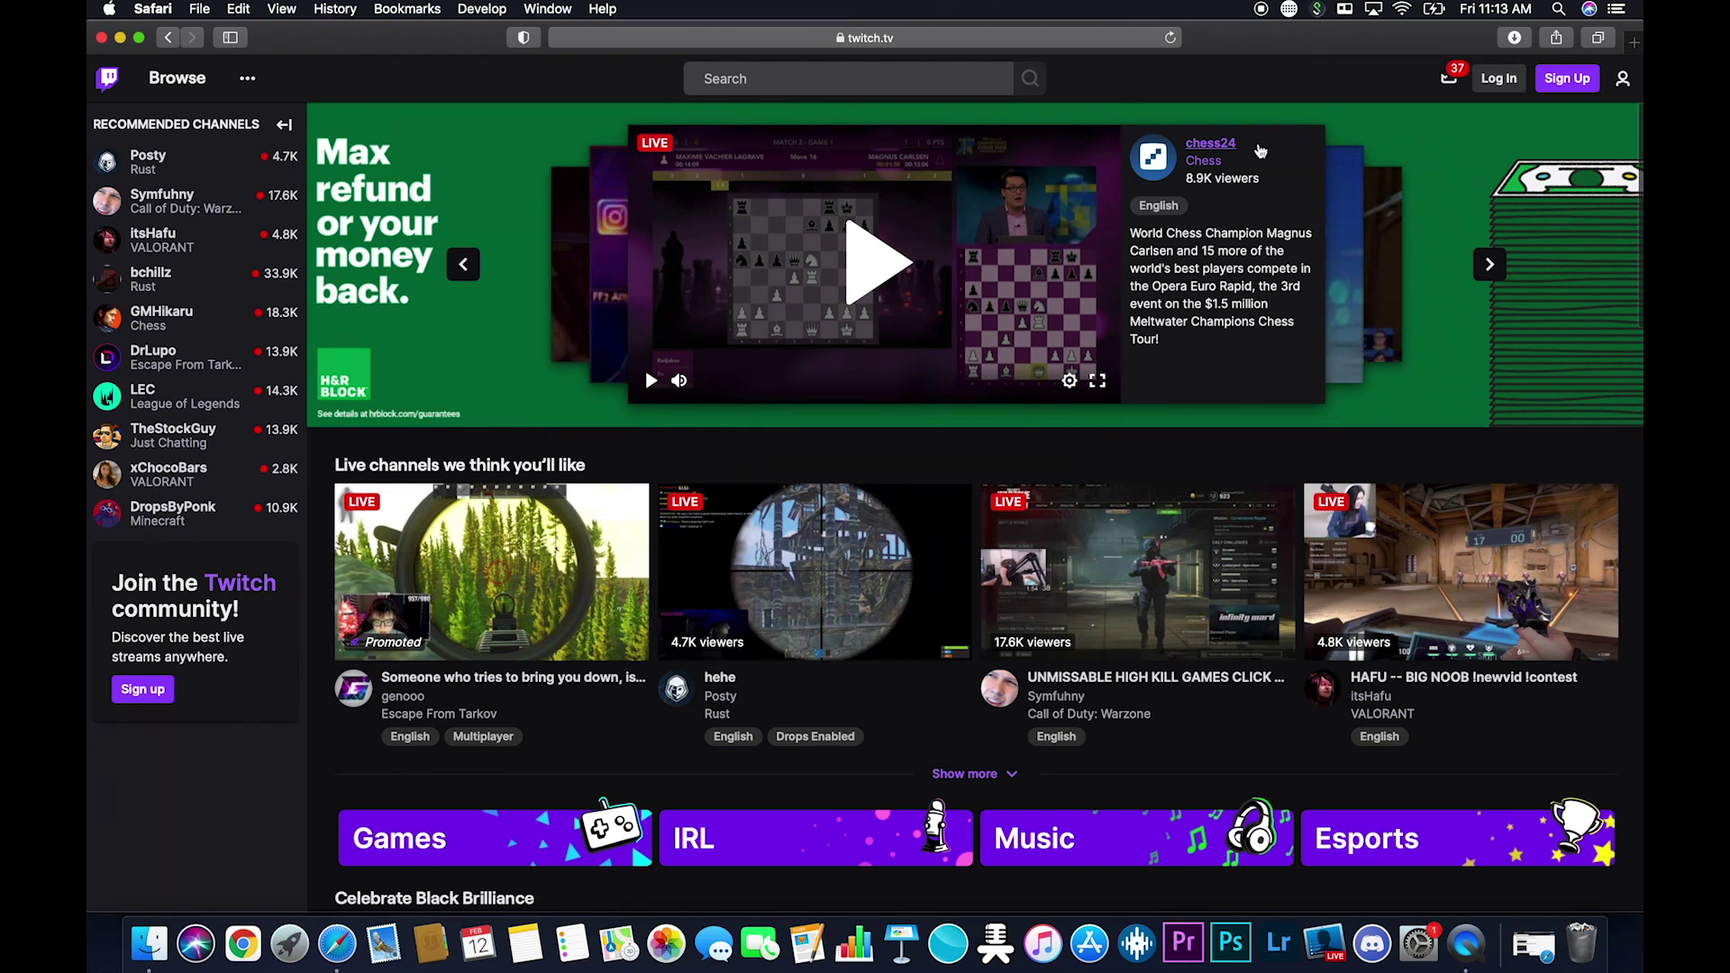
Log in to Twitch with the saved credentials, enter the two-factor code, and remember this computer.
{"action": "left_click", "coordinate": [1498, 78]}
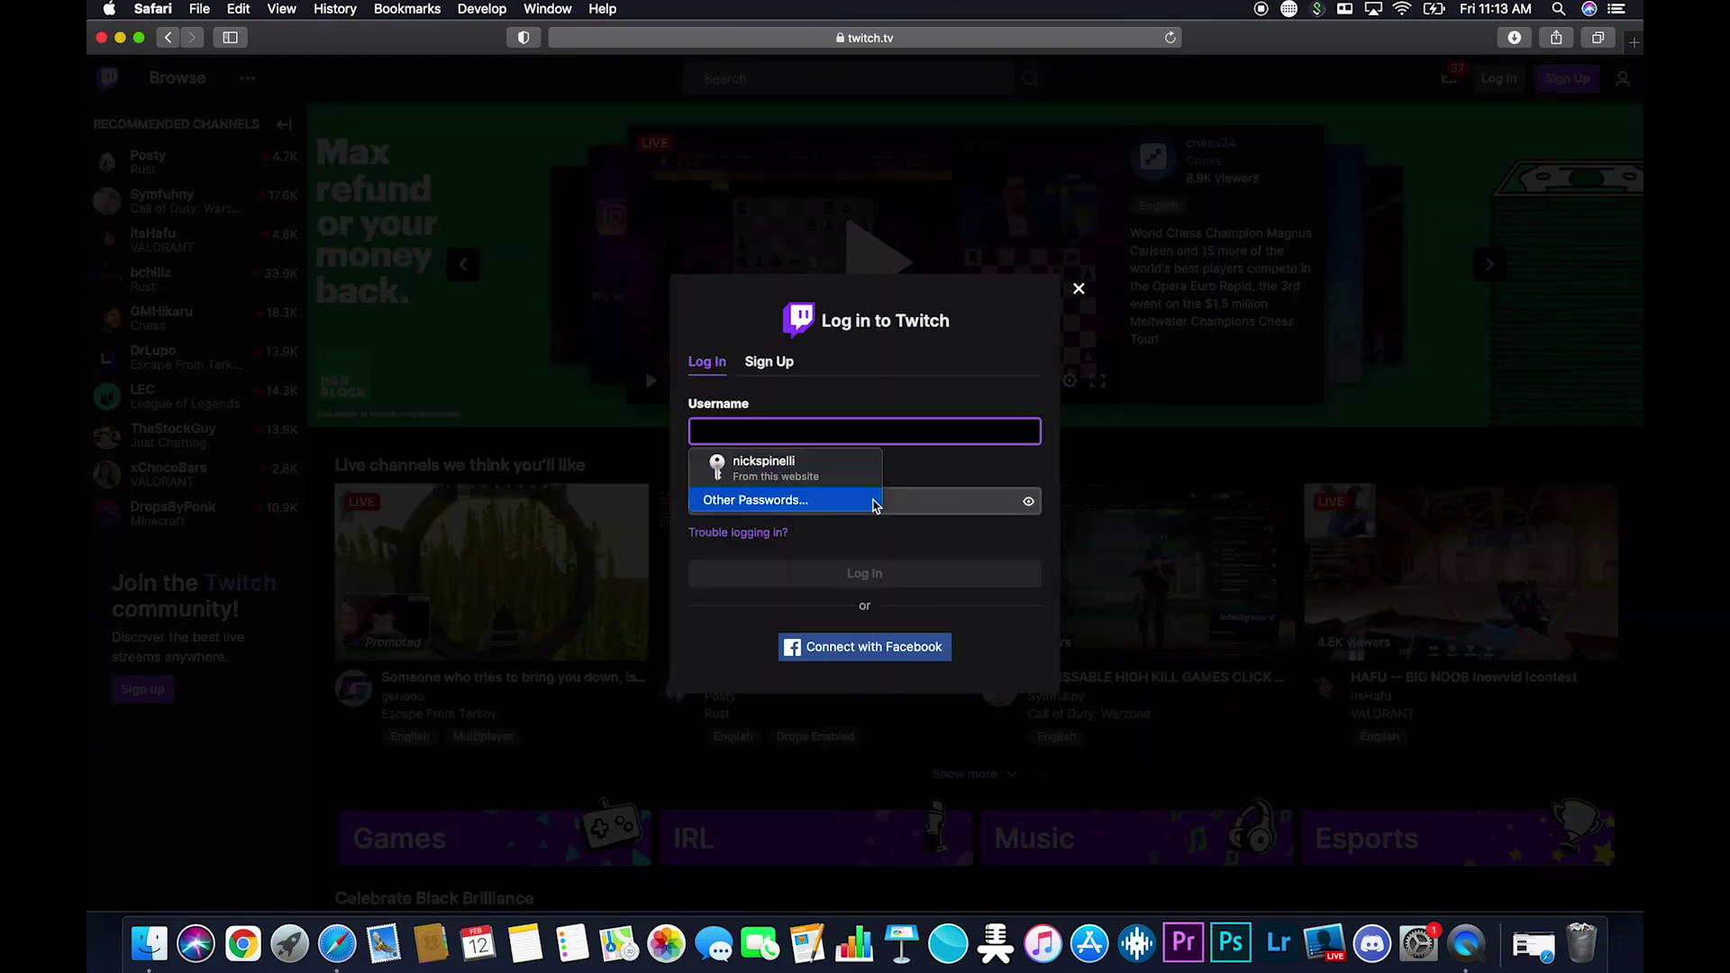
{"action": "left_click", "coordinate": [809, 472]}
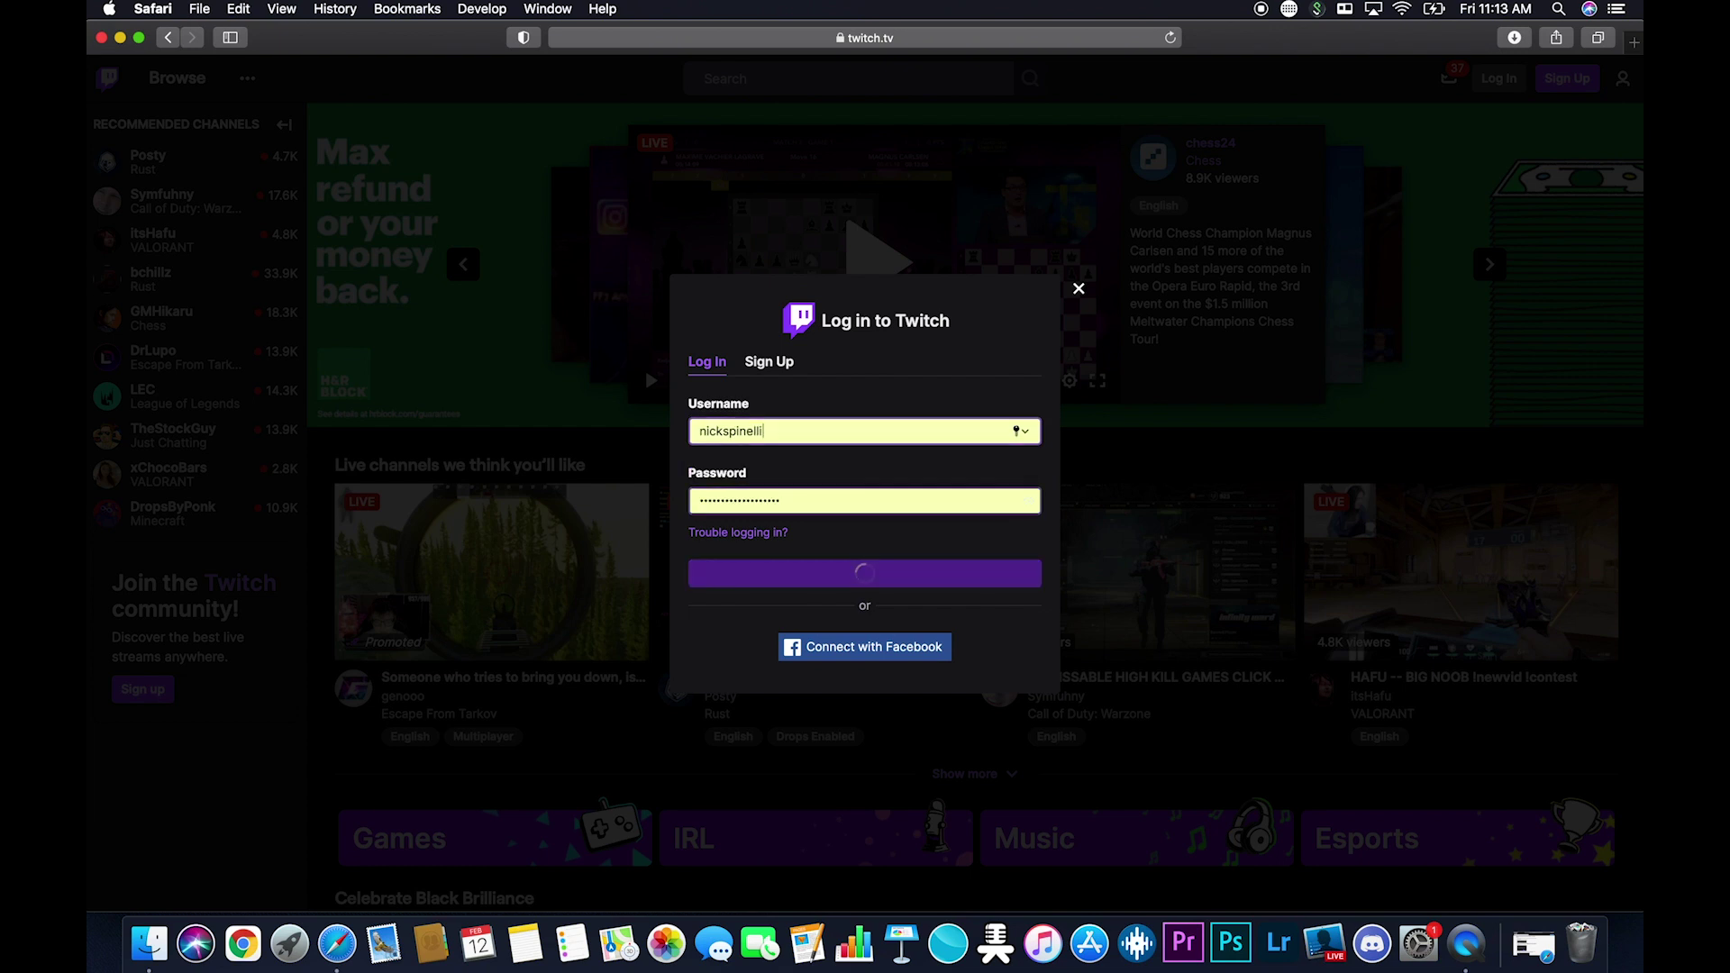
{"action": "left_click", "coordinate": [861, 574]}
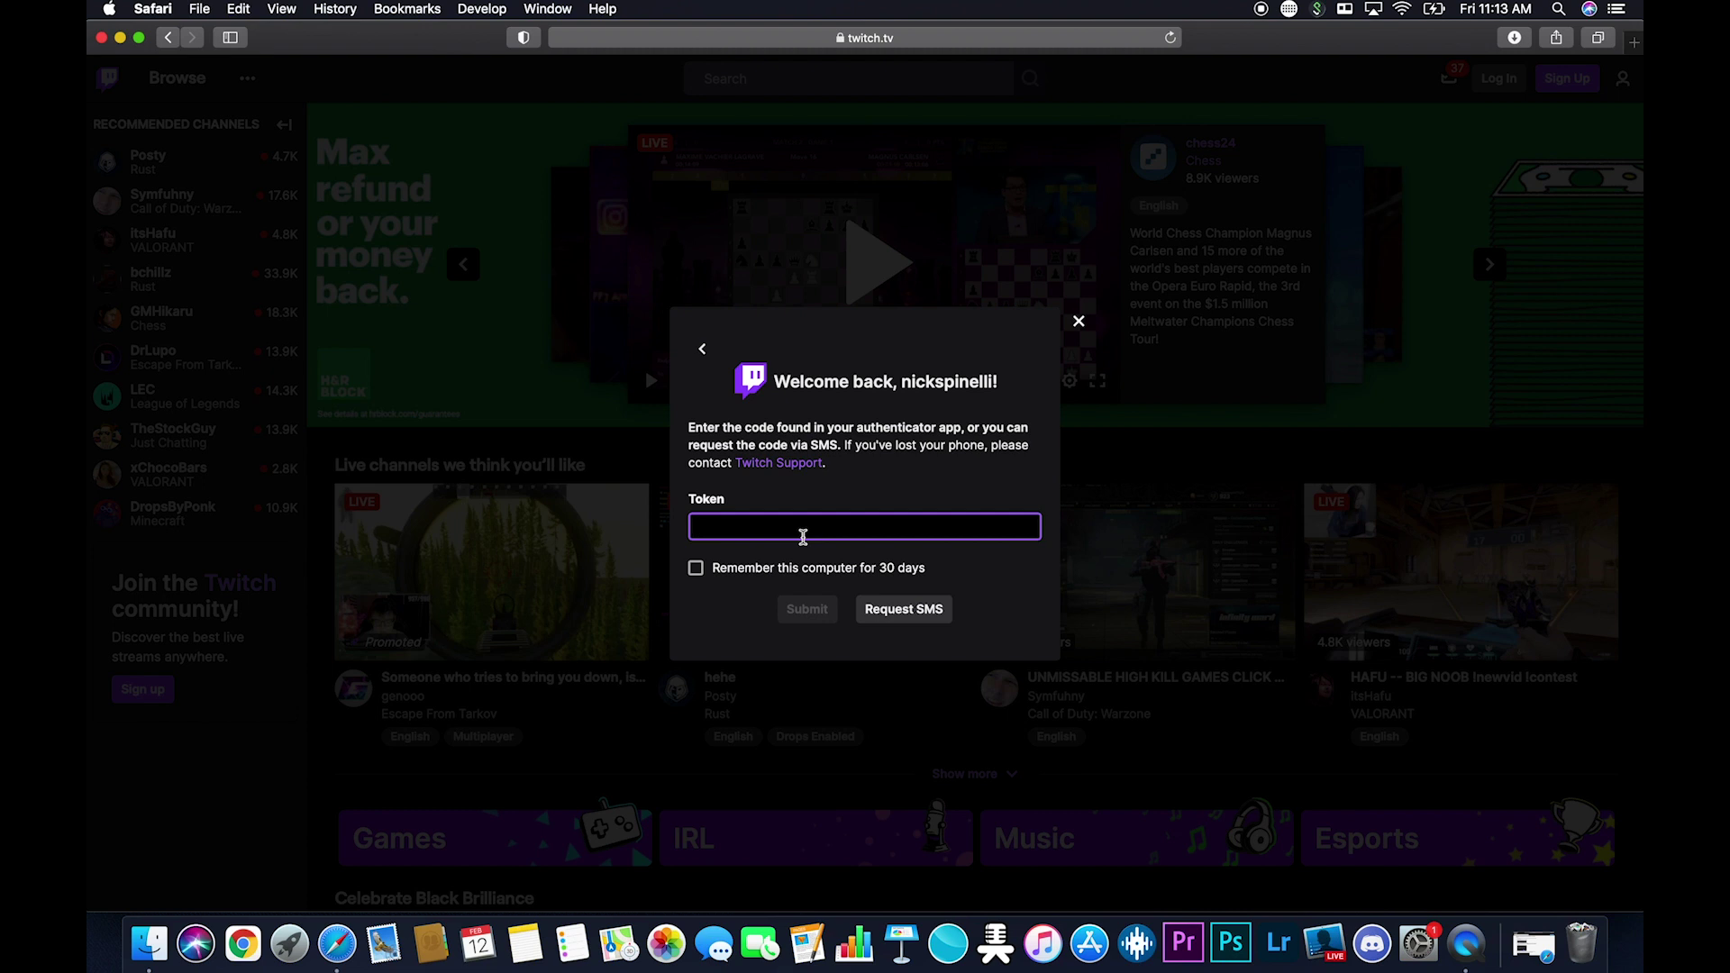
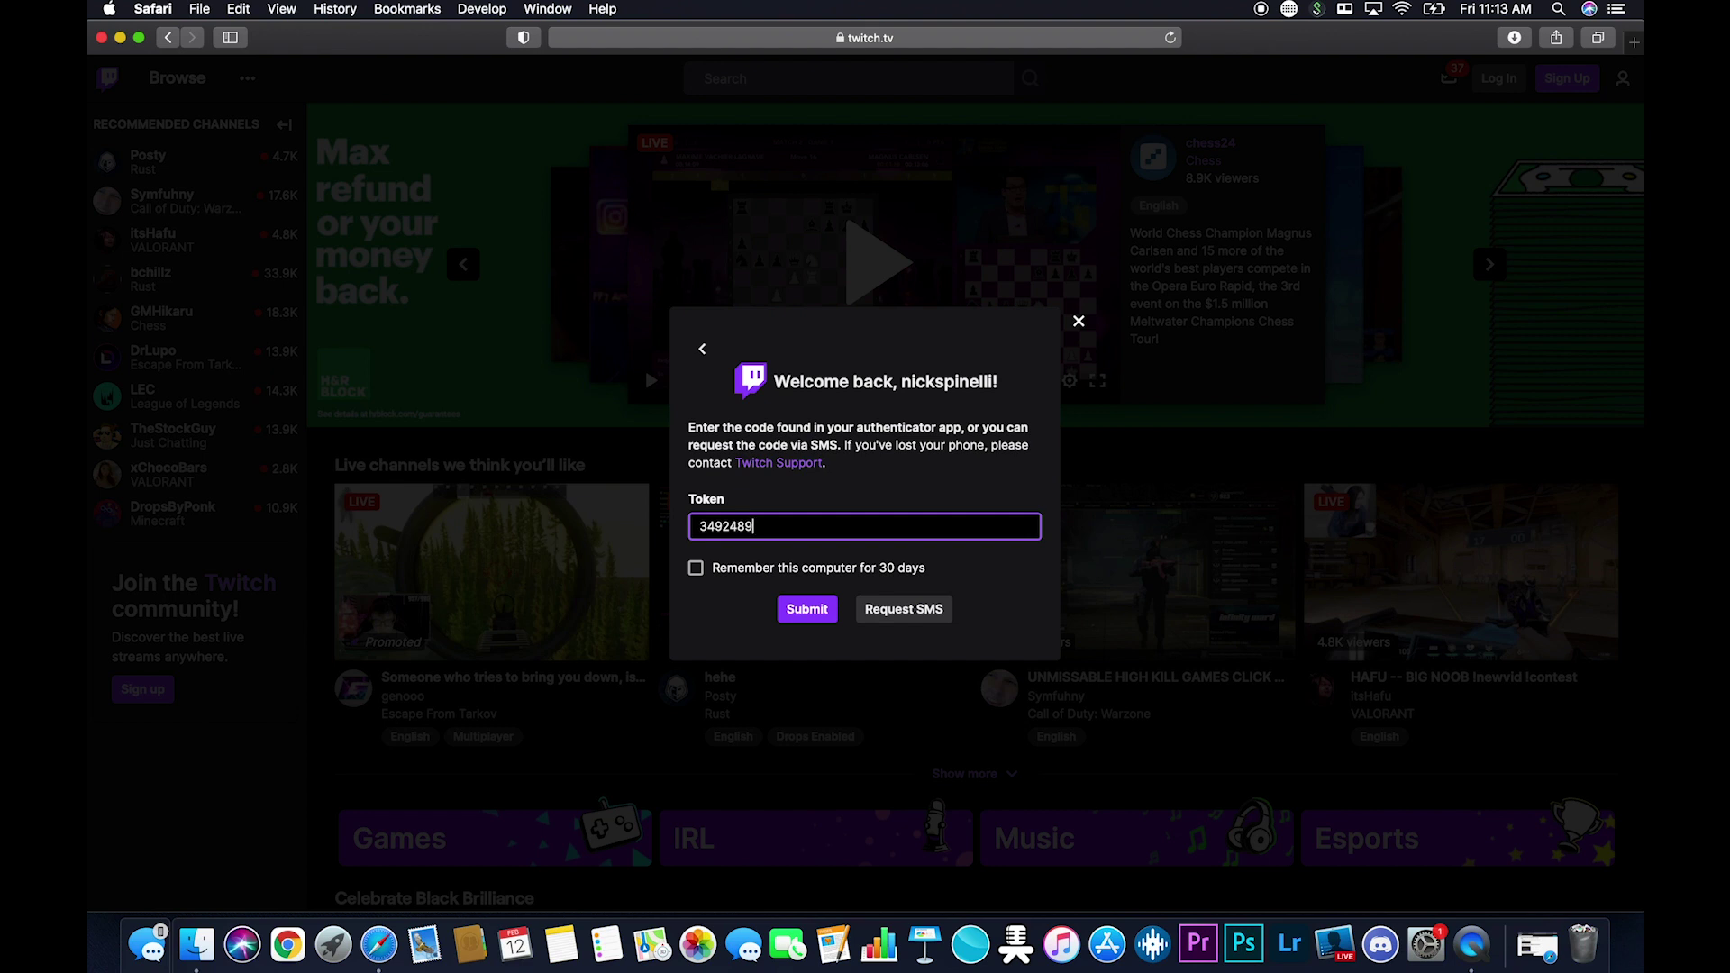
{"action": "left_click", "coordinate": [697, 570]}
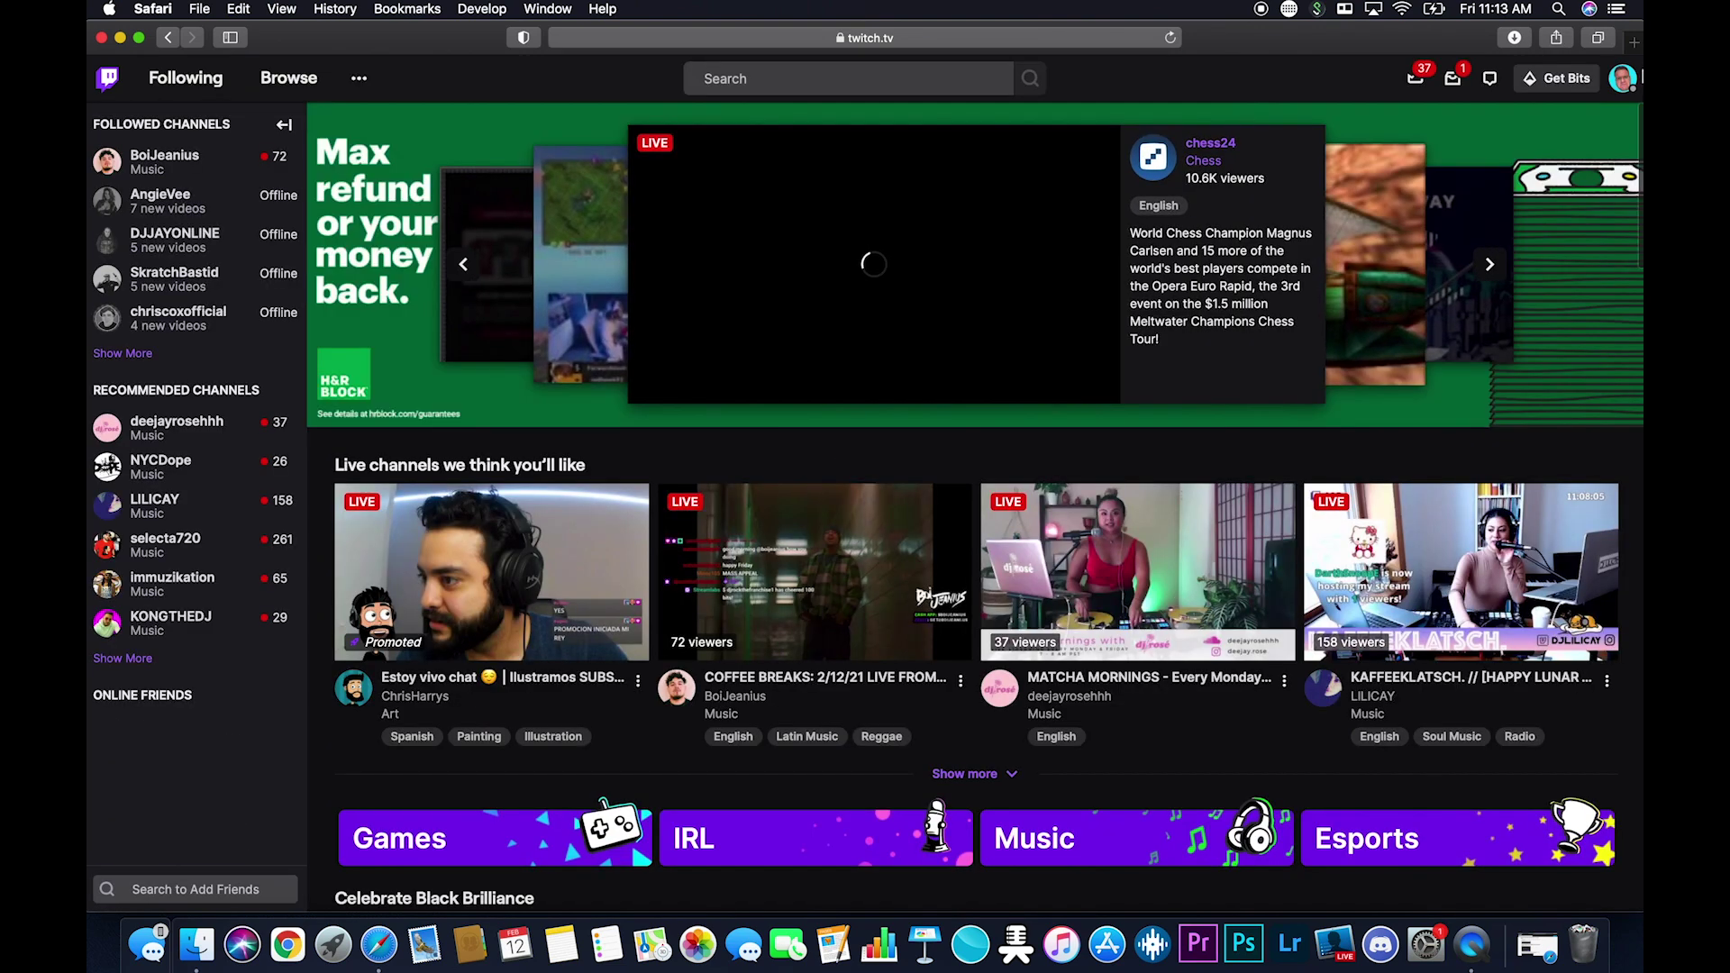
Search the Creator Dashboard extensions for 'serato' and install Serato Now Playing.
{"action": "left_click", "coordinate": [1623, 79]}
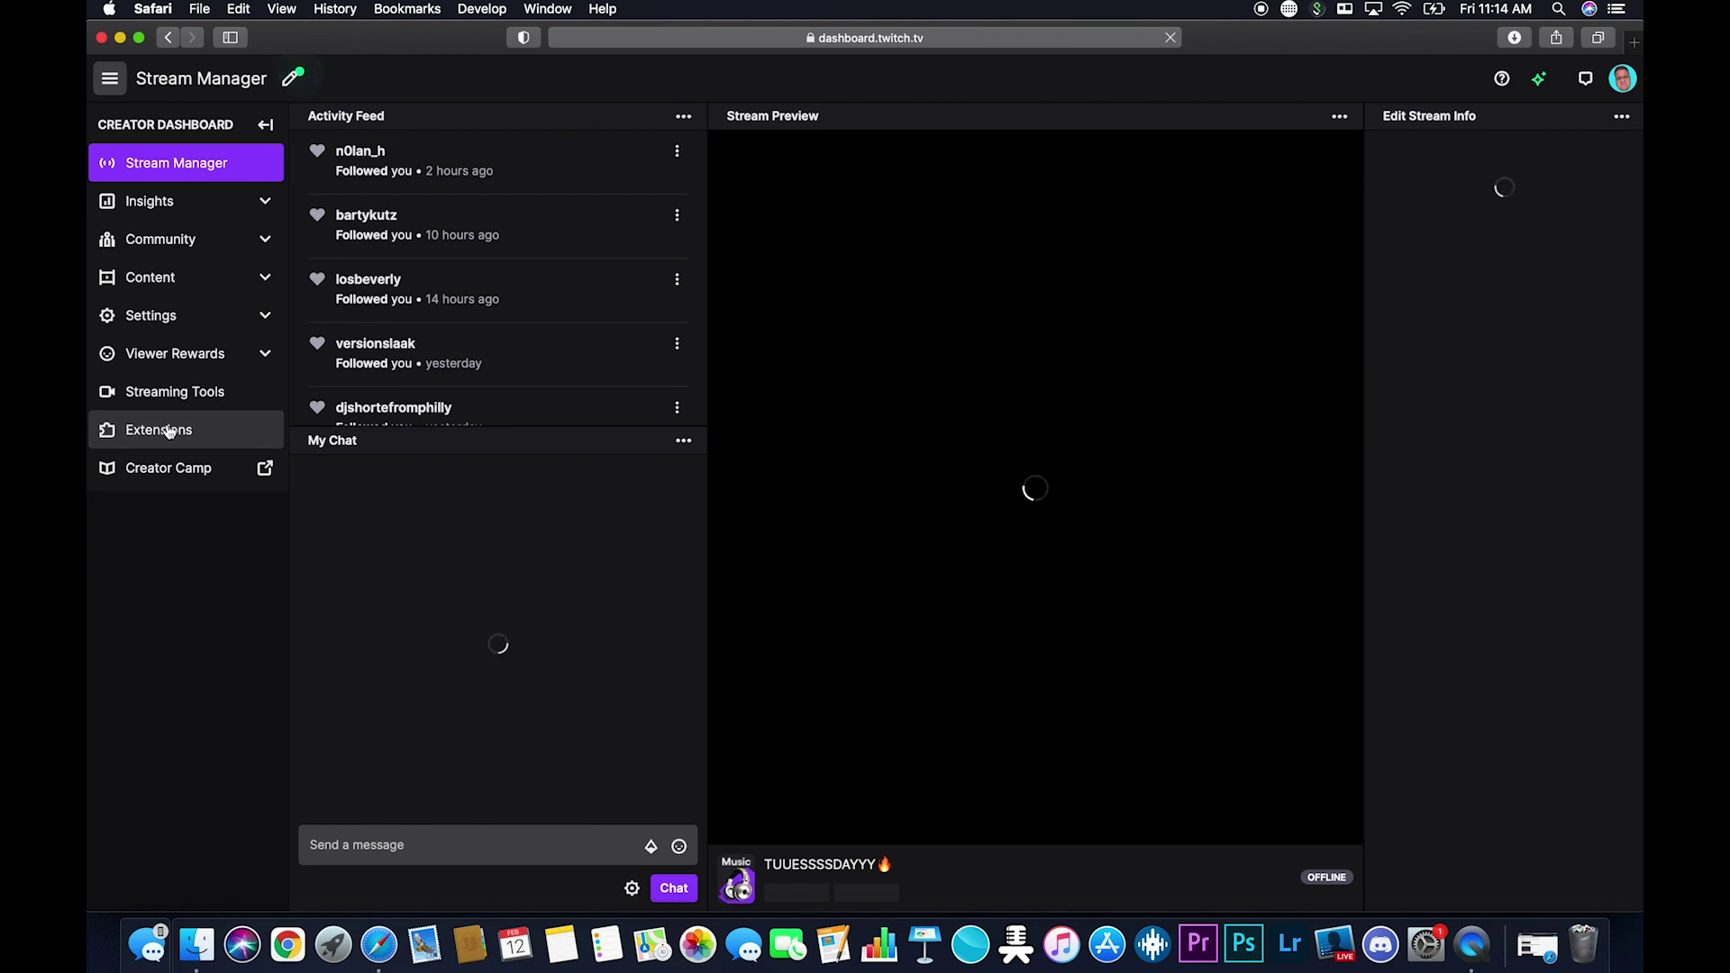
{"action": "left_click", "coordinate": [169, 431]}
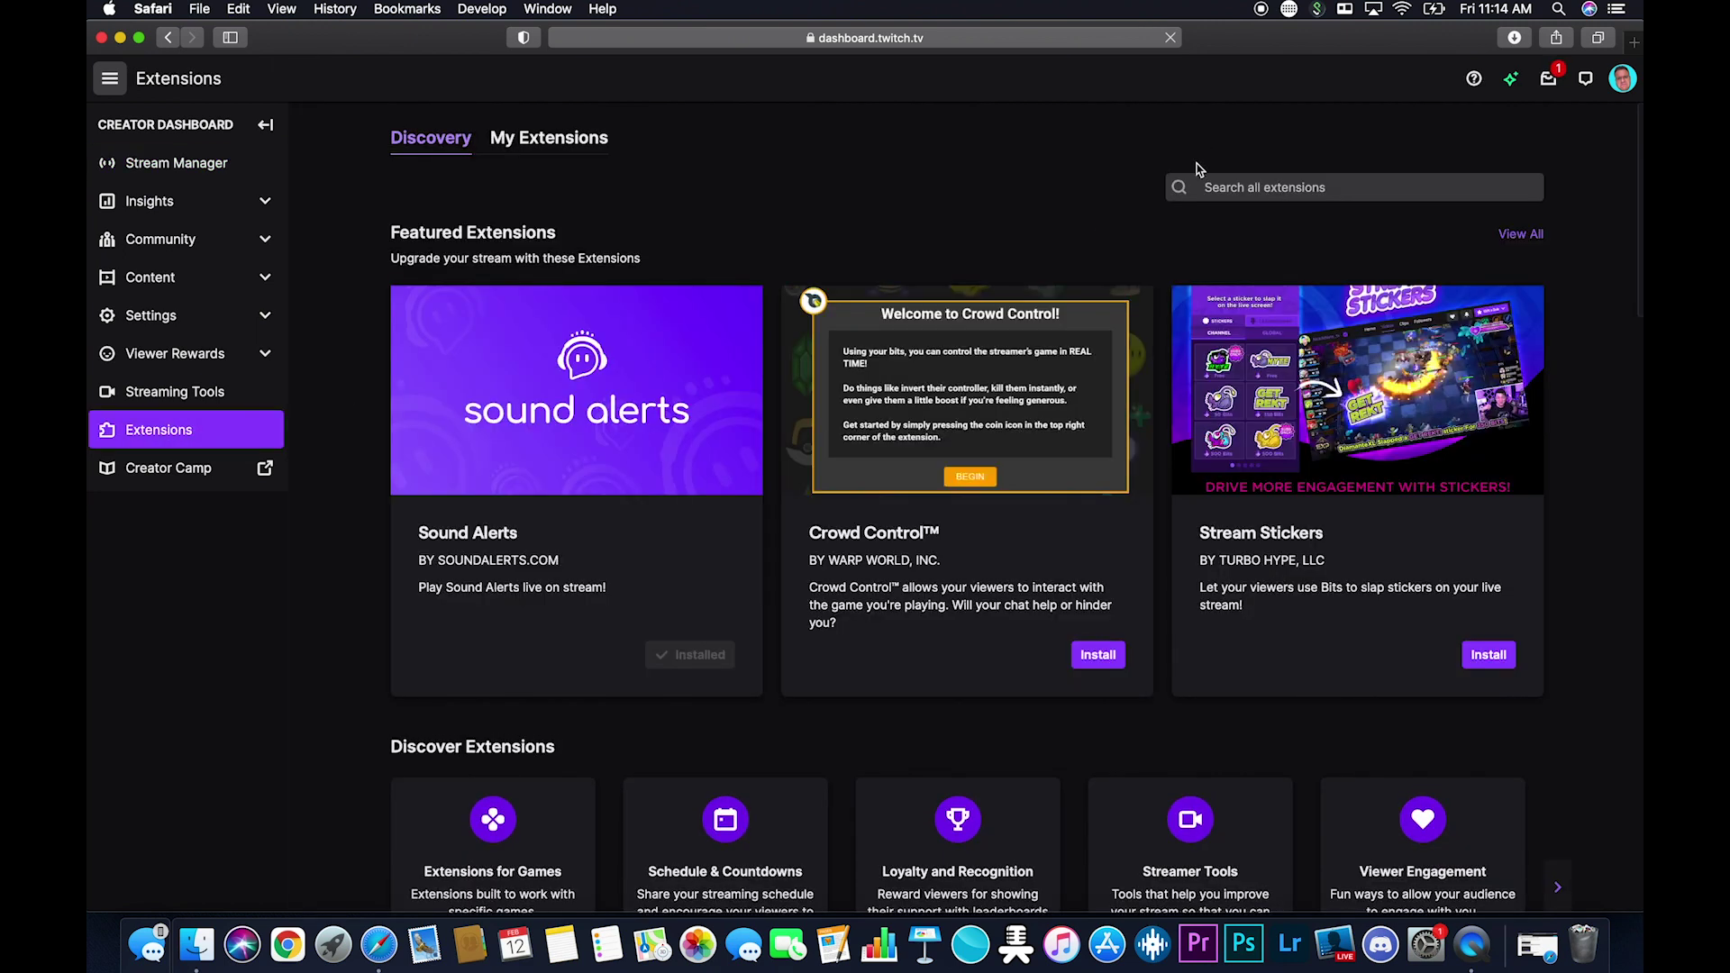
{"action": "left_click", "coordinate": [1203, 186]}
{"action": "type", "text": "serato"}
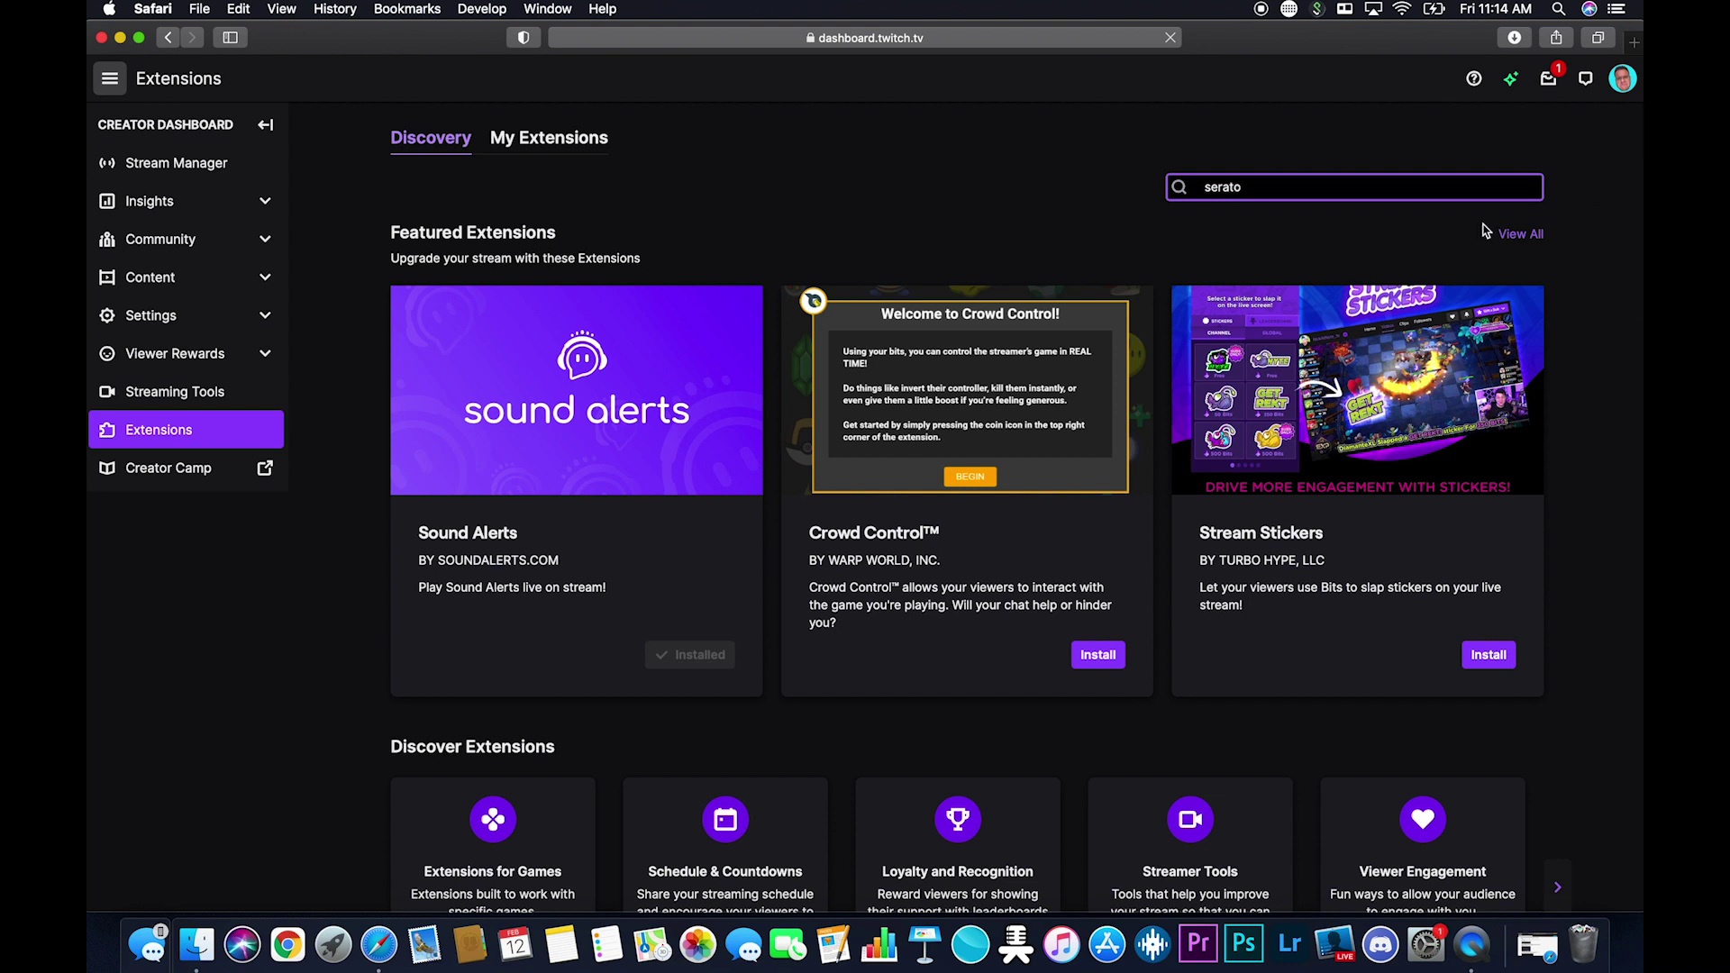
{"action": "key", "text": "Return"}
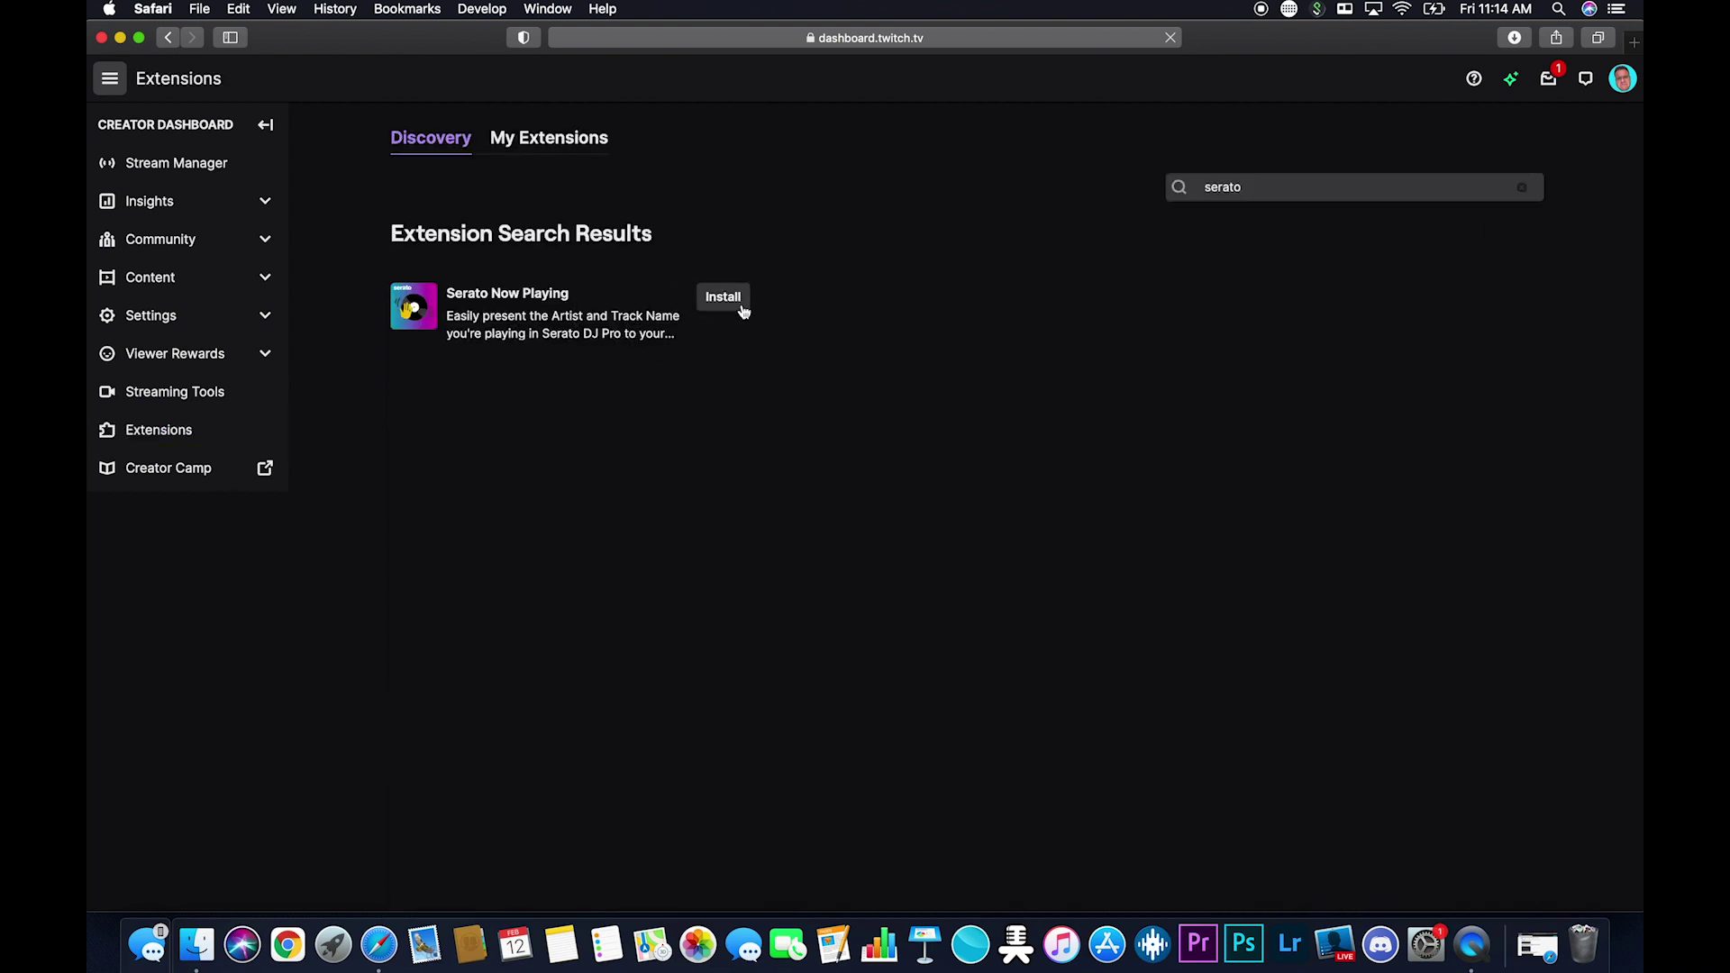
{"action": "left_click", "coordinate": [726, 300]}
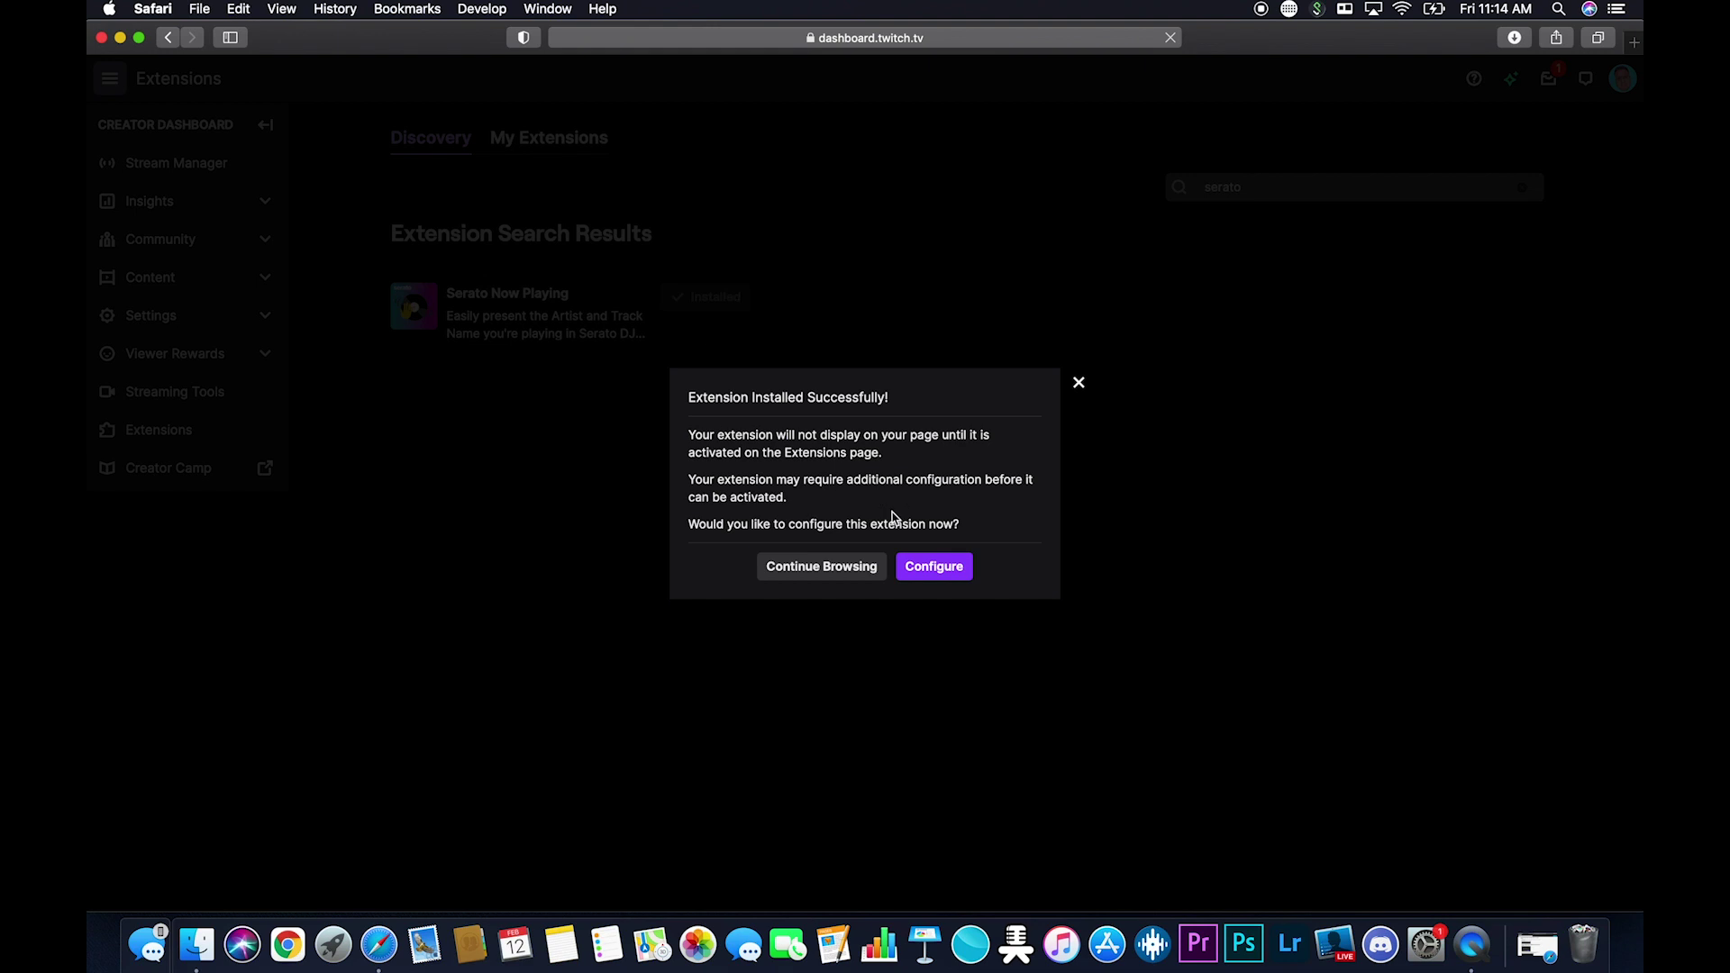
{"action": "left_click", "coordinate": [935, 568]}
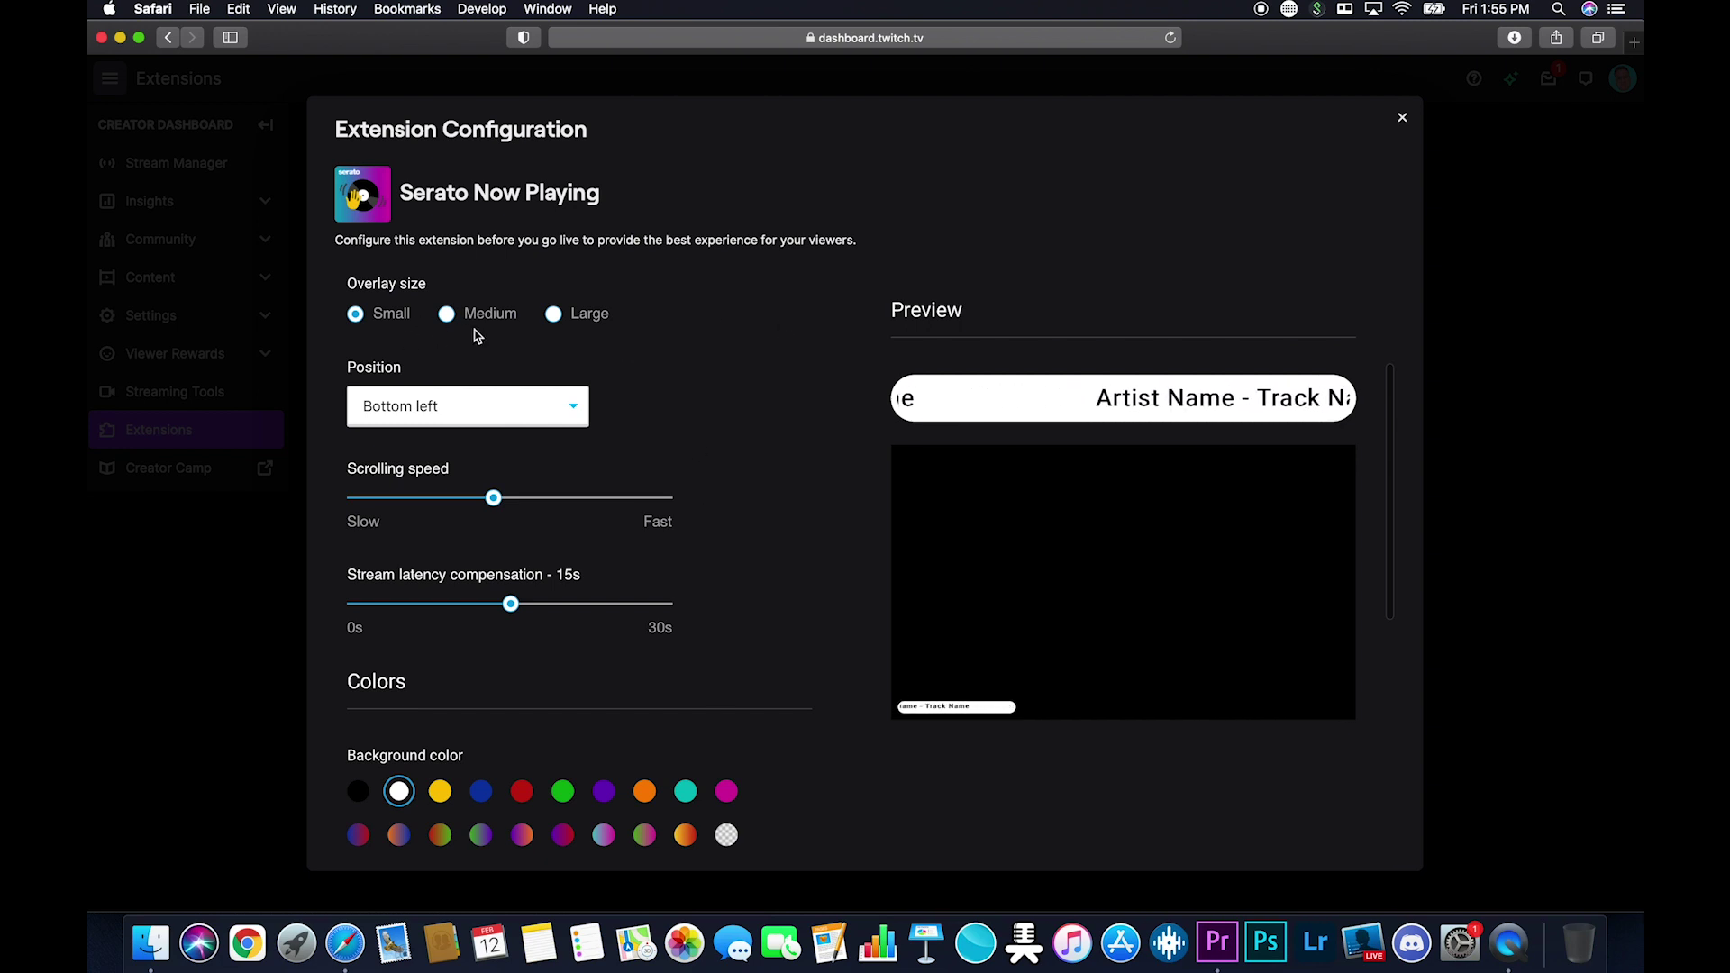
Set the Serato Now Playing overlay to Medium size at the Bottom left position.
{"action": "left_click", "coordinate": [554, 315]}
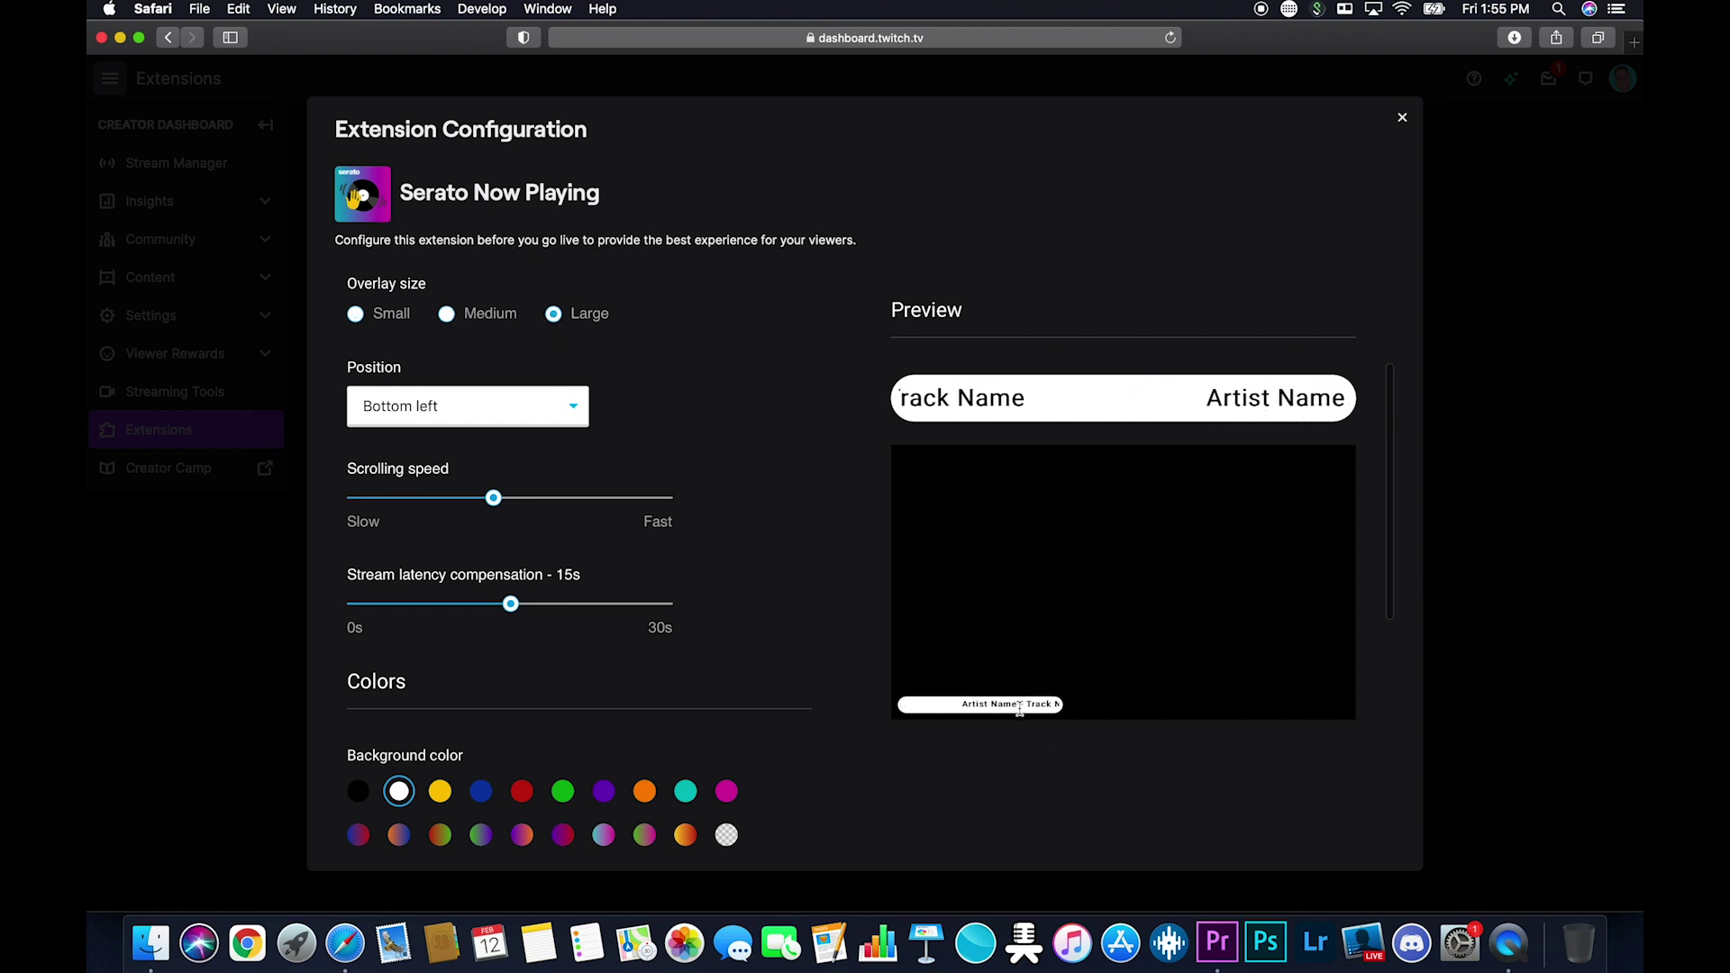
{"action": "left_click", "coordinate": [446, 317]}
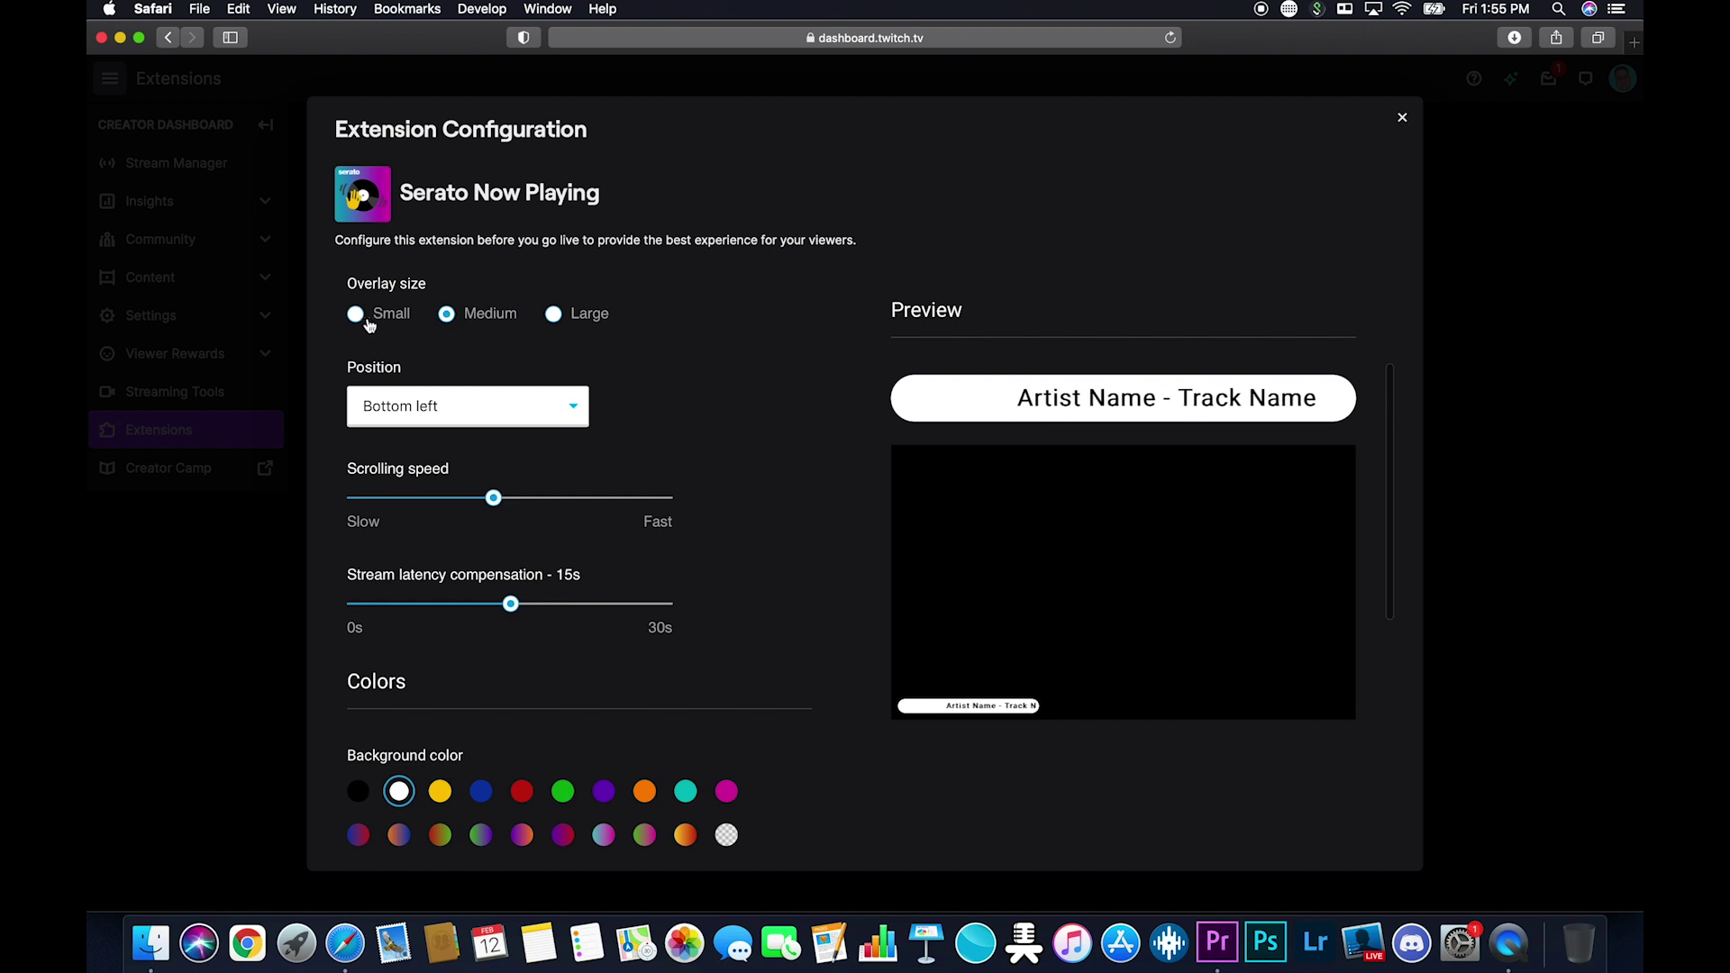
{"action": "left_click", "coordinate": [507, 410]}
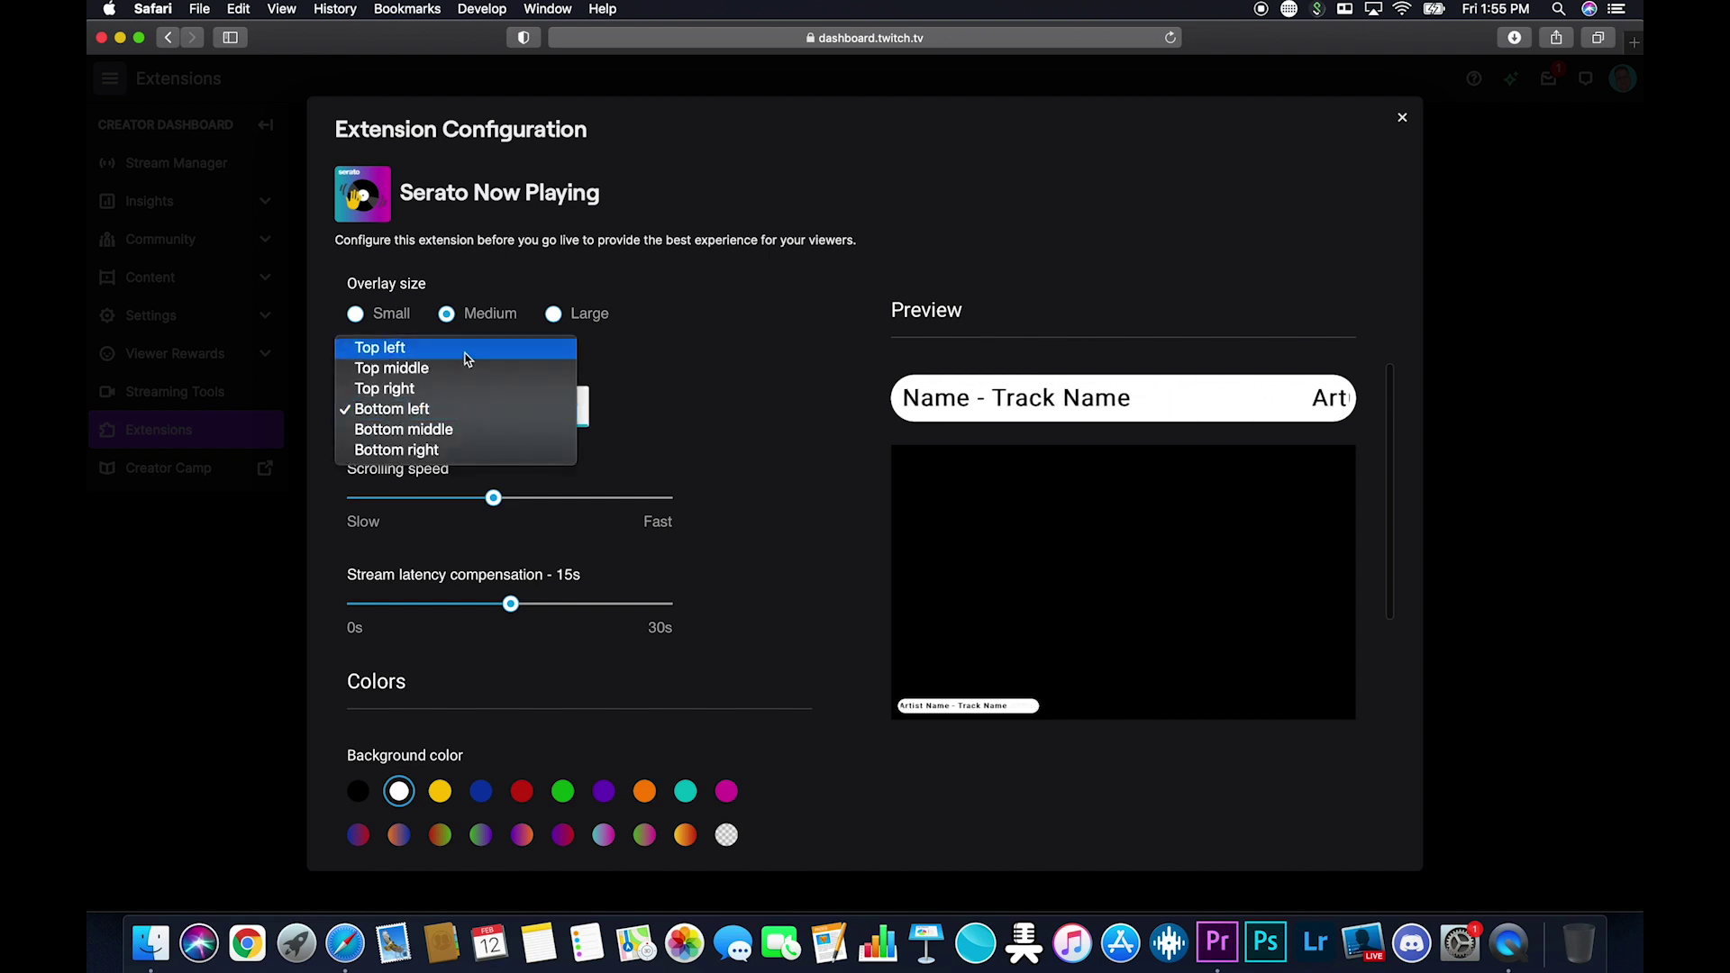
{"action": "left_click", "coordinate": [462, 352]}
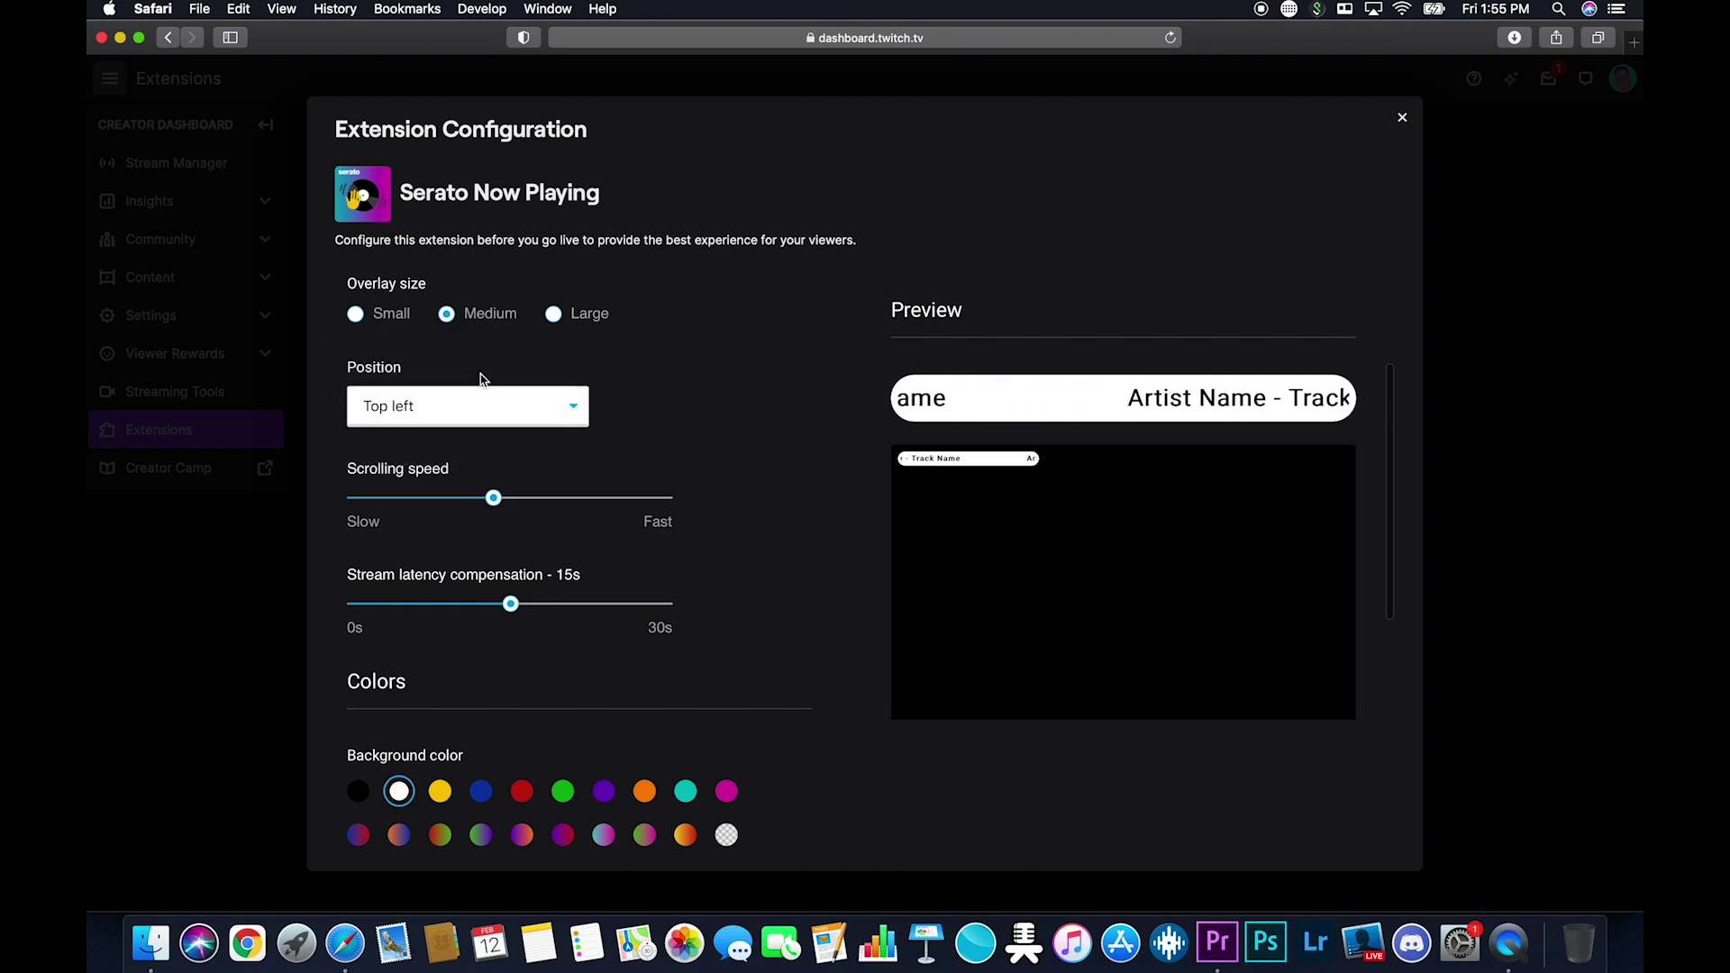
{"action": "left_click", "coordinate": [503, 407]}
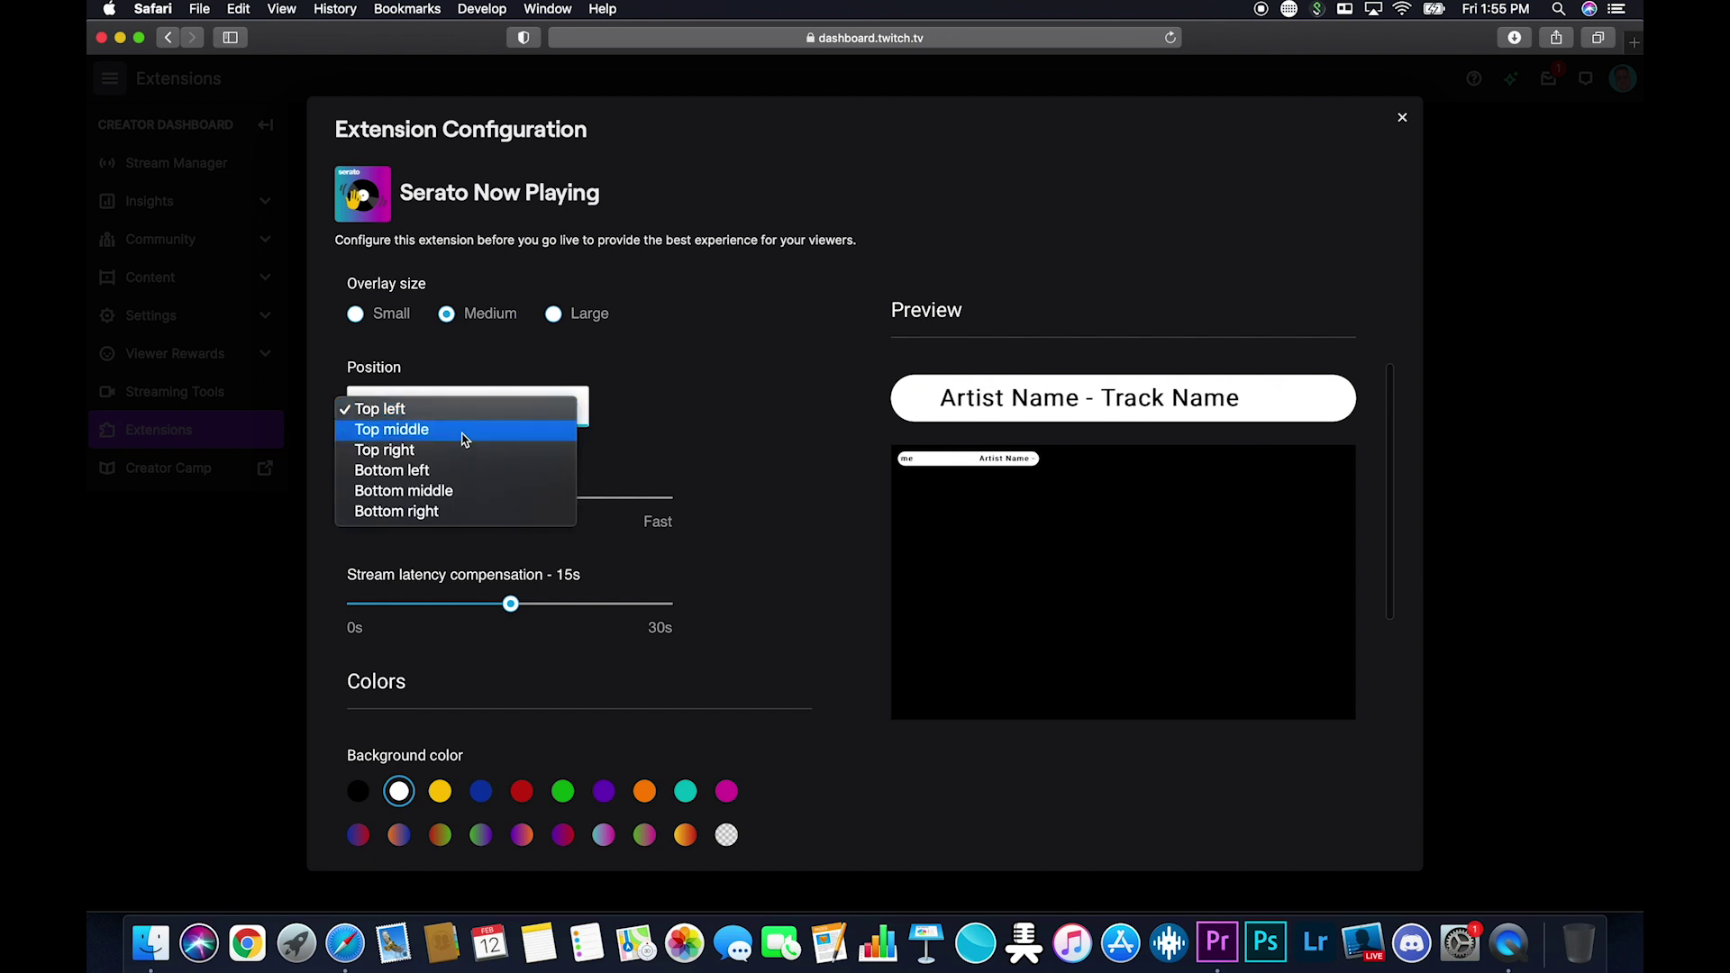
{"action": "left_click", "coordinate": [465, 433]}
{"action": "left_click", "coordinate": [524, 411]}
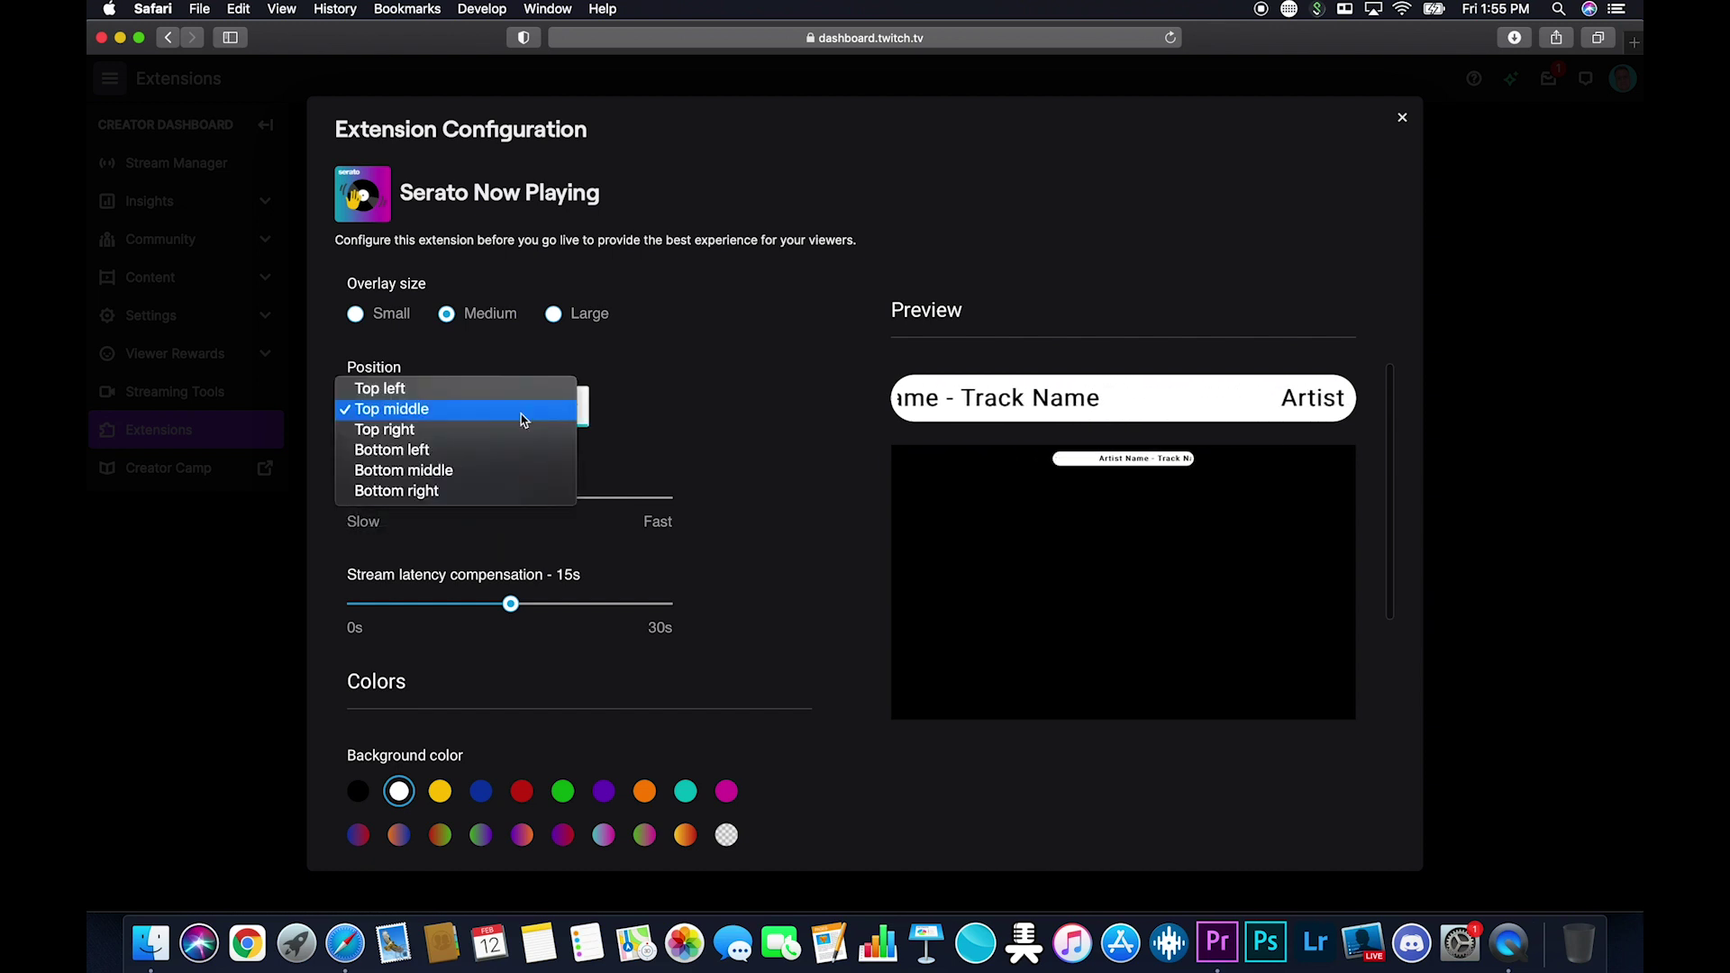
{"action": "left_click", "coordinate": [435, 450]}
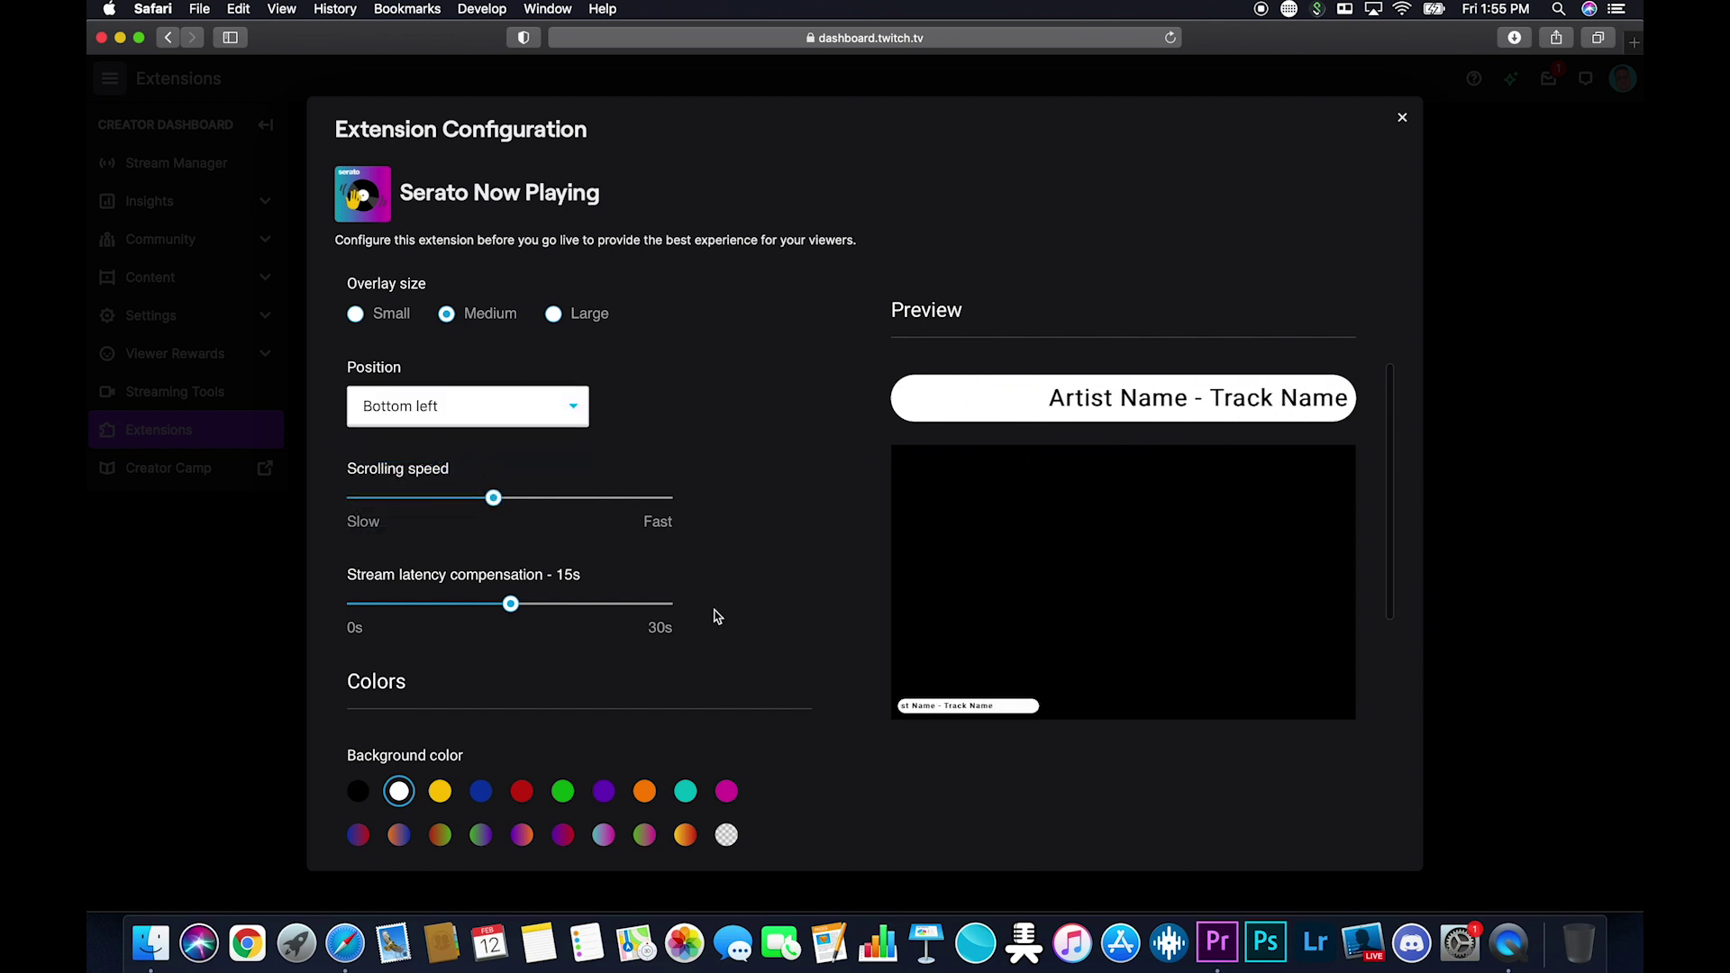
{"action": "scroll", "coordinate": [717, 616], "scroll_direction": "down", "scroll_amount": 1}
Slow the track-info scrolling speed and set the overlay background colour to teal.
{"action": "left_click_drag", "start_coordinate": [494, 455], "coordinate": [455, 439]}
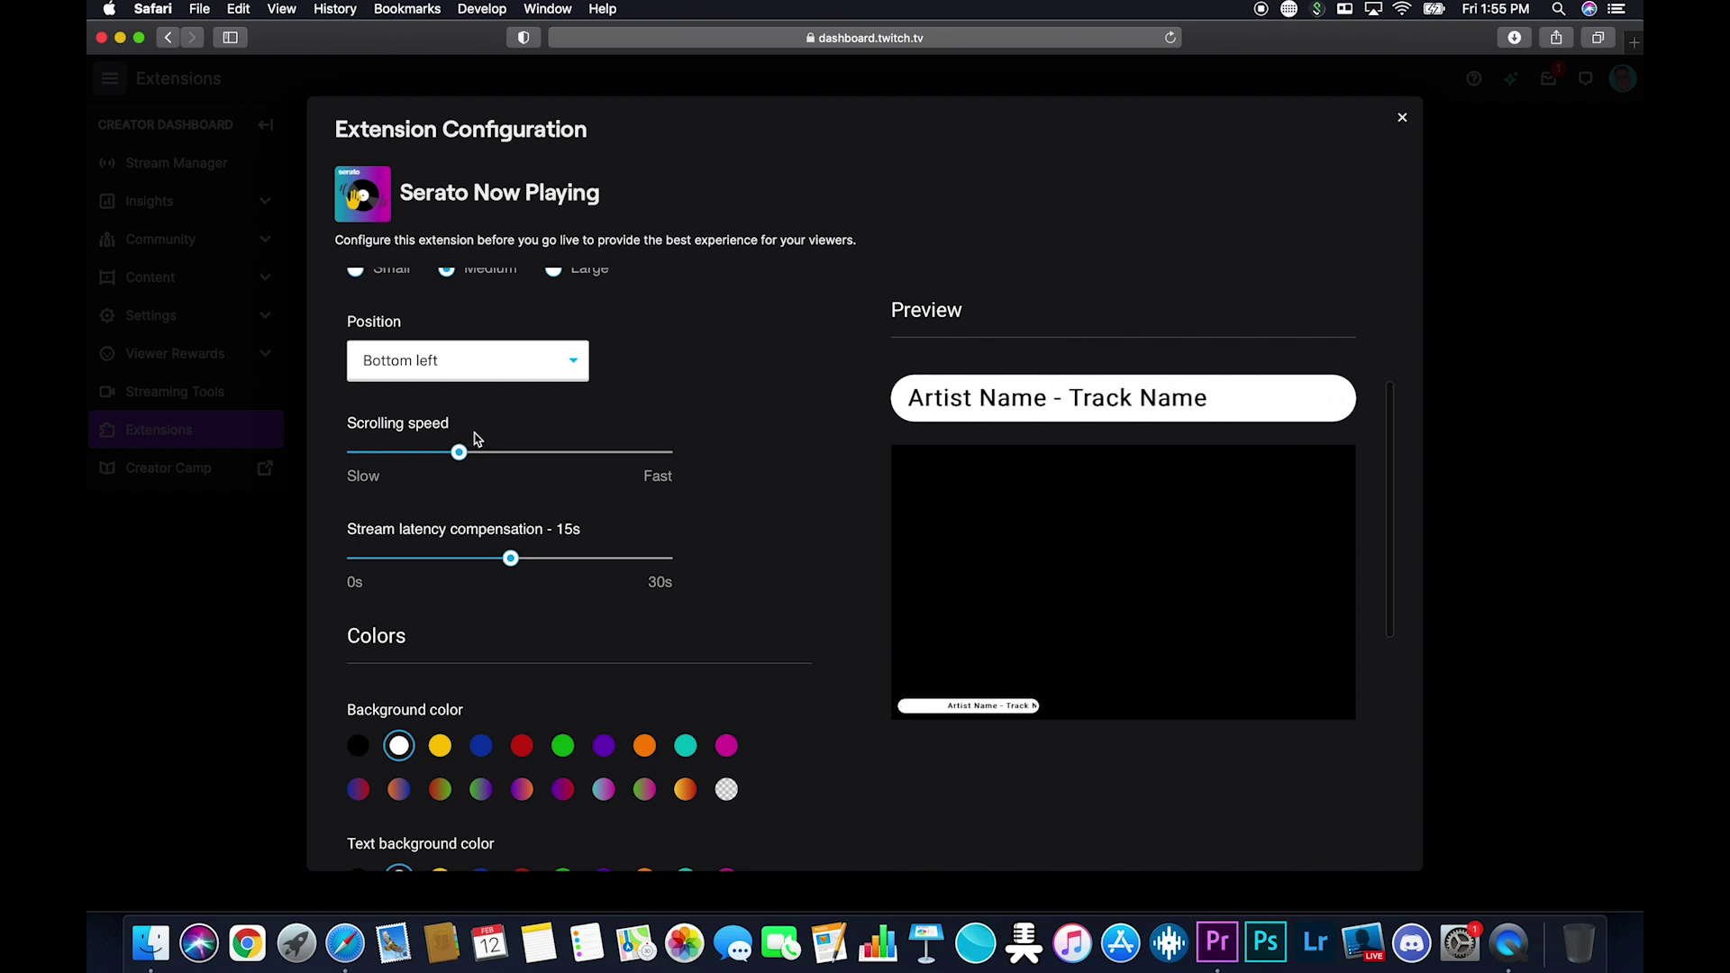
{"action": "scroll", "coordinate": [634, 568], "scroll_direction": "up", "scroll_amount": 1}
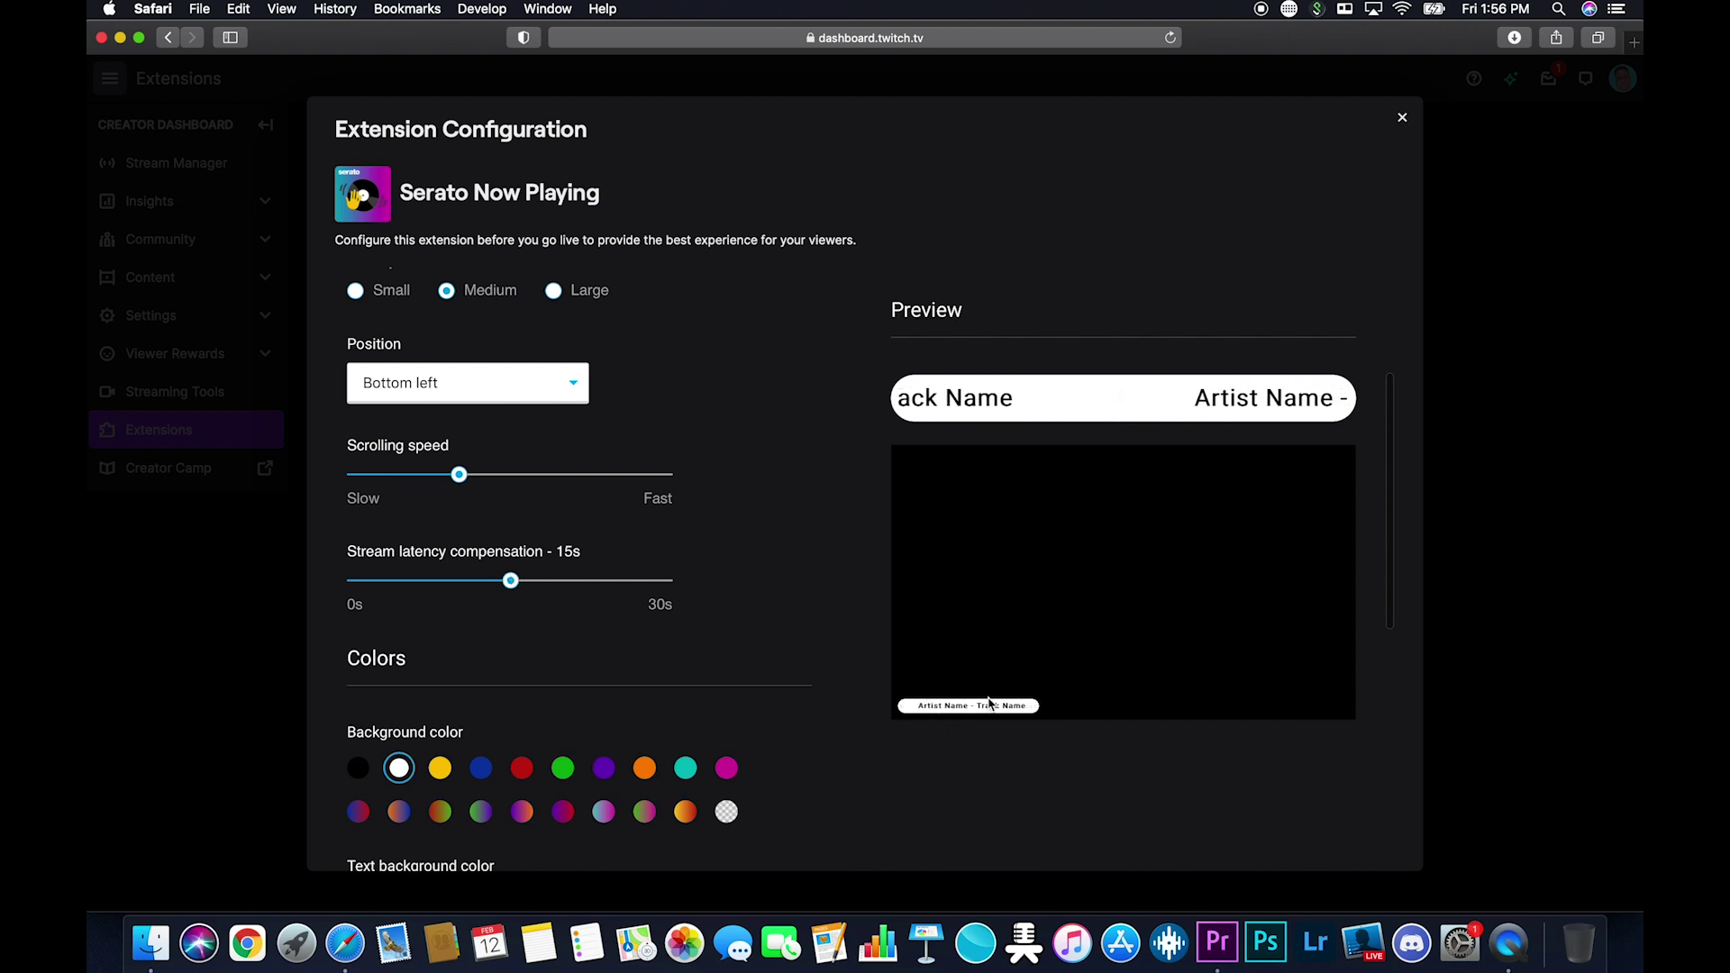
{"action": "scroll", "coordinate": [525, 625], "scroll_direction": "down", "scroll_amount": 7}
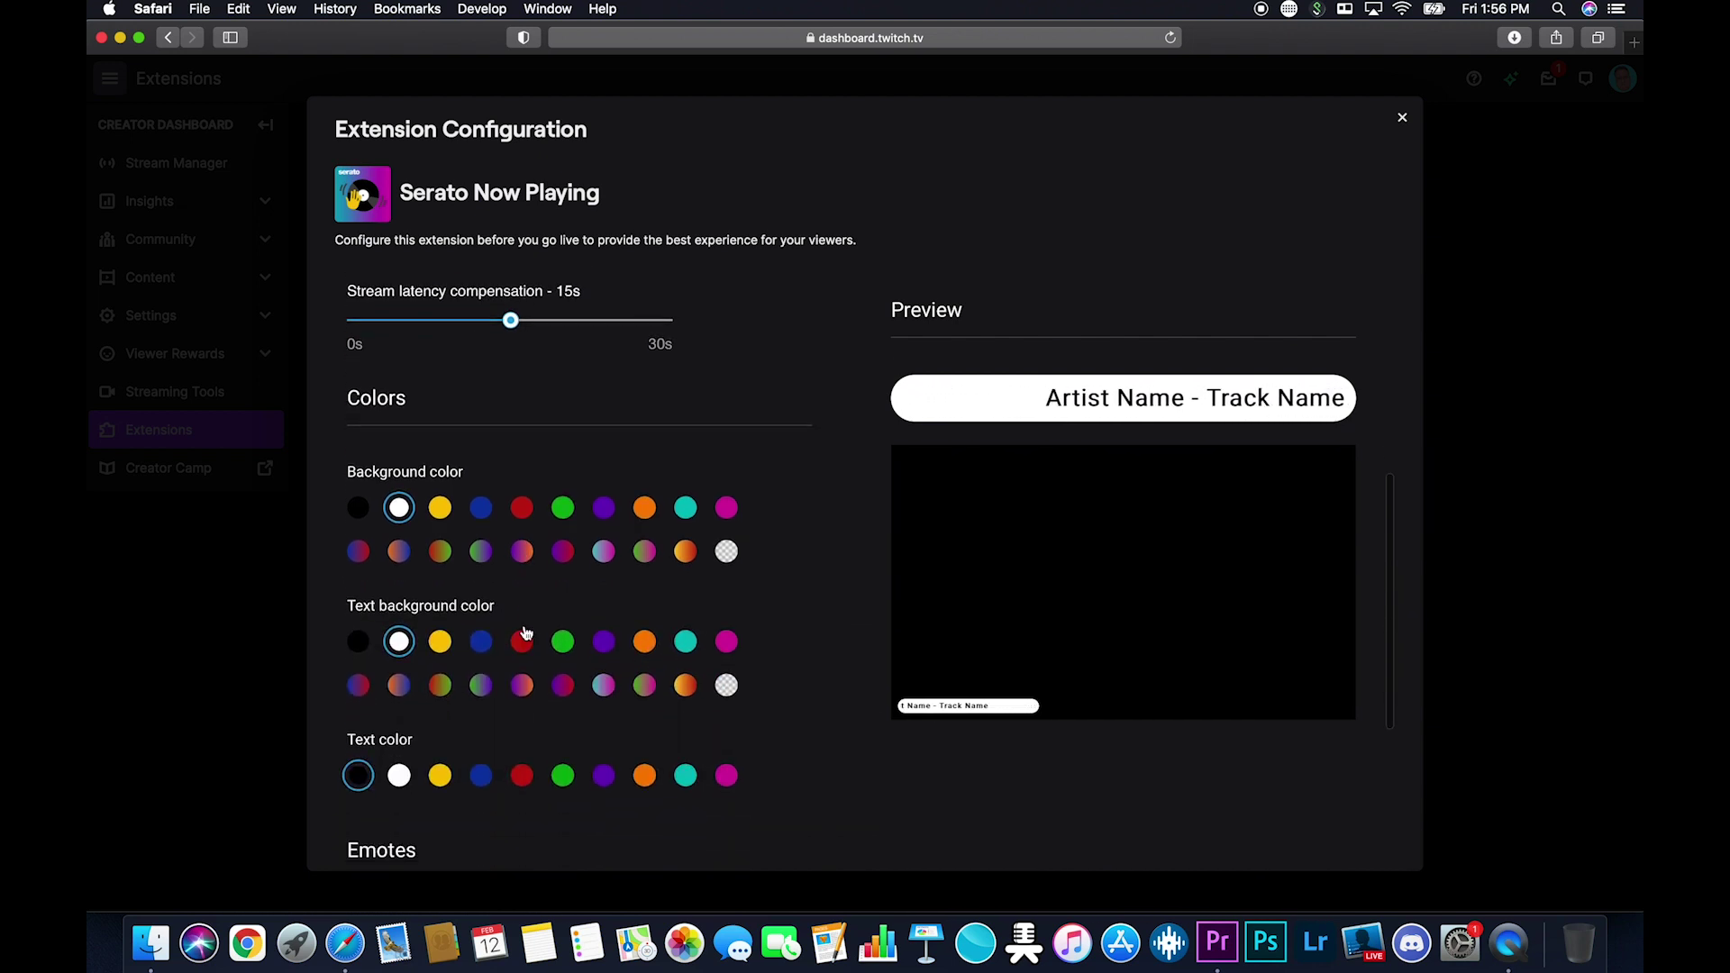
{"action": "scroll", "coordinate": [505, 631], "scroll_direction": "up", "scroll_amount": 2}
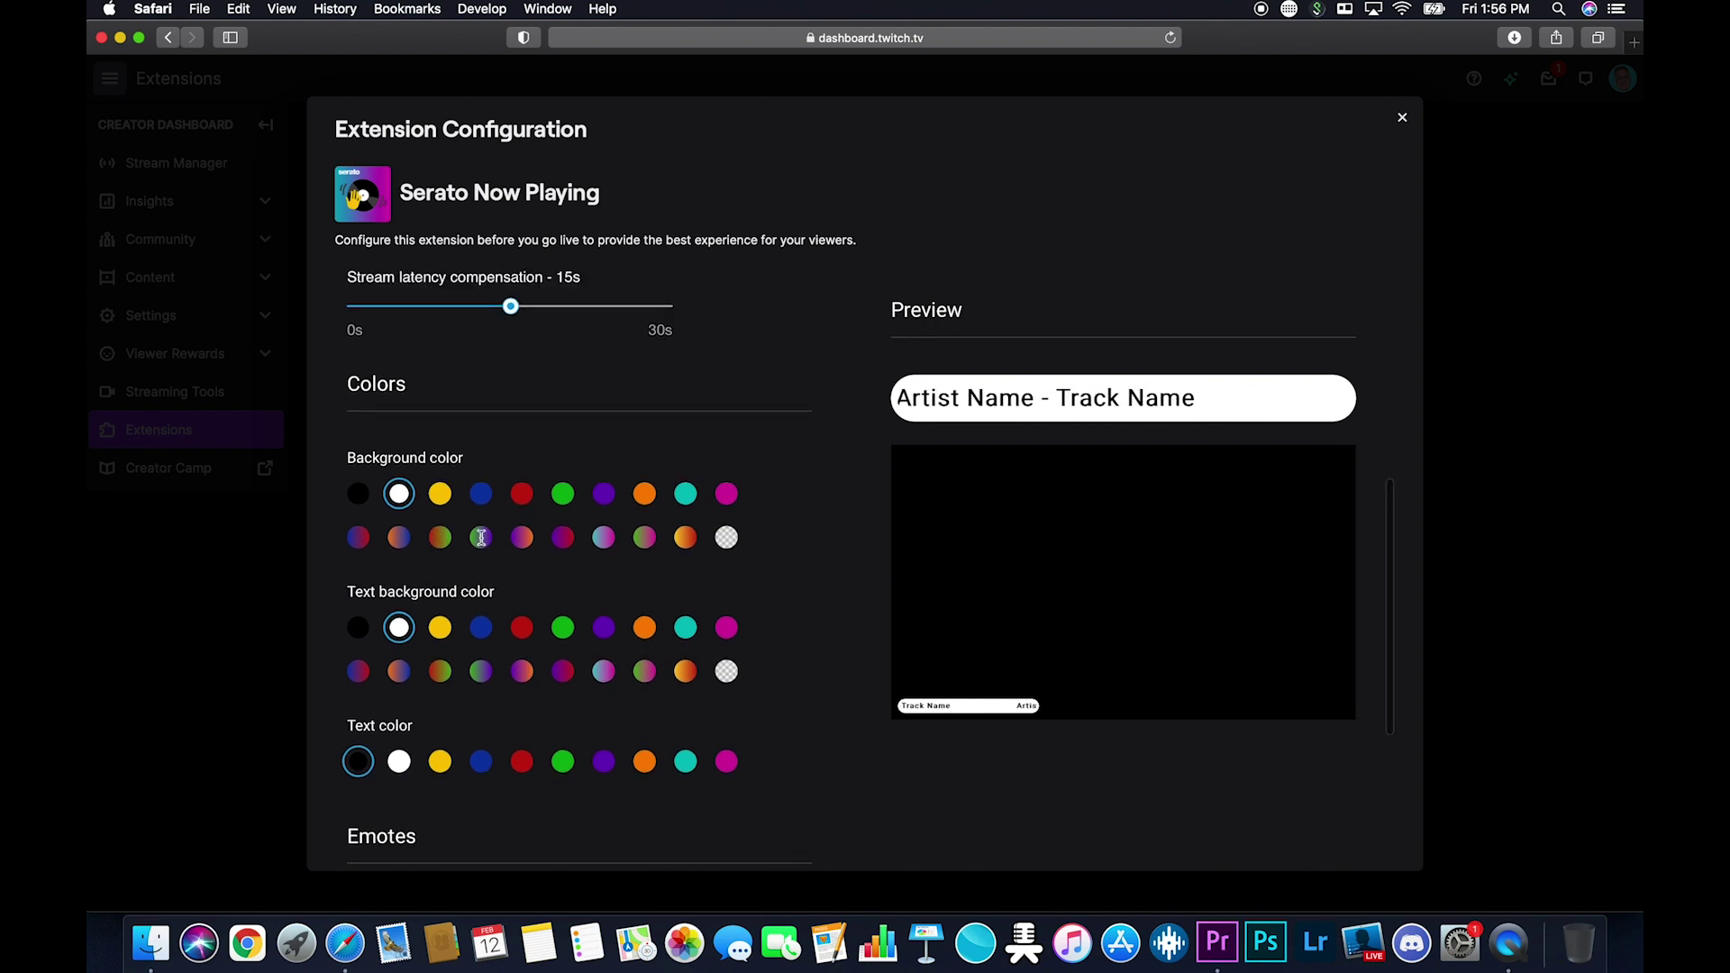
{"action": "left_click", "coordinate": [483, 531]}
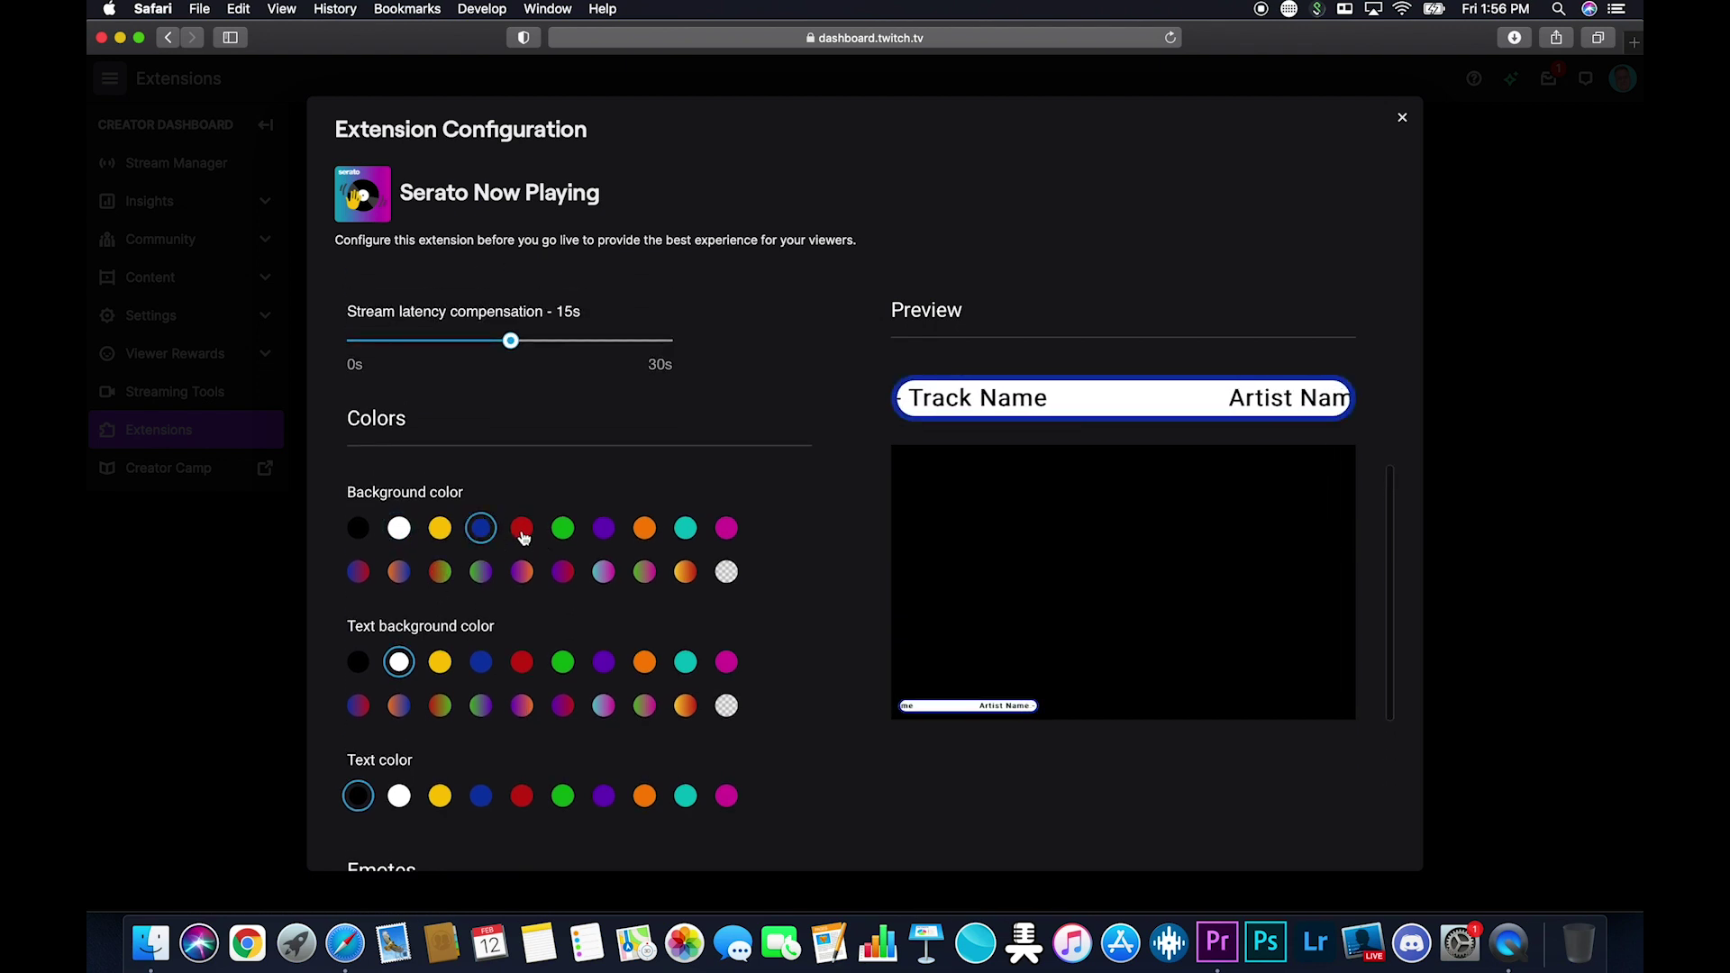
{"action": "left_click", "coordinate": [523, 536]}
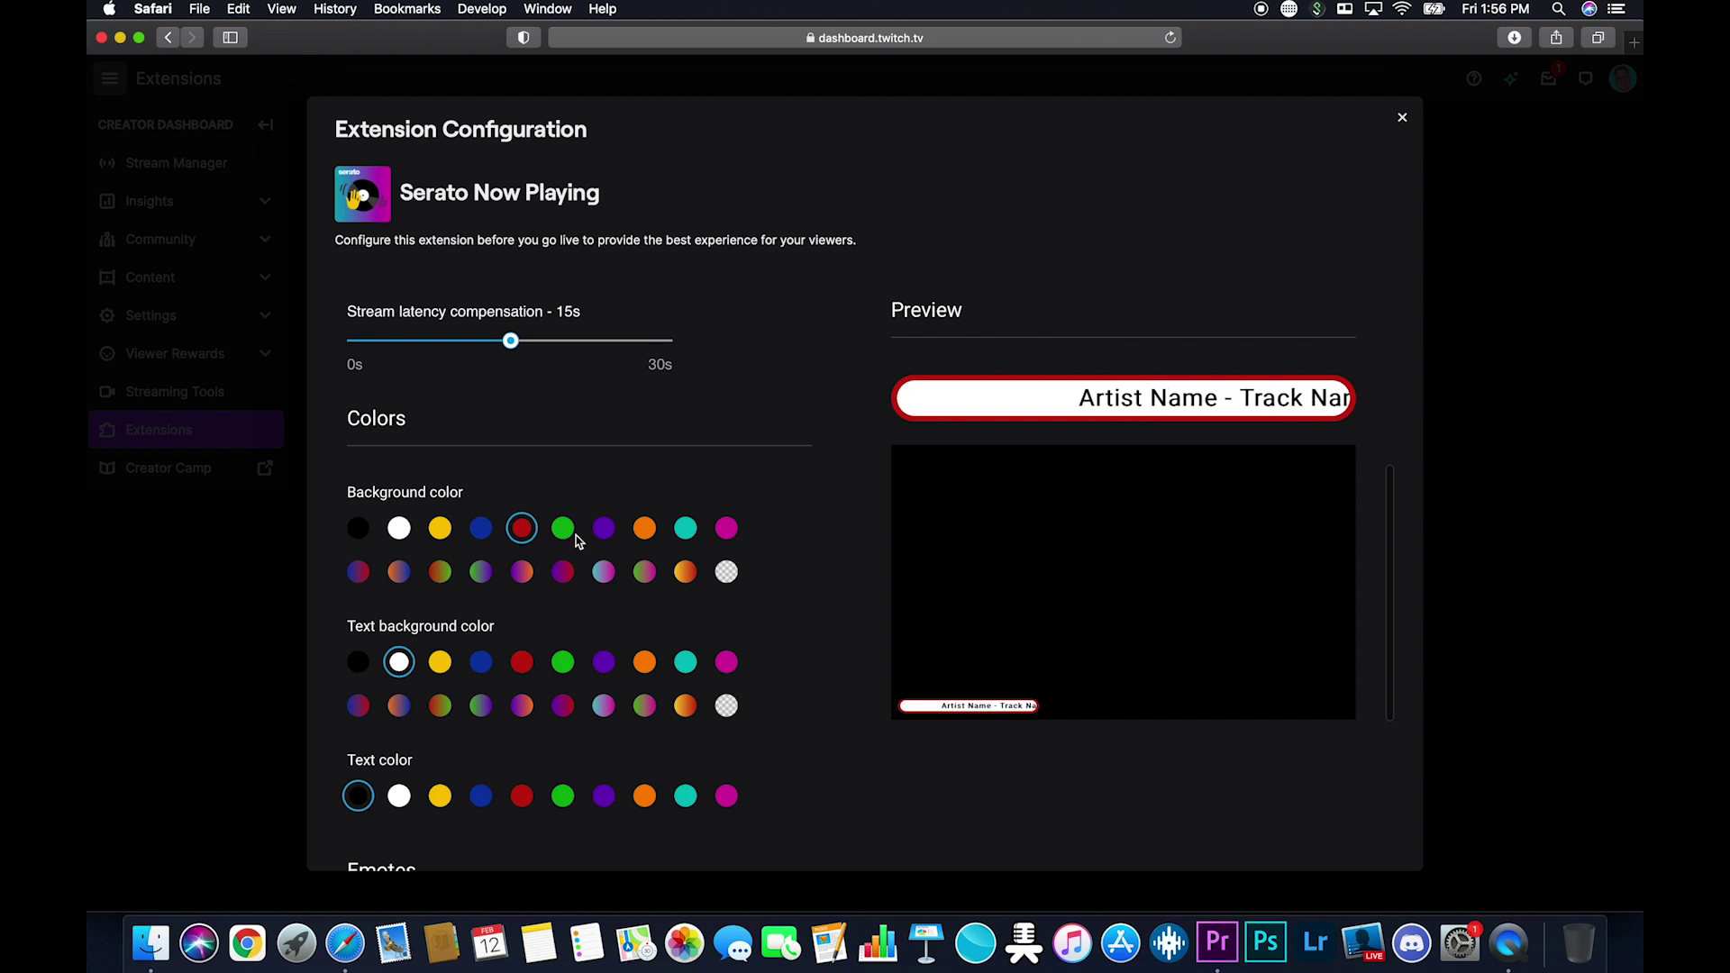
{"action": "left_click", "coordinate": [564, 533]}
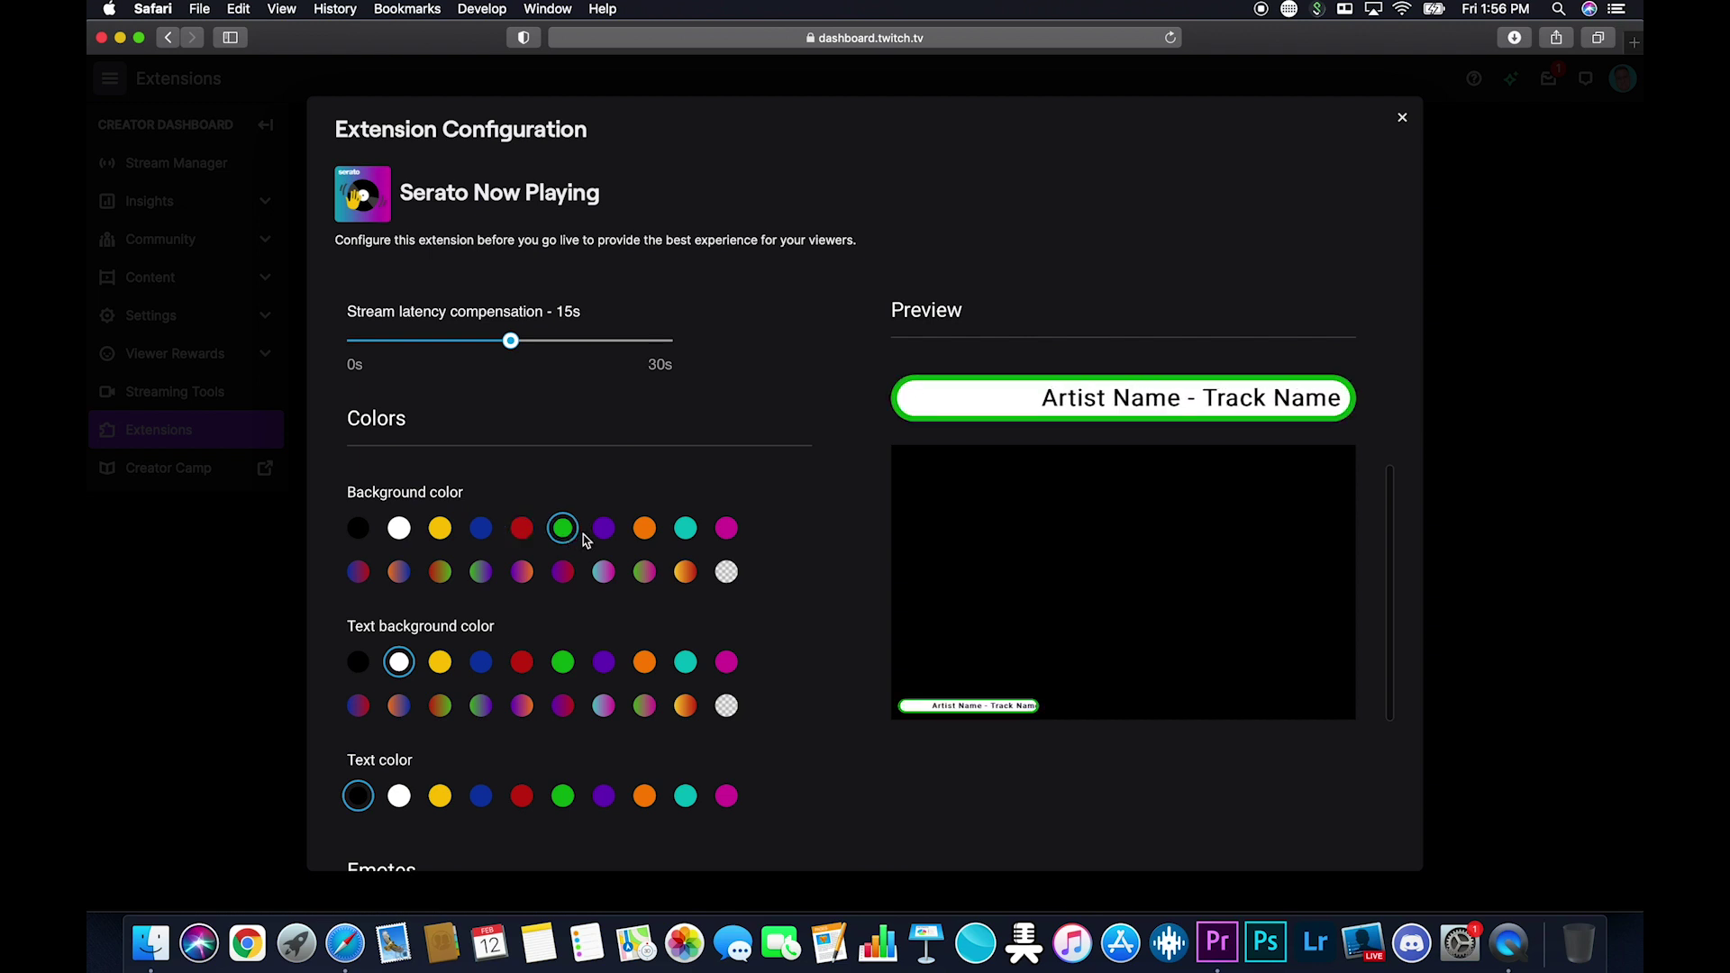
{"action": "left_click", "coordinate": [687, 539]}
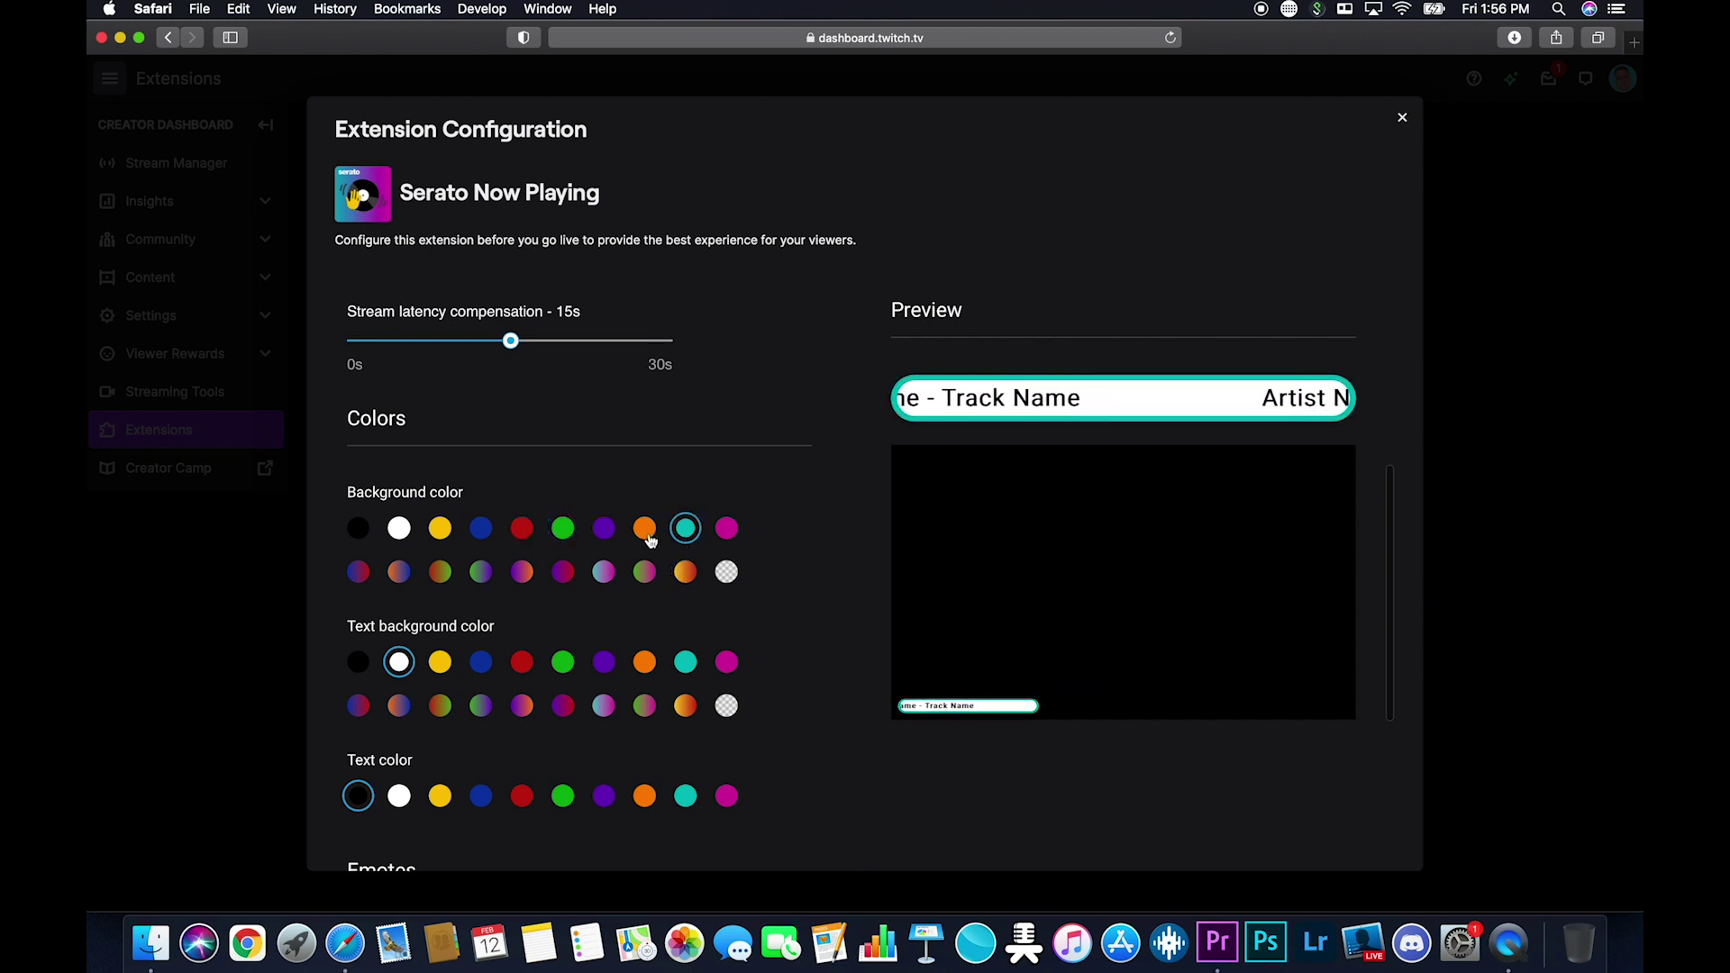
Set the overlay text colour to black.
{"action": "scroll", "coordinate": [554, 614], "scroll_direction": "down", "scroll_amount": 2}
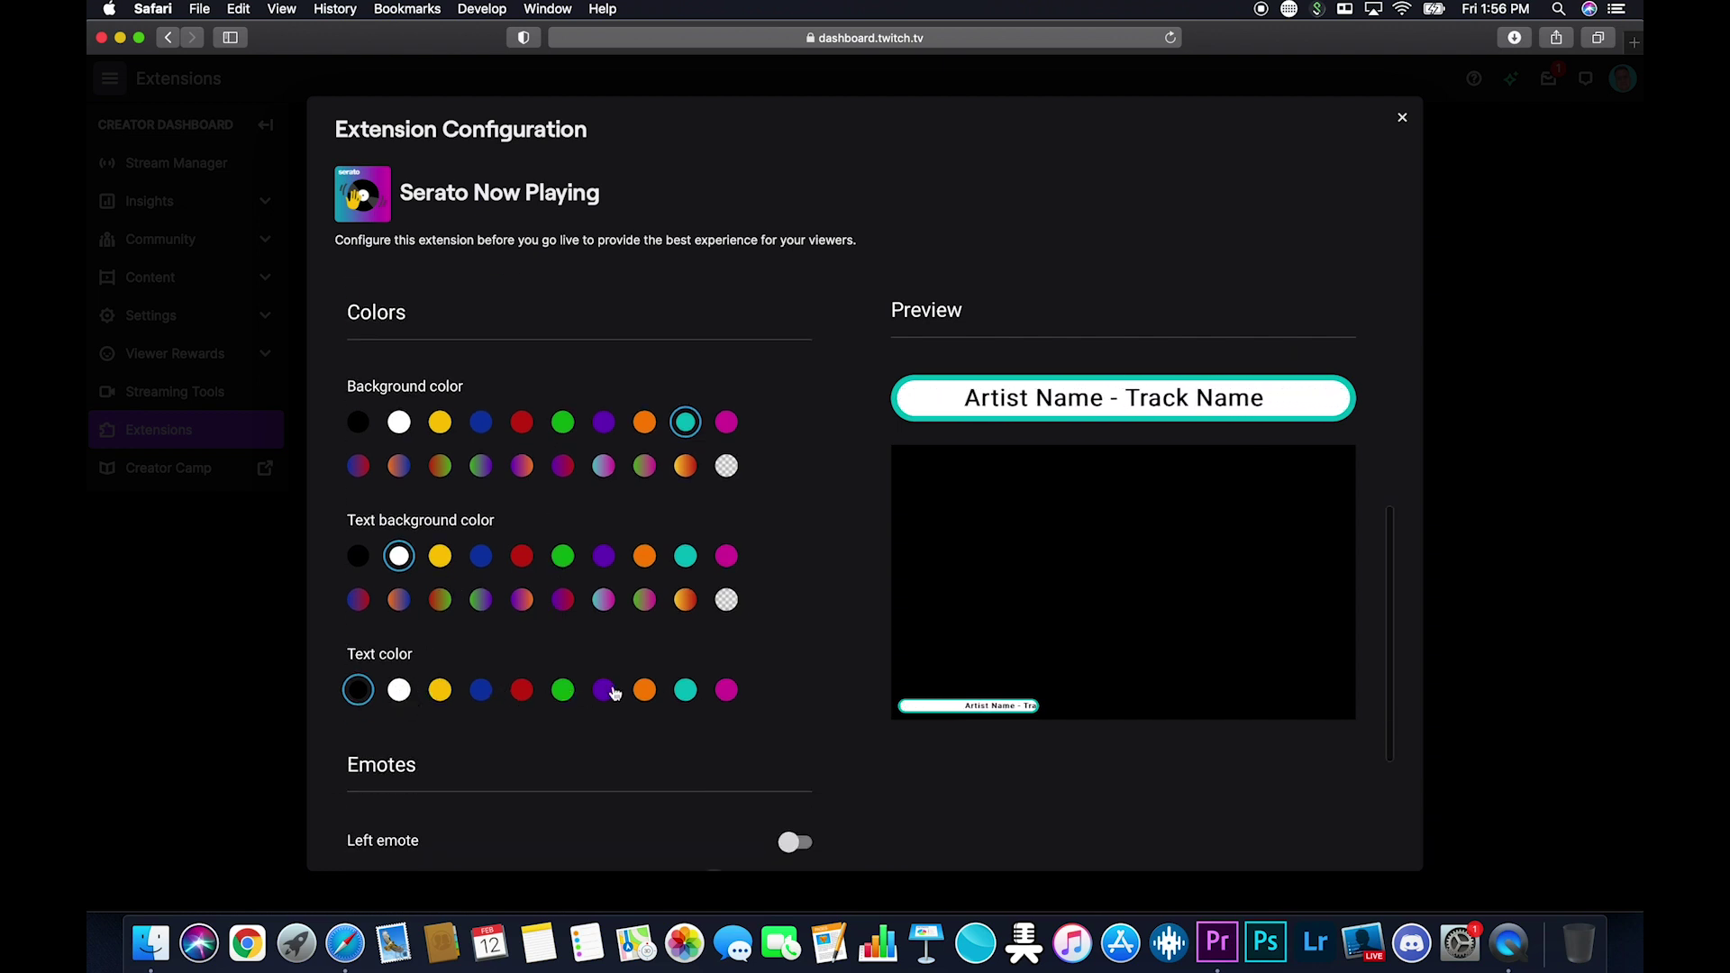
{"action": "left_click", "coordinate": [686, 691]}
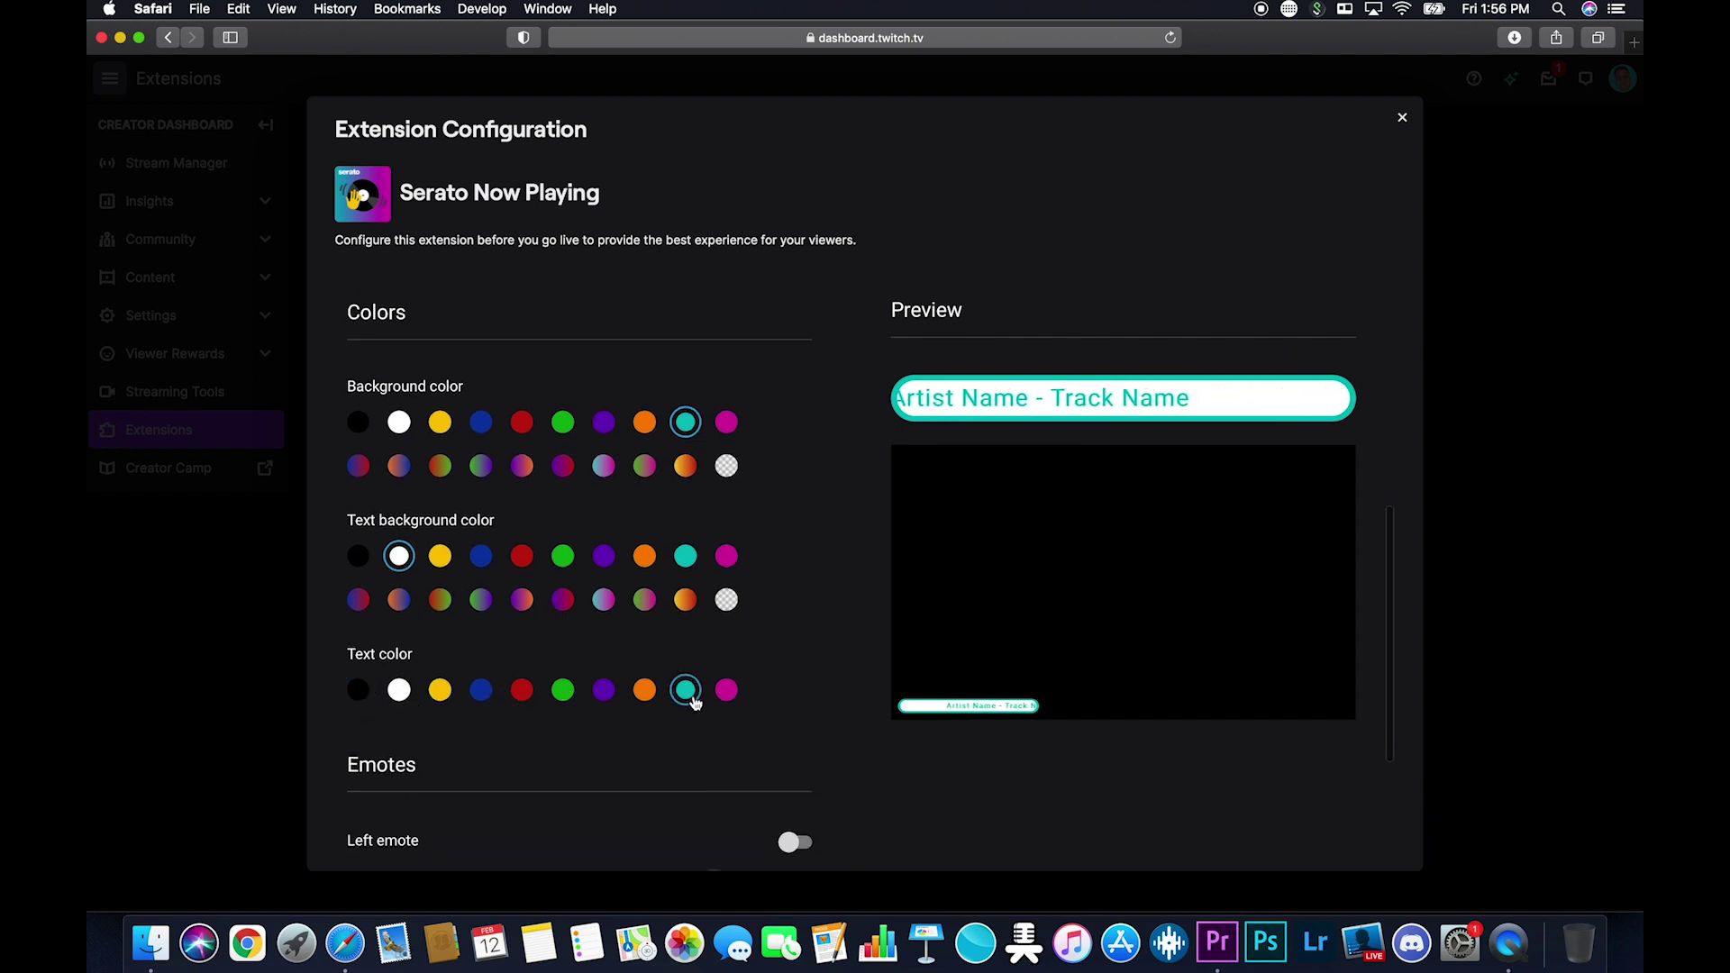
{"action": "left_click", "coordinate": [358, 689]}
{"action": "scroll", "coordinate": [580, 784], "scroll_direction": "down", "scroll_amount": 6}
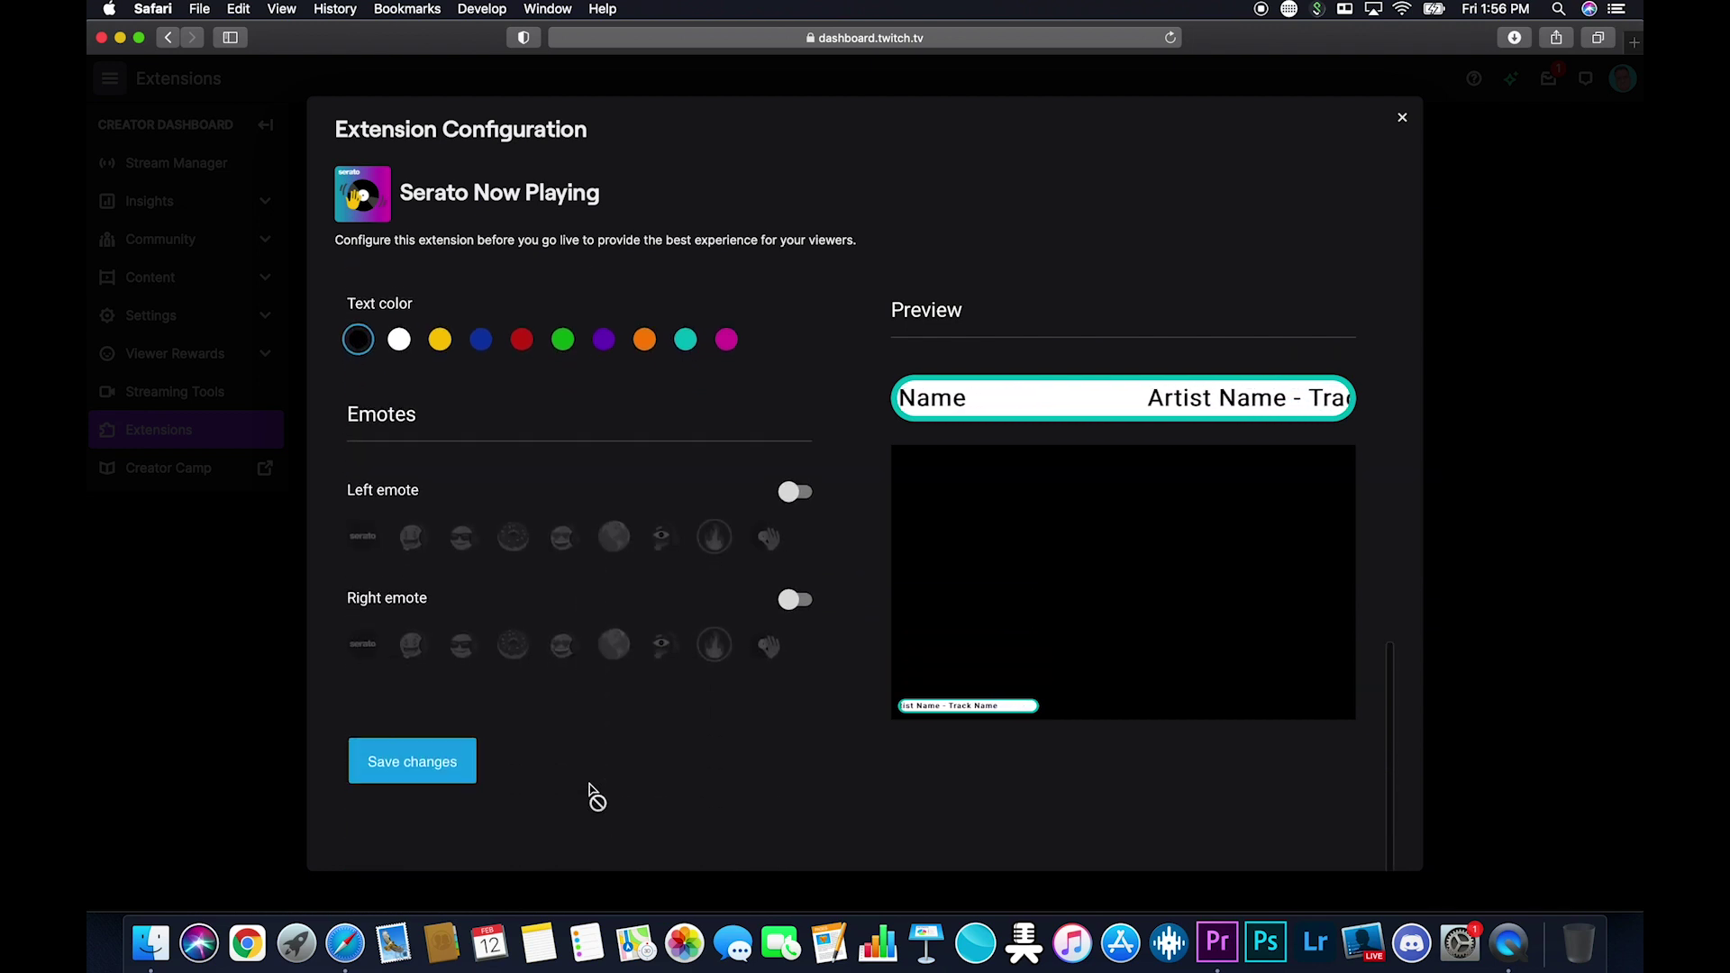
Enable fire emotes on both overlay sides, adjust the emote animation, and save the changes.
{"action": "left_click", "coordinate": [786, 493]}
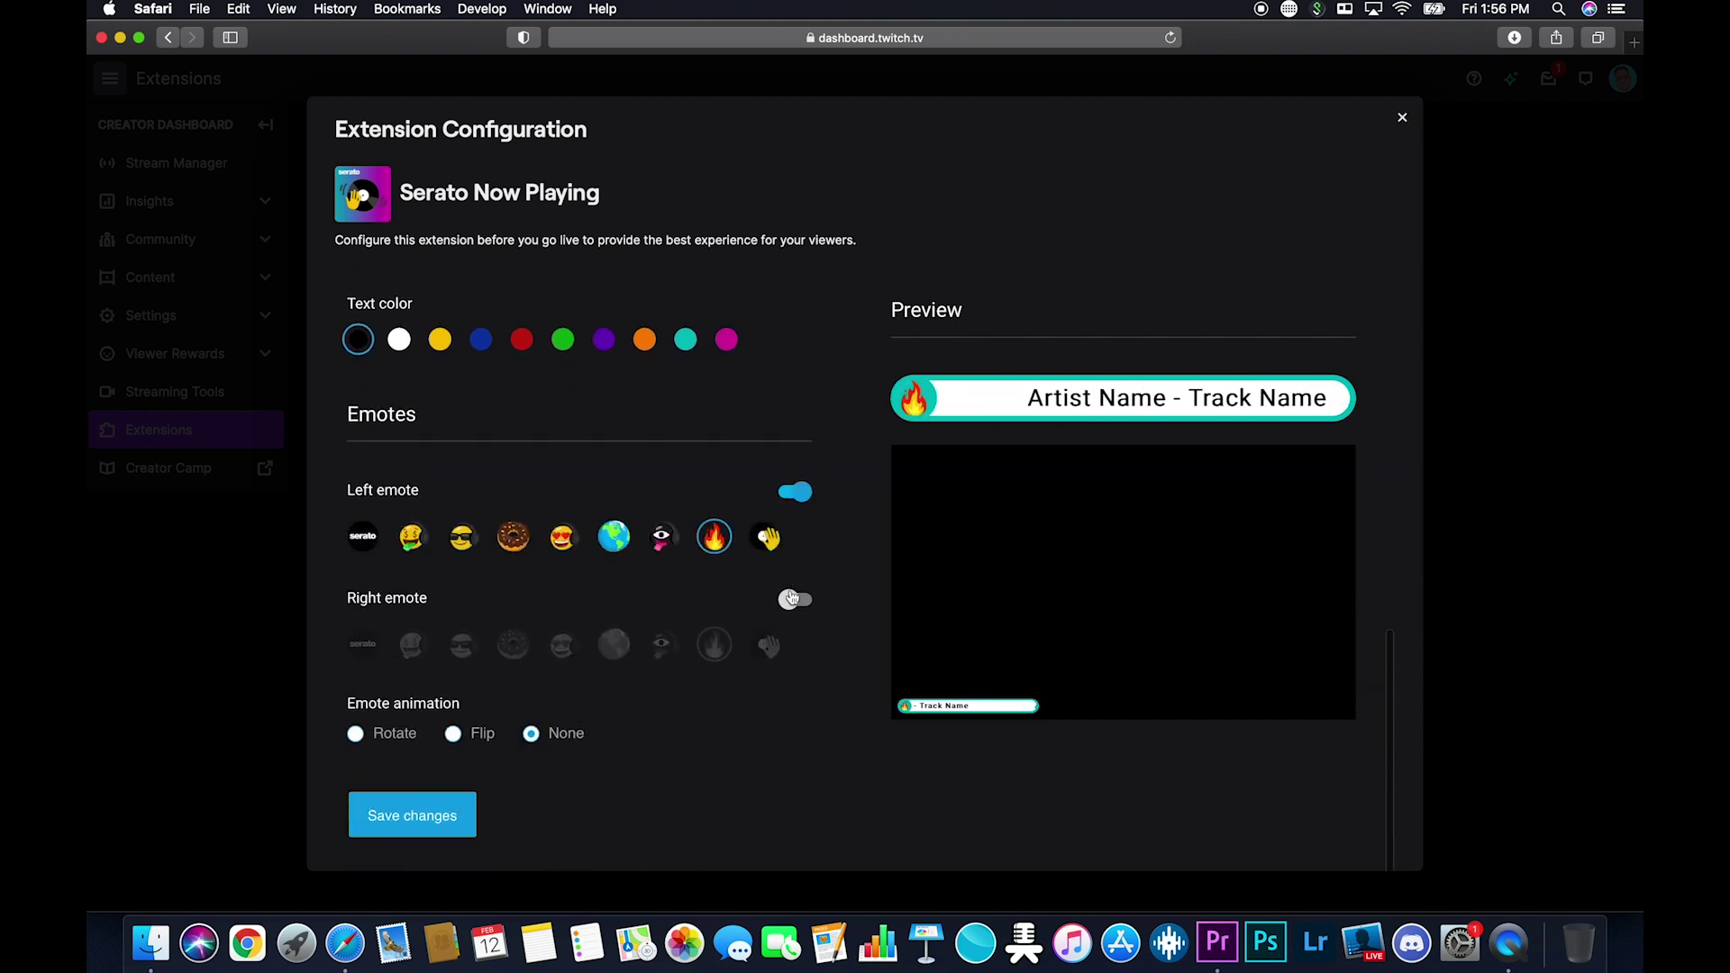
{"action": "left_click", "coordinate": [793, 600]}
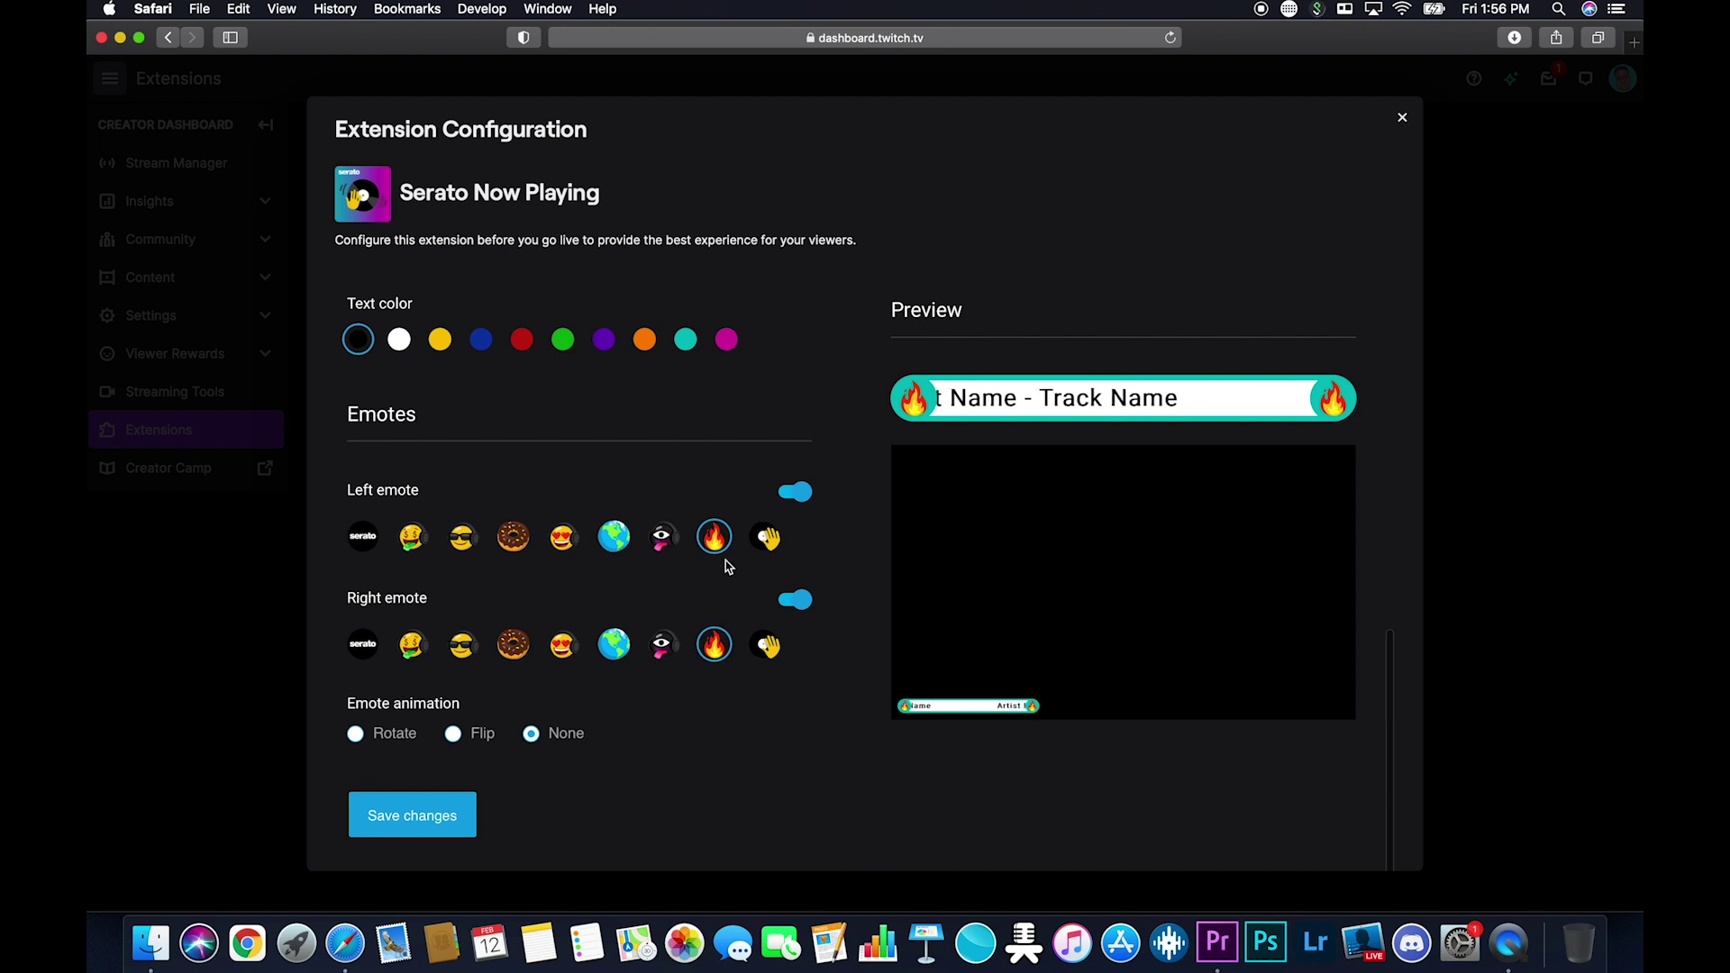
{"action": "left_click", "coordinate": [453, 734]}
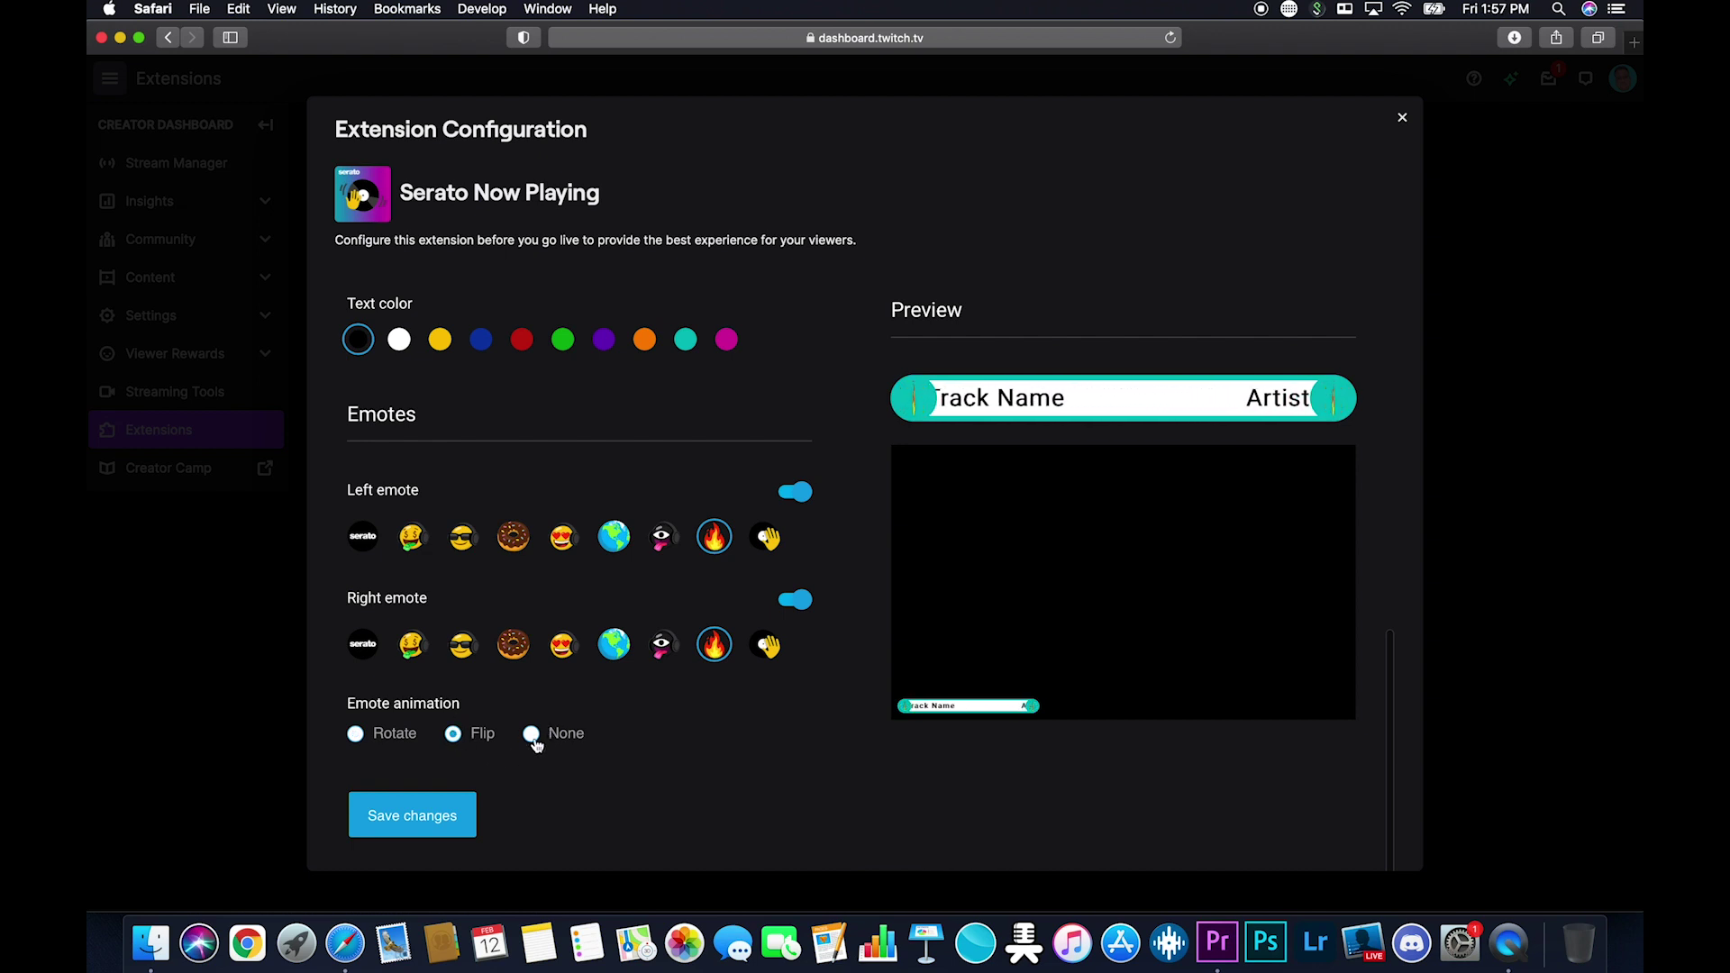
{"action": "scroll", "coordinate": [785, 739], "scroll_direction": "down", "scroll_amount": 2}
{"action": "scroll", "coordinate": [785, 739], "scroll_direction": "up", "scroll_amount": 3}
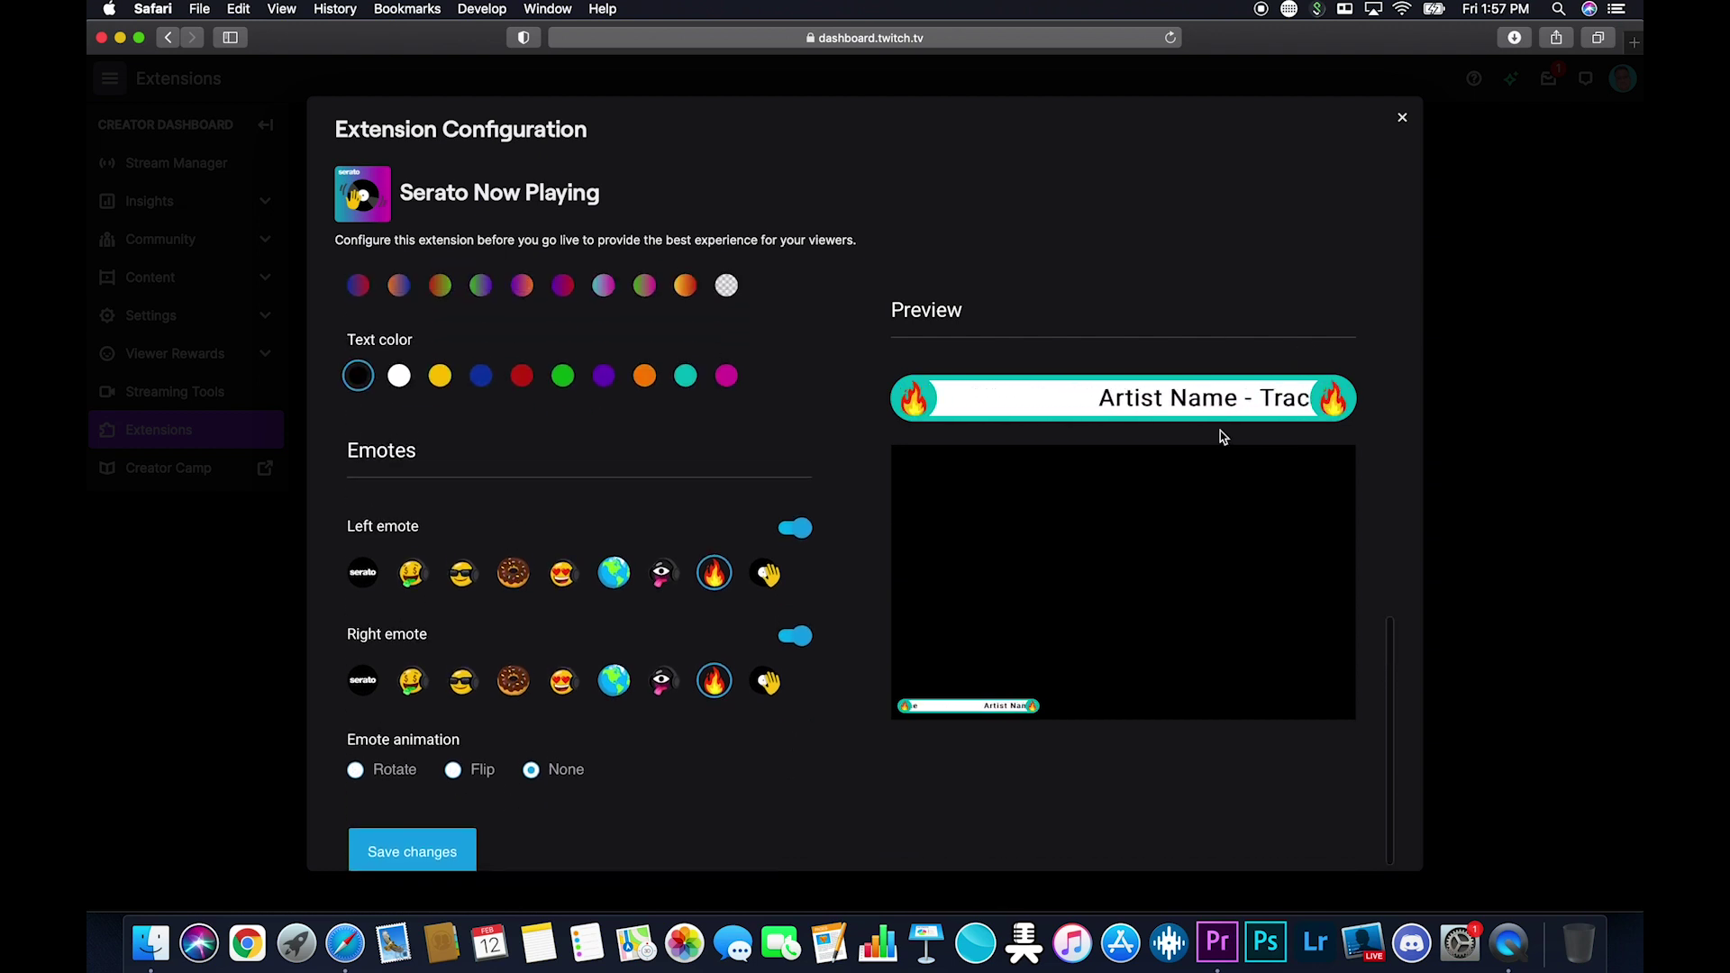
{"action": "scroll", "coordinate": [618, 730], "scroll_direction": "down", "scroll_amount": 4}
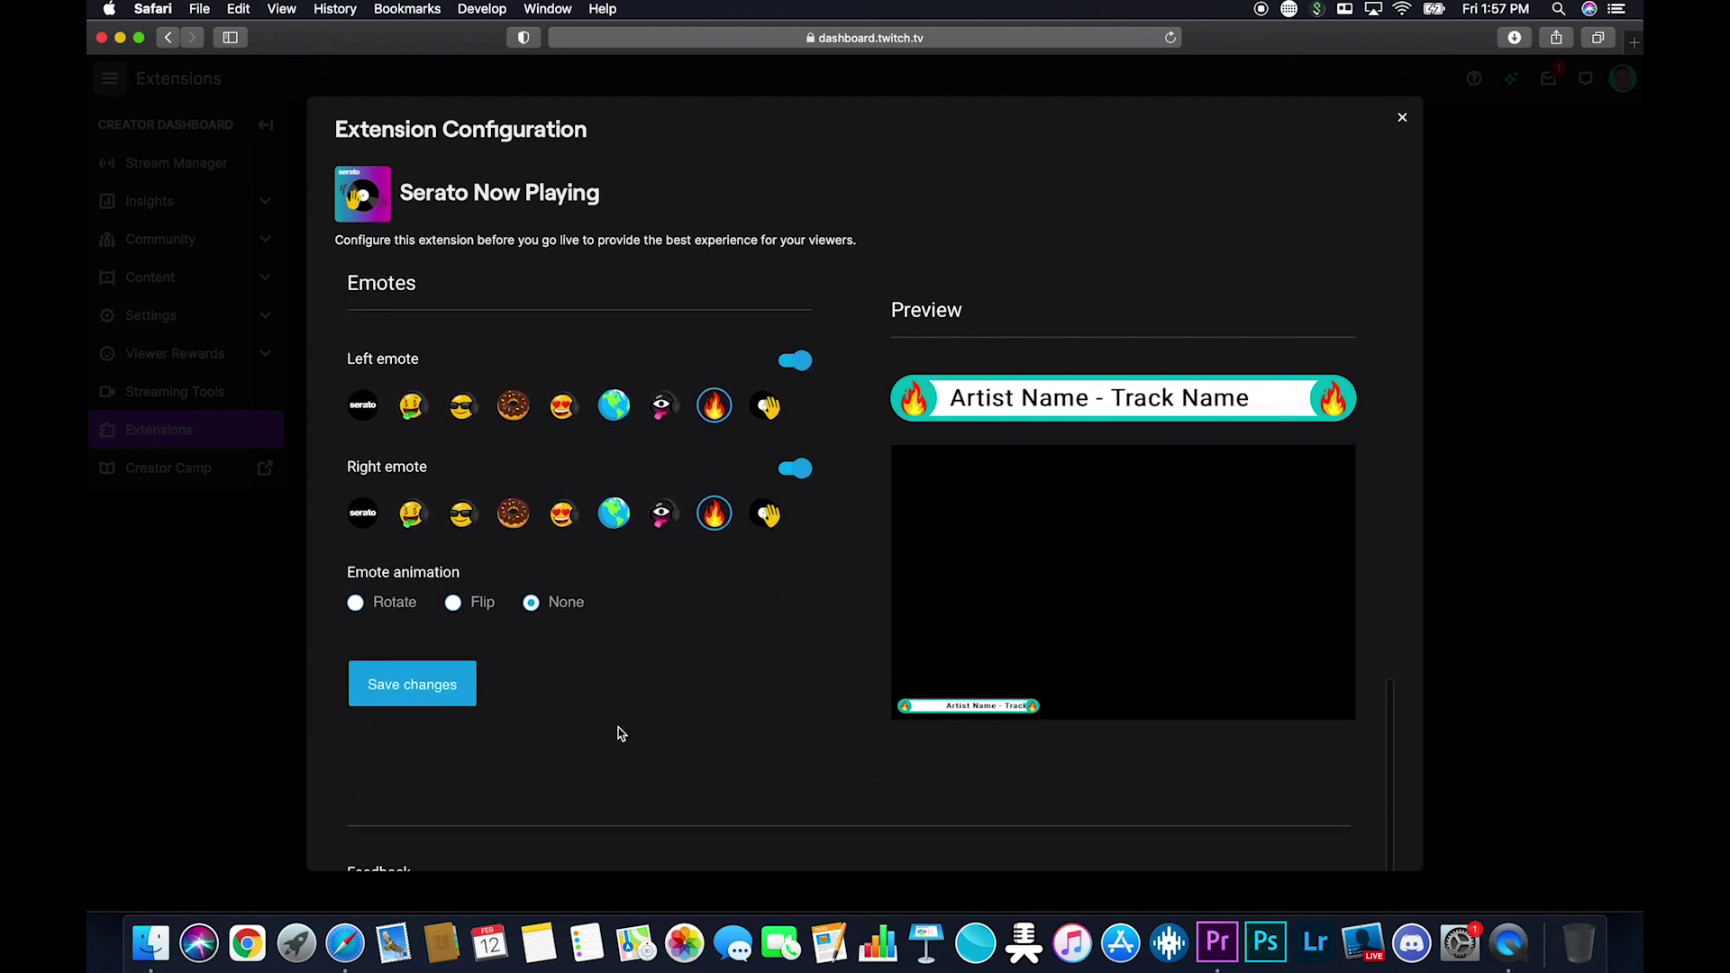
{"action": "scroll", "coordinate": [413, 774], "scroll_direction": "up", "scroll_amount": 2}
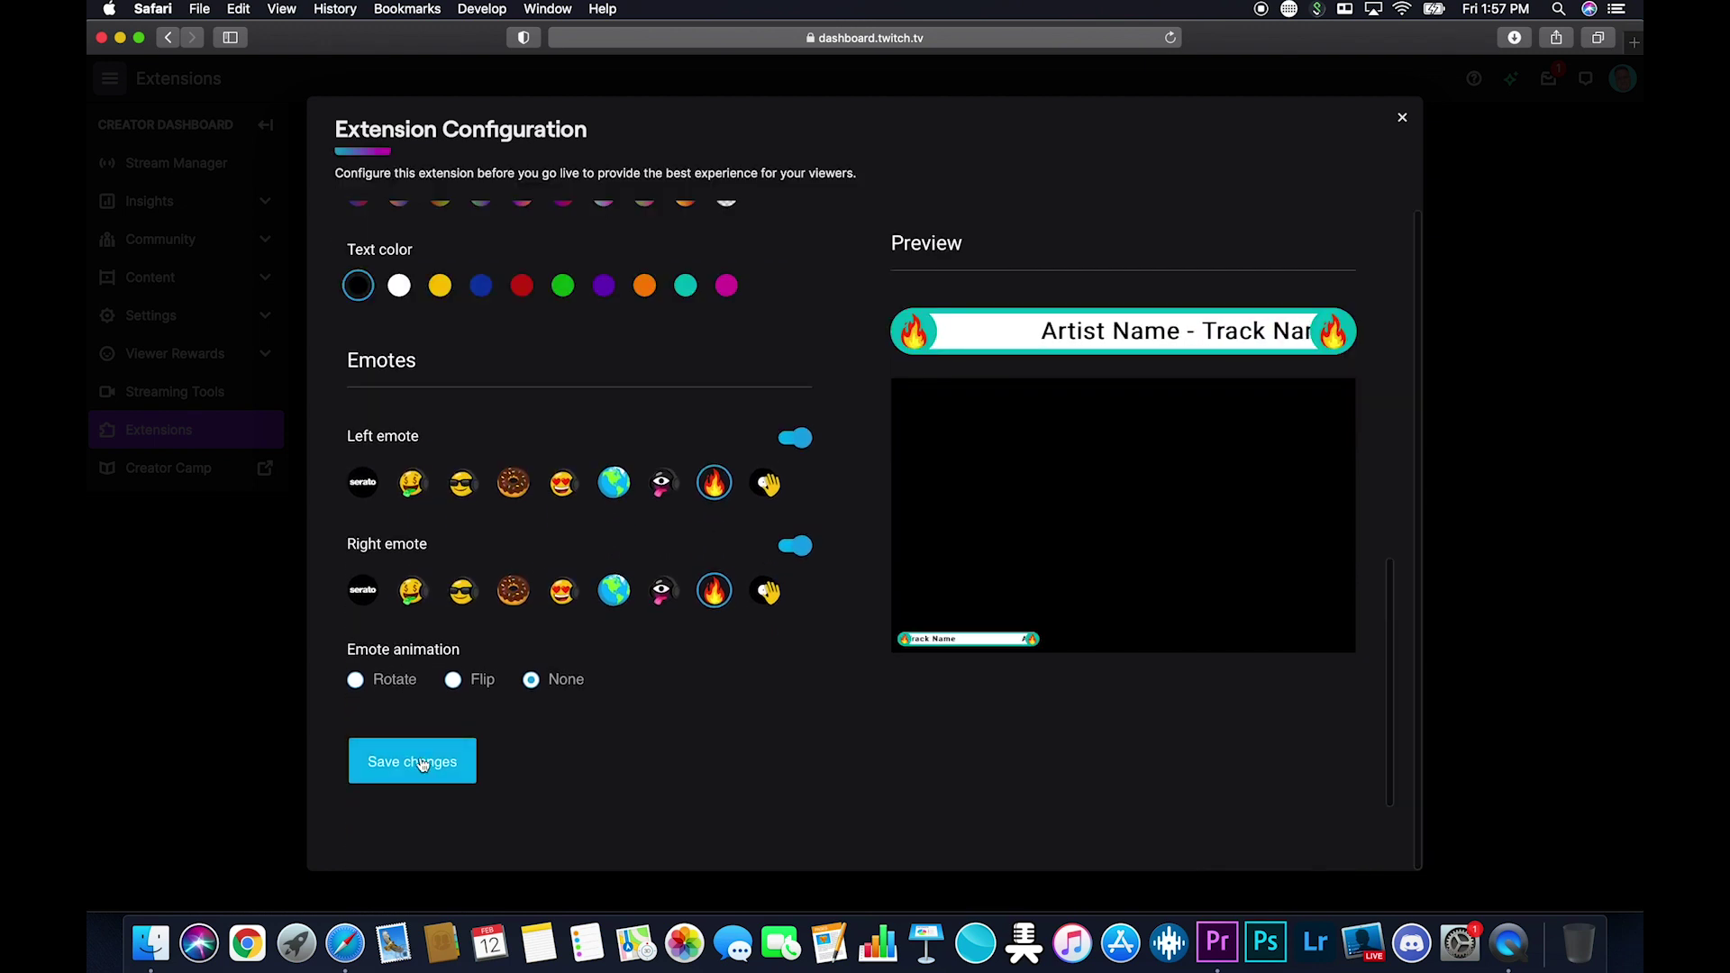
{"action": "left_click", "coordinate": [422, 763]}
Copy the Serato account link code and switch over to Serato DJ Pro.
{"action": "scroll", "coordinate": [744, 512], "scroll_direction": "up", "scroll_amount": 10}
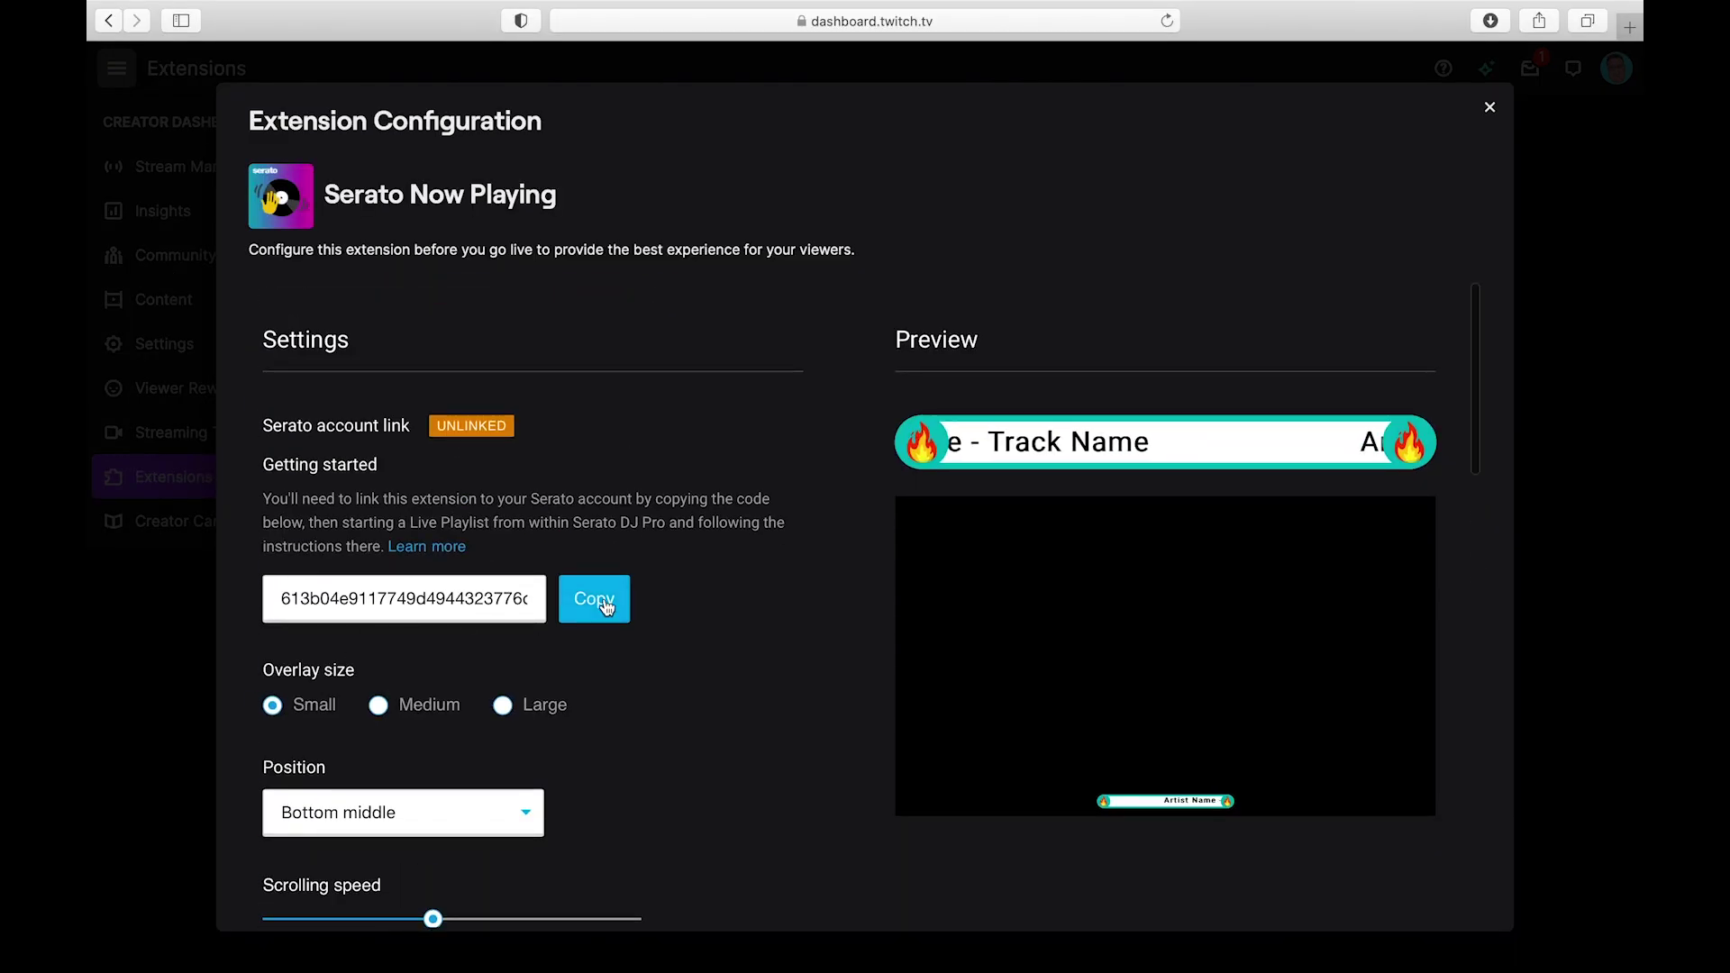
{"action": "left_click", "coordinate": [594, 599]}
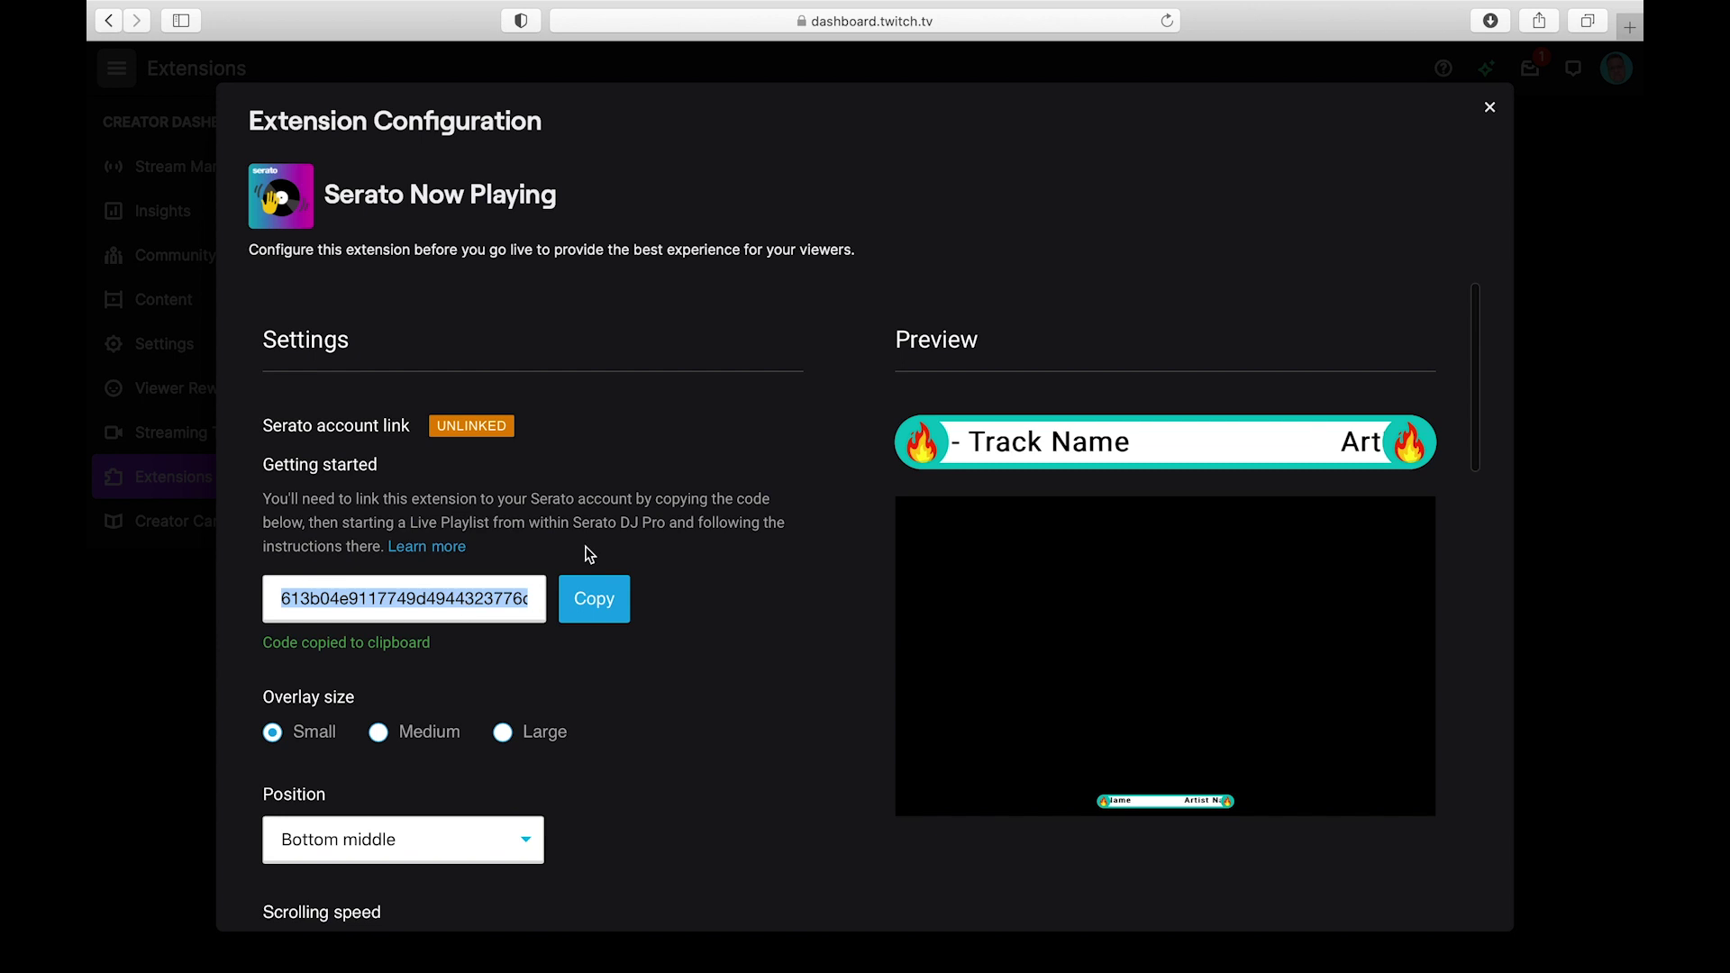
{"action": "key", "text": "ctrl+Left"}
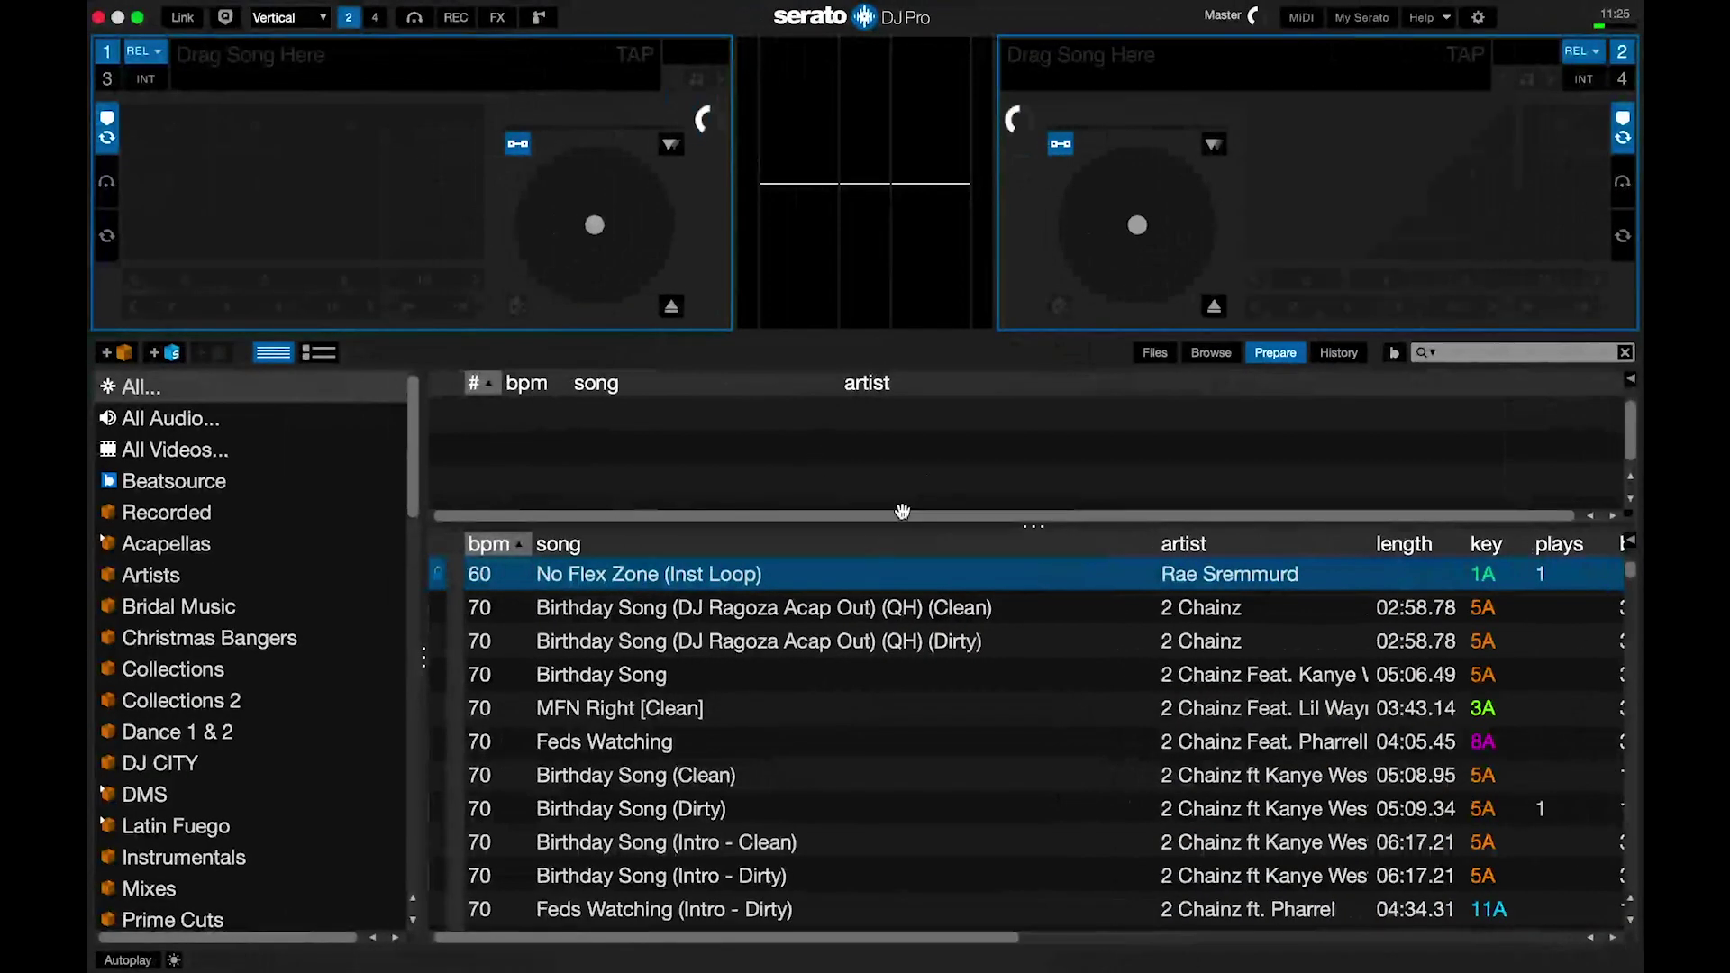
{"action": "left_click", "coordinate": [1342, 354]}
Paste the copied code on serato.com to link the account, then start the live playlist.
{"action": "left_click", "coordinate": [487, 506]}
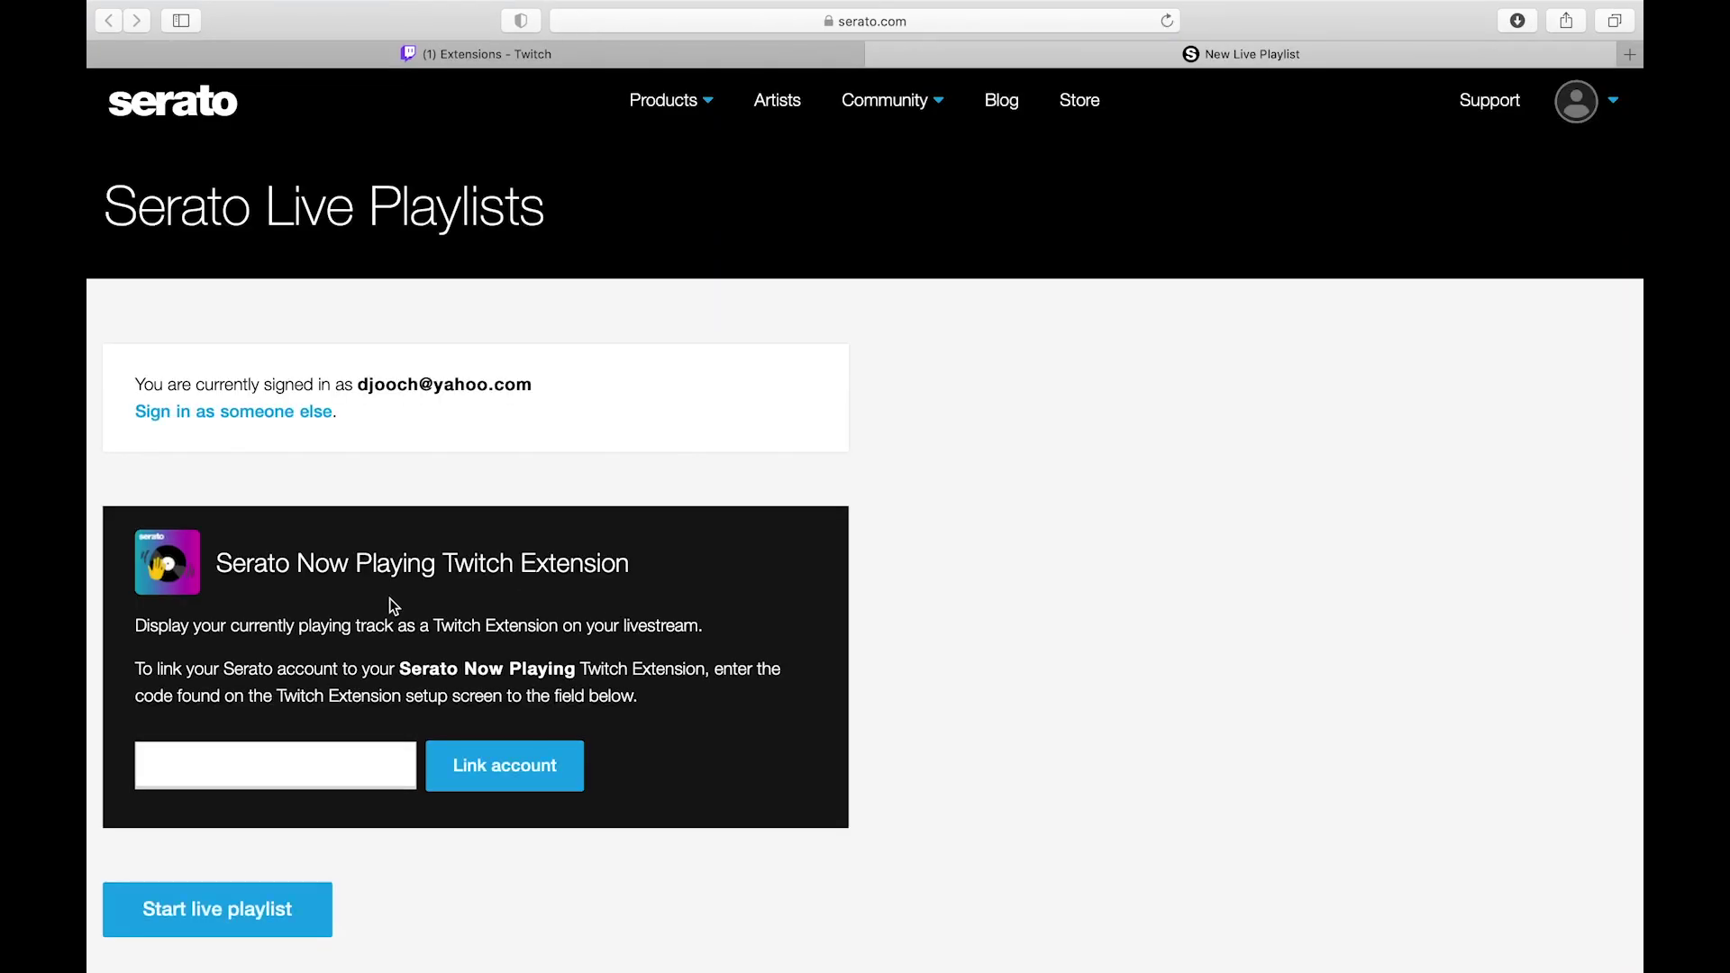
{"action": "scroll", "coordinate": [483, 637], "scroll_direction": "down", "scroll_amount": 3}
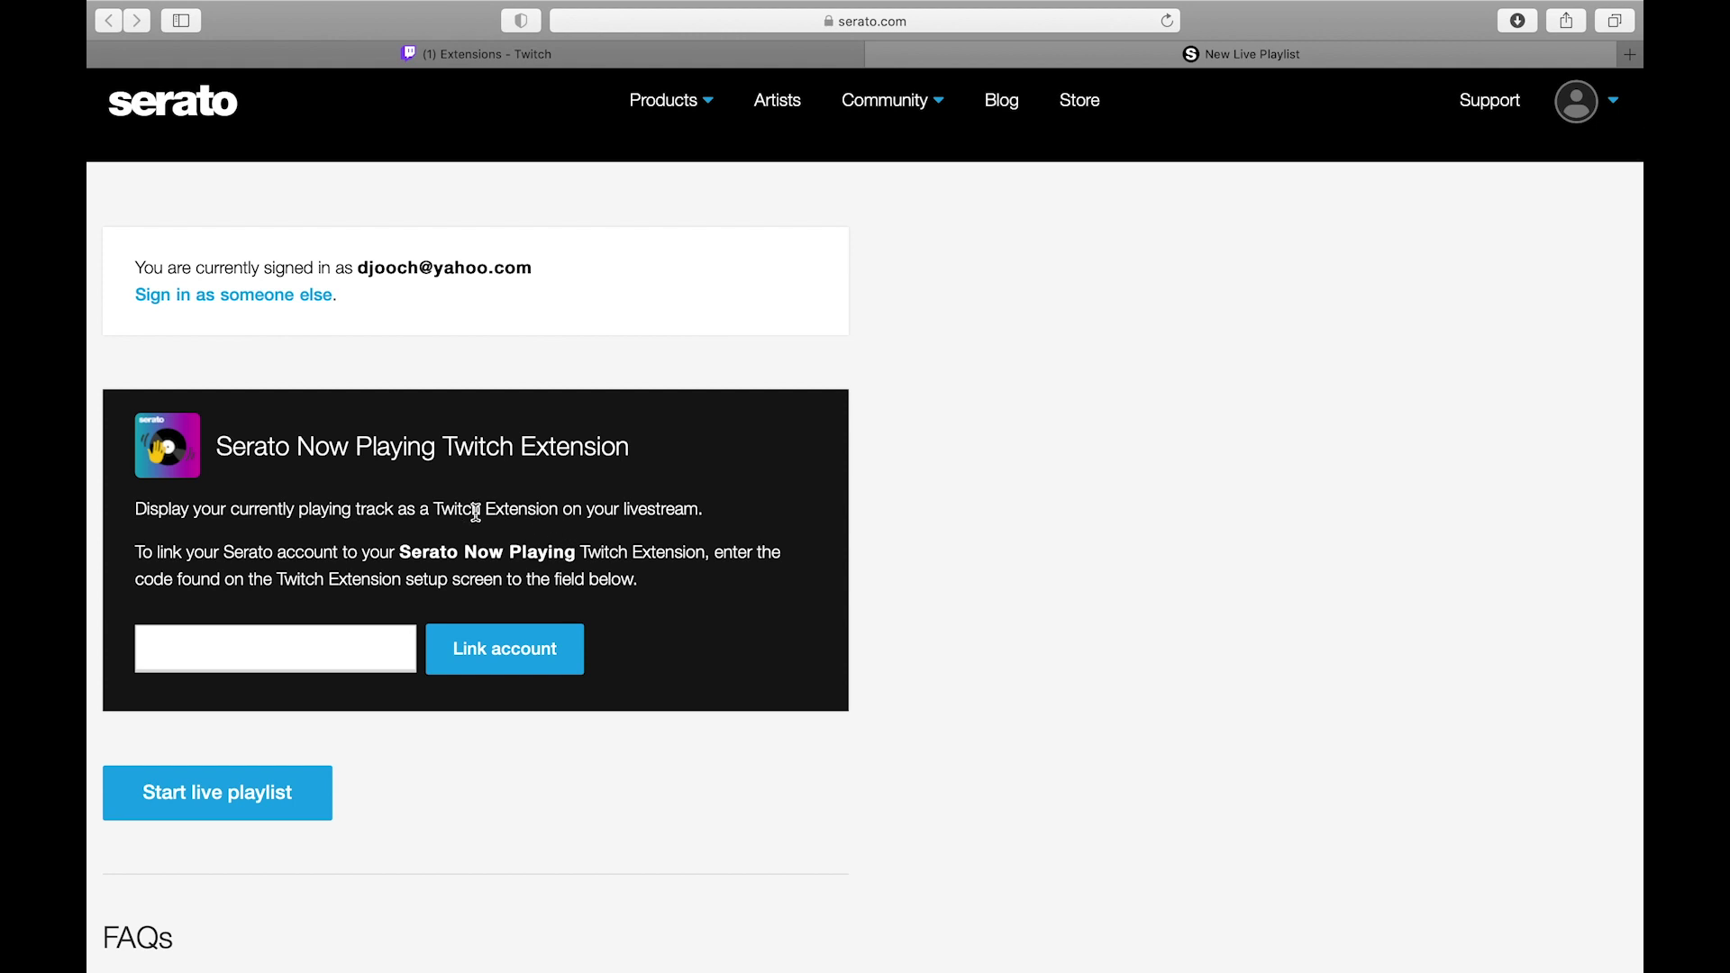
{"action": "left_click", "coordinate": [272, 662]}
{"action": "key", "text": "super+v"}
{"action": "left_click", "coordinate": [500, 664]}
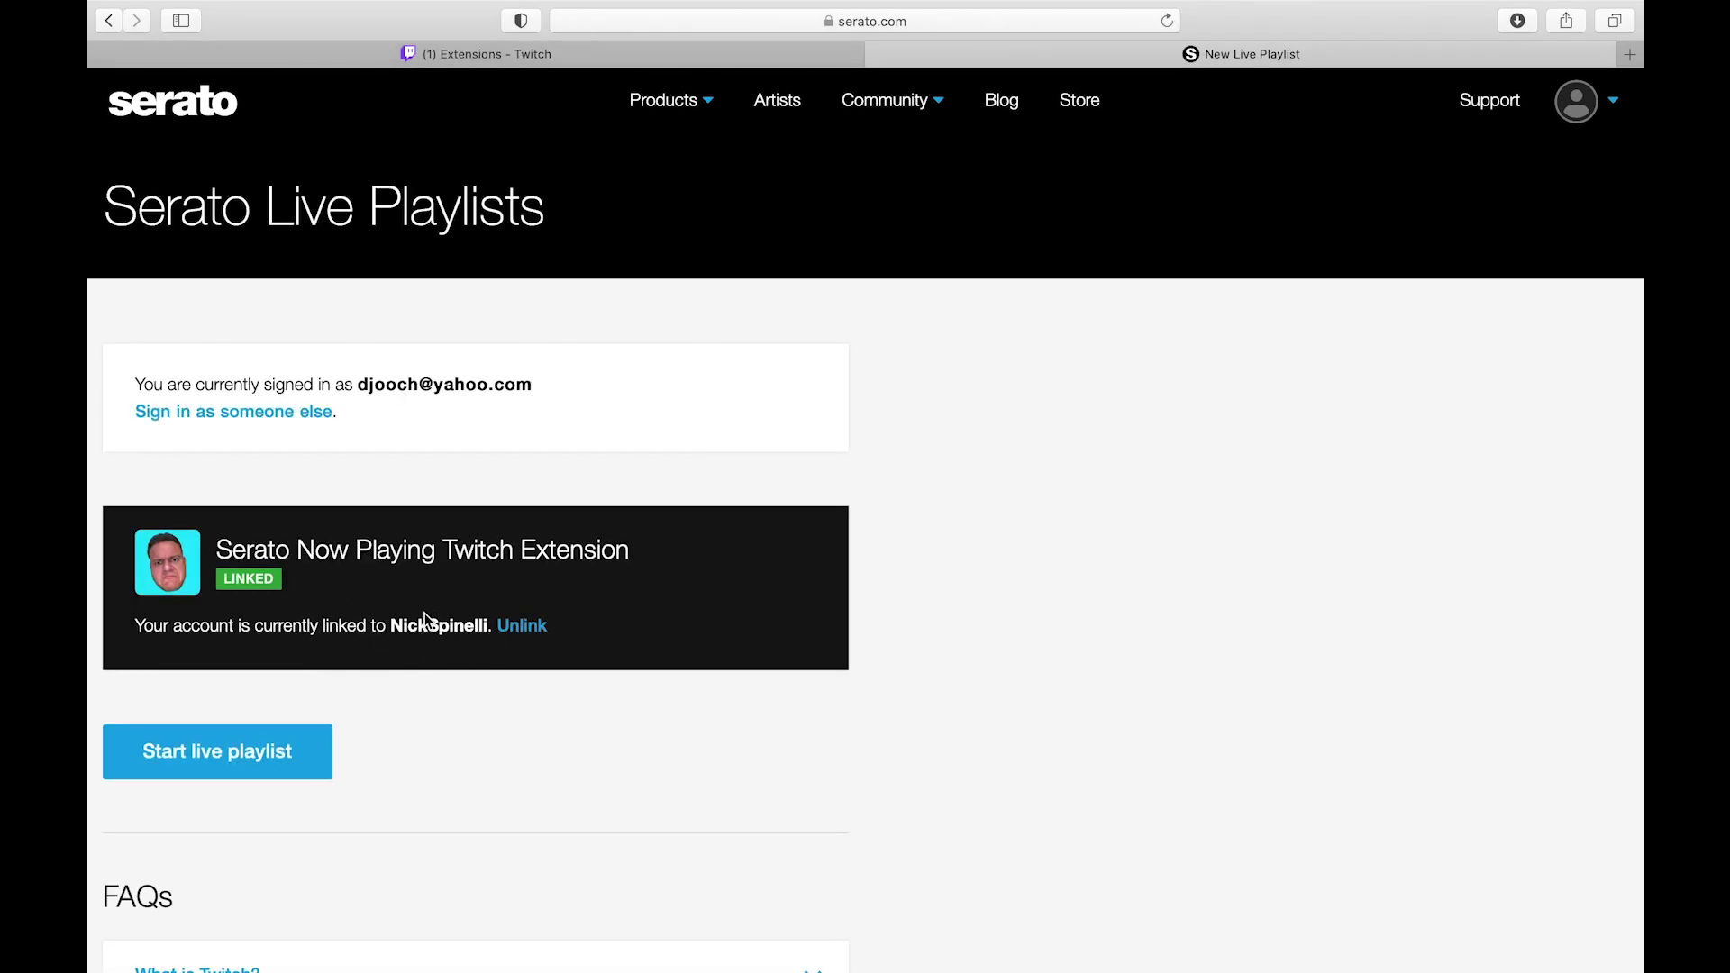
{"action": "scroll", "coordinate": [403, 645], "scroll_direction": "down", "scroll_amount": 3}
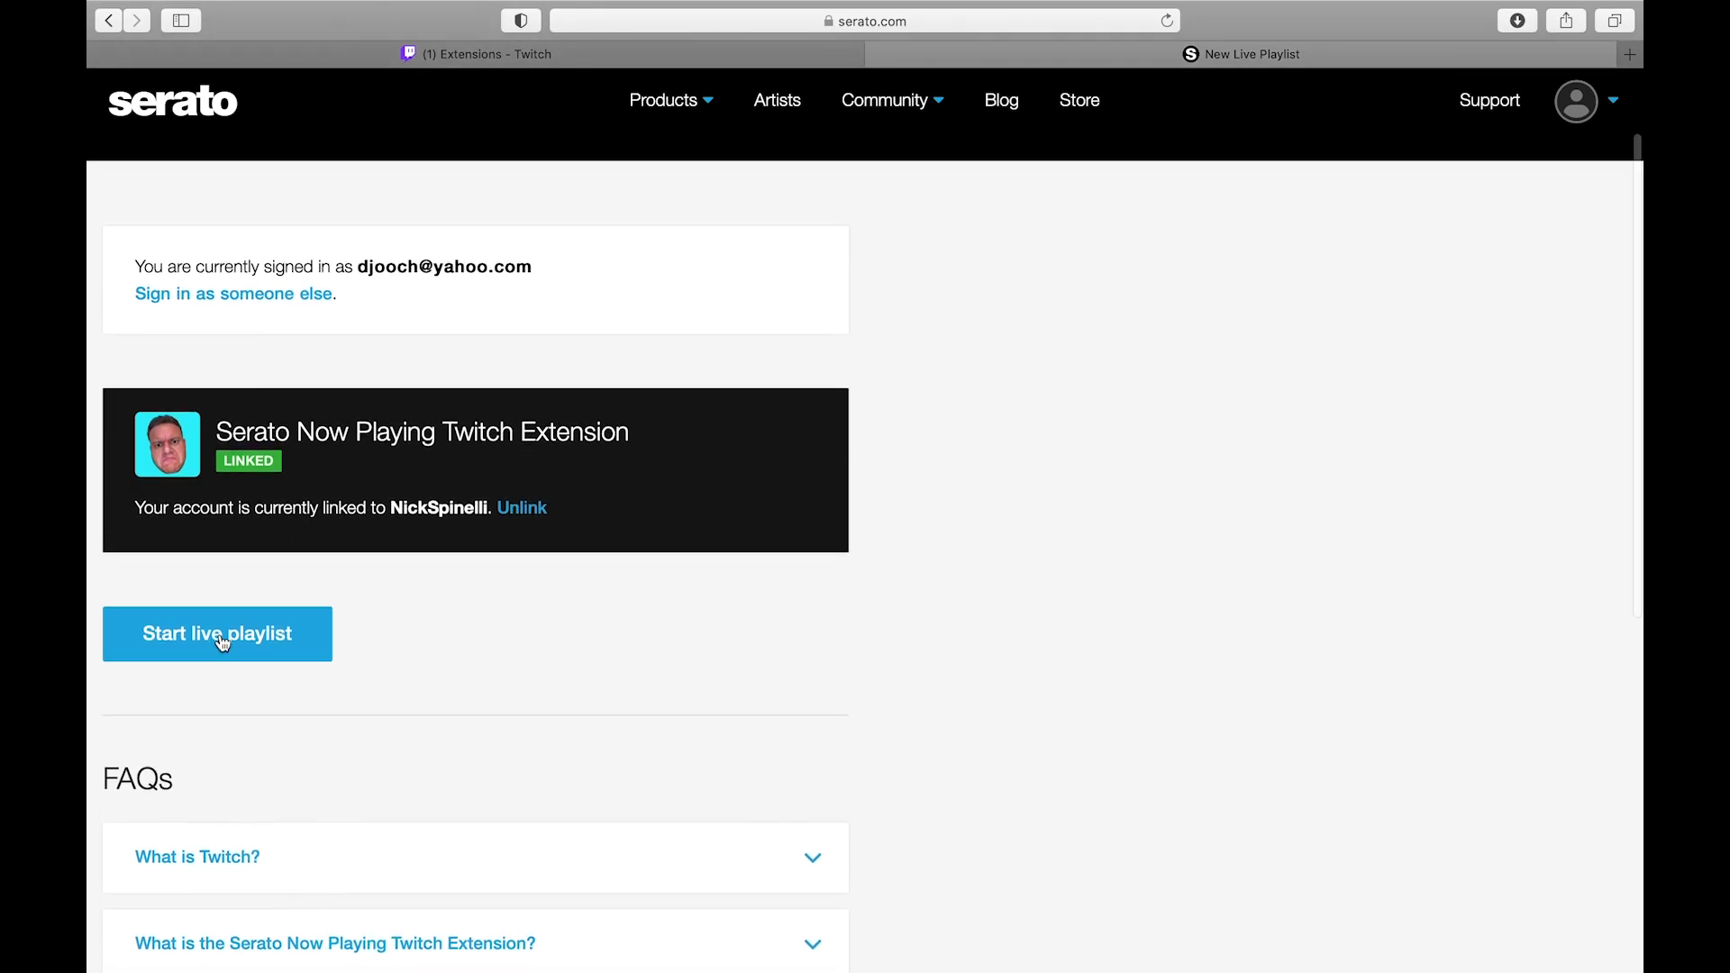
{"action": "left_click", "coordinate": [205, 634]}
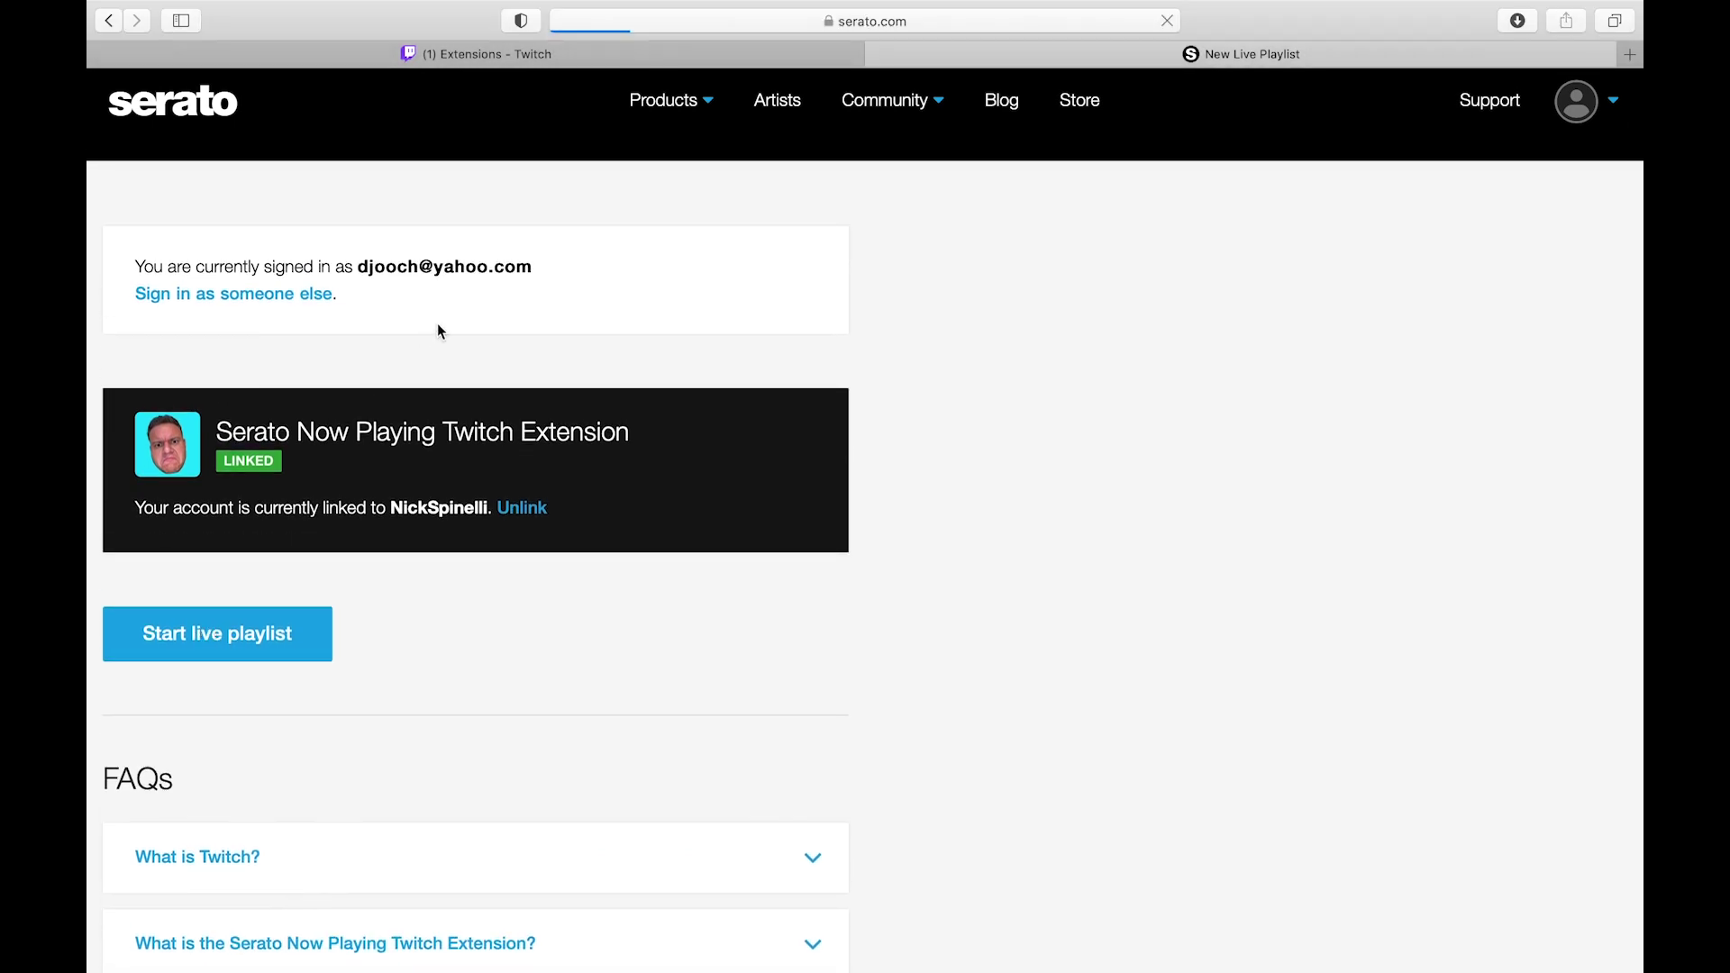
Review the new 2/12/21 live playlist page, then head back to Twitch.
{"action": "scroll", "coordinate": [721, 656], "scroll_direction": "down", "scroll_amount": 5}
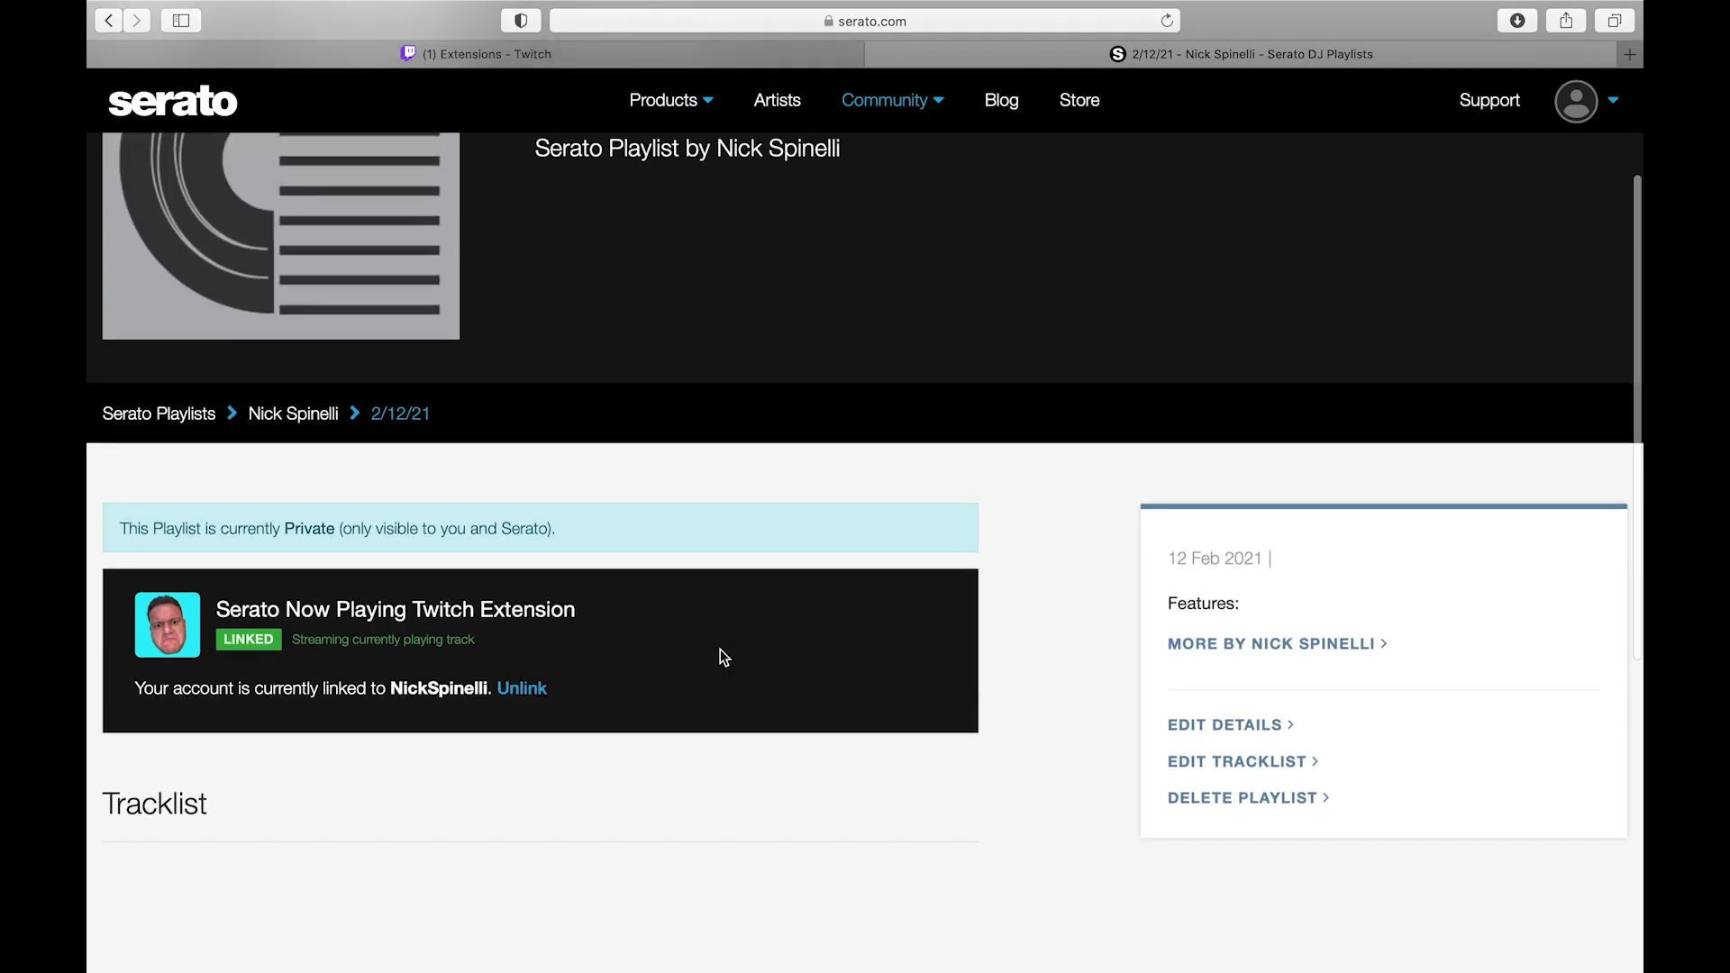
{"action": "scroll", "coordinate": [541, 631], "scroll_direction": "up", "scroll_amount": 4}
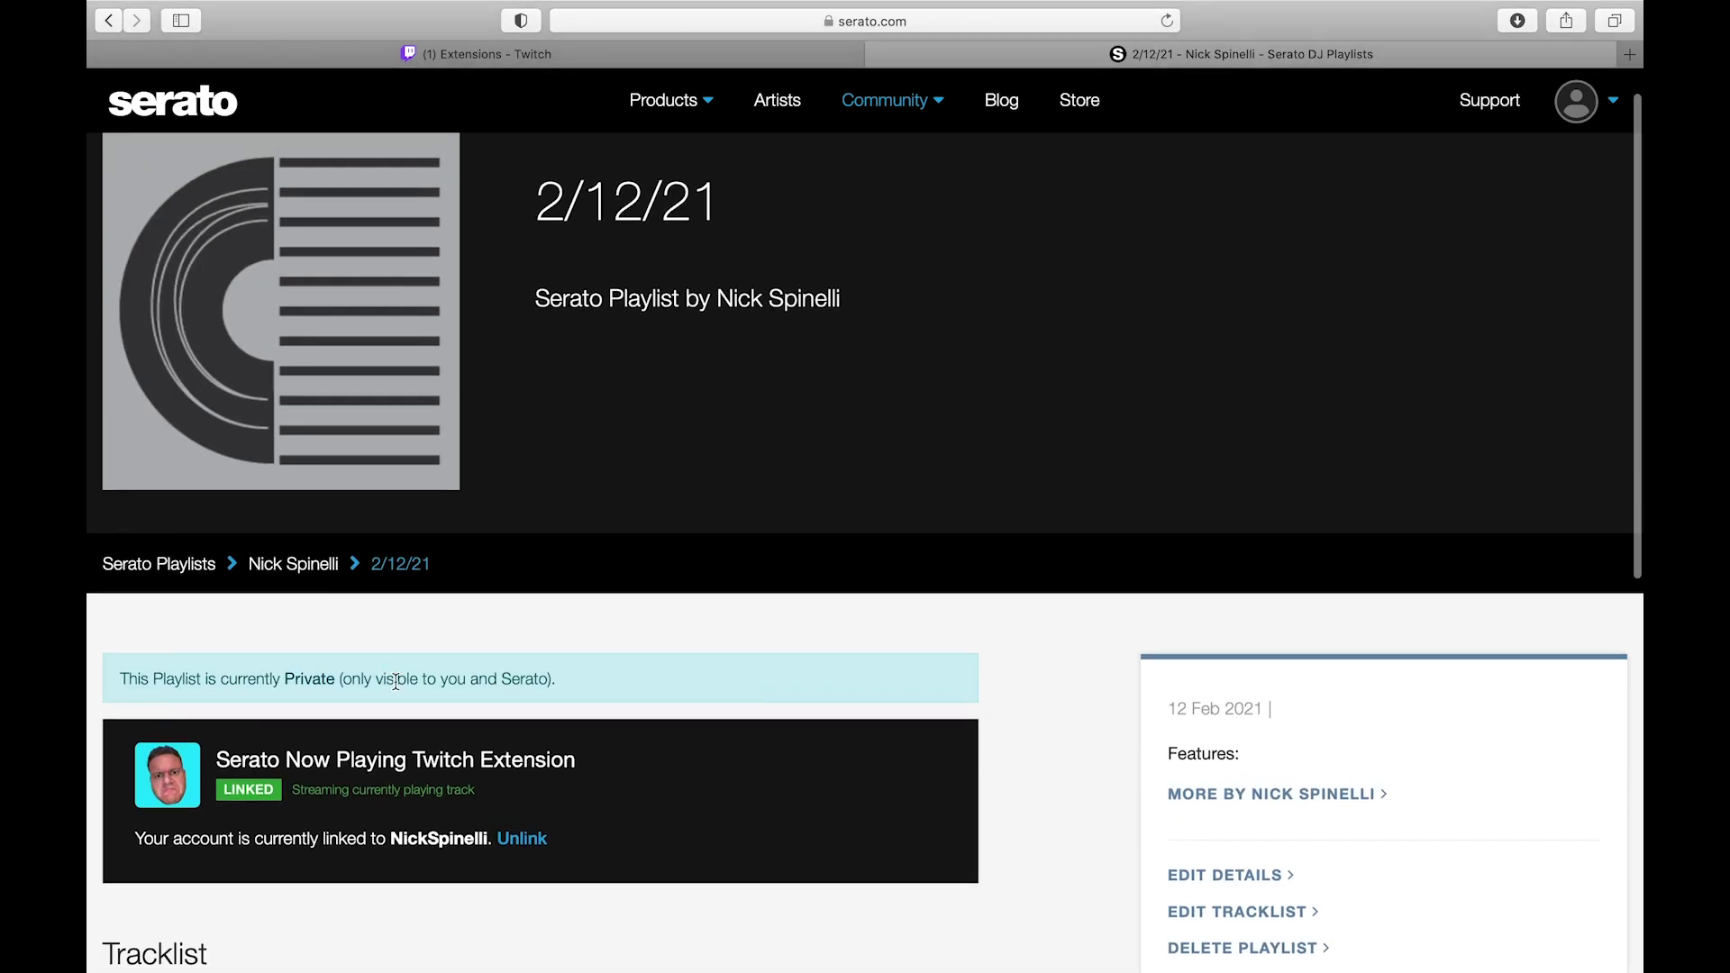
{"action": "scroll", "coordinate": [593, 682], "scroll_direction": "down", "scroll_amount": 3}
{"action": "scroll", "coordinate": [593, 681], "scroll_direction": "up", "scroll_amount": 4}
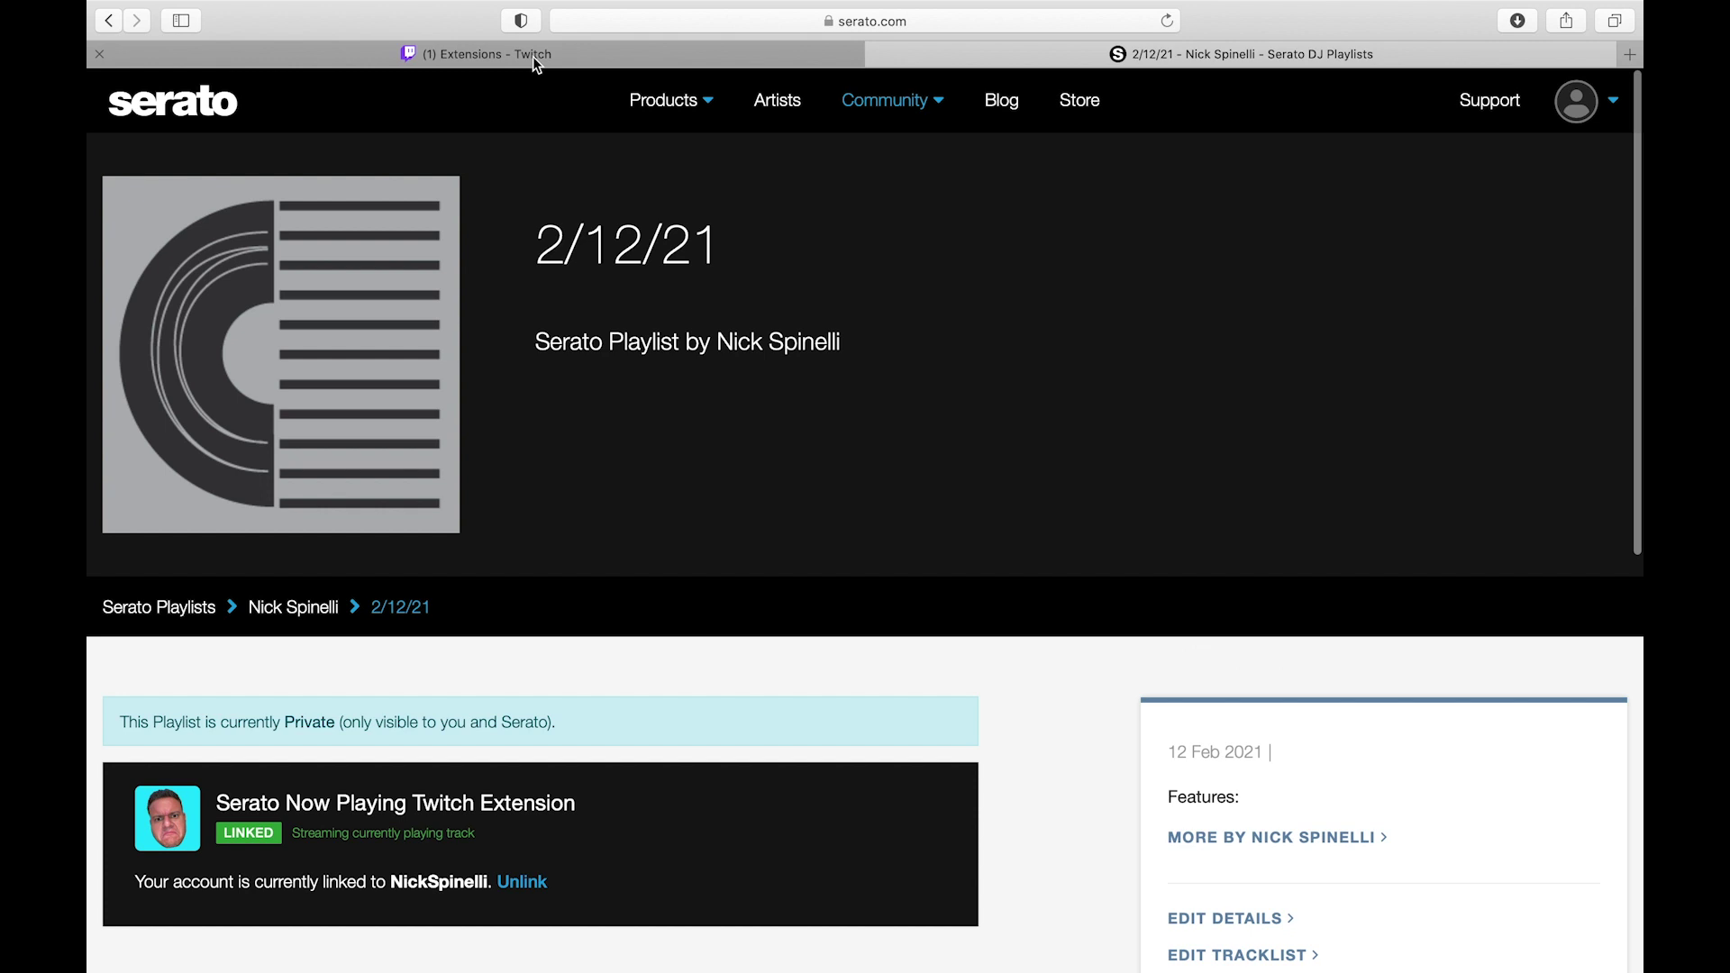
{"action": "left_click", "coordinate": [532, 56]}
{"action": "key", "text": "super+Tab"}
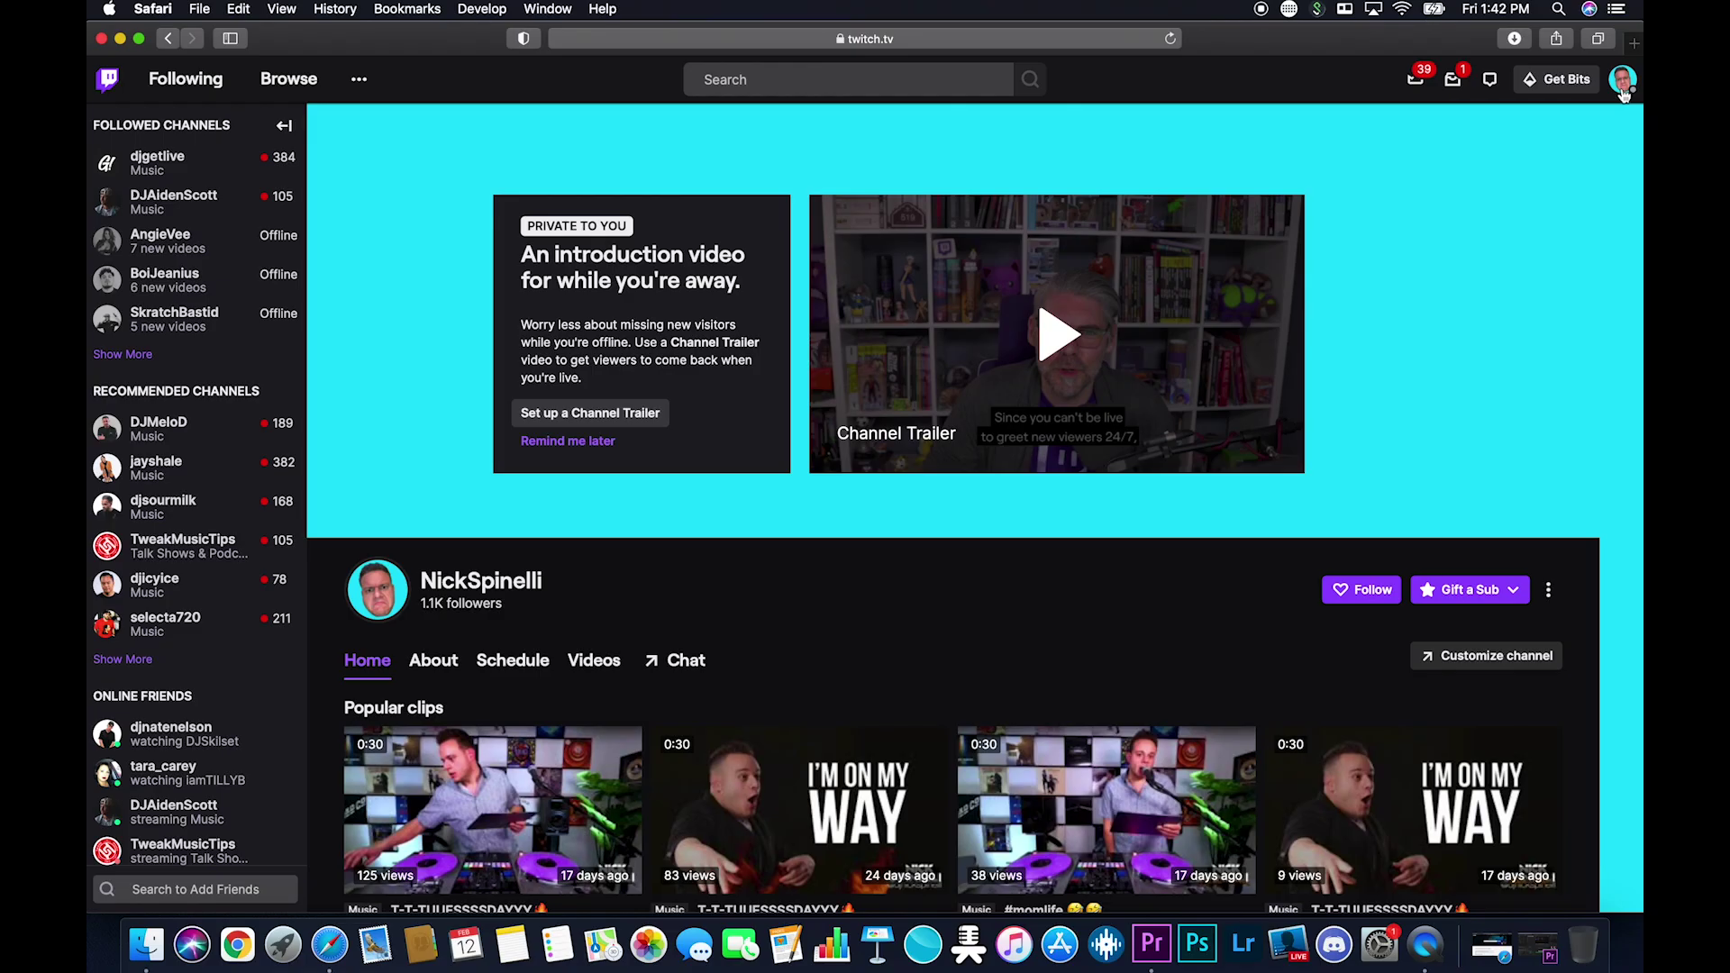
{"action": "left_click", "coordinate": [1622, 78]}
Activate Serato Now Playing from My Extensions as Overlay 1 and dismiss the confirmation.
{"action": "left_click", "coordinate": [1514, 267]}
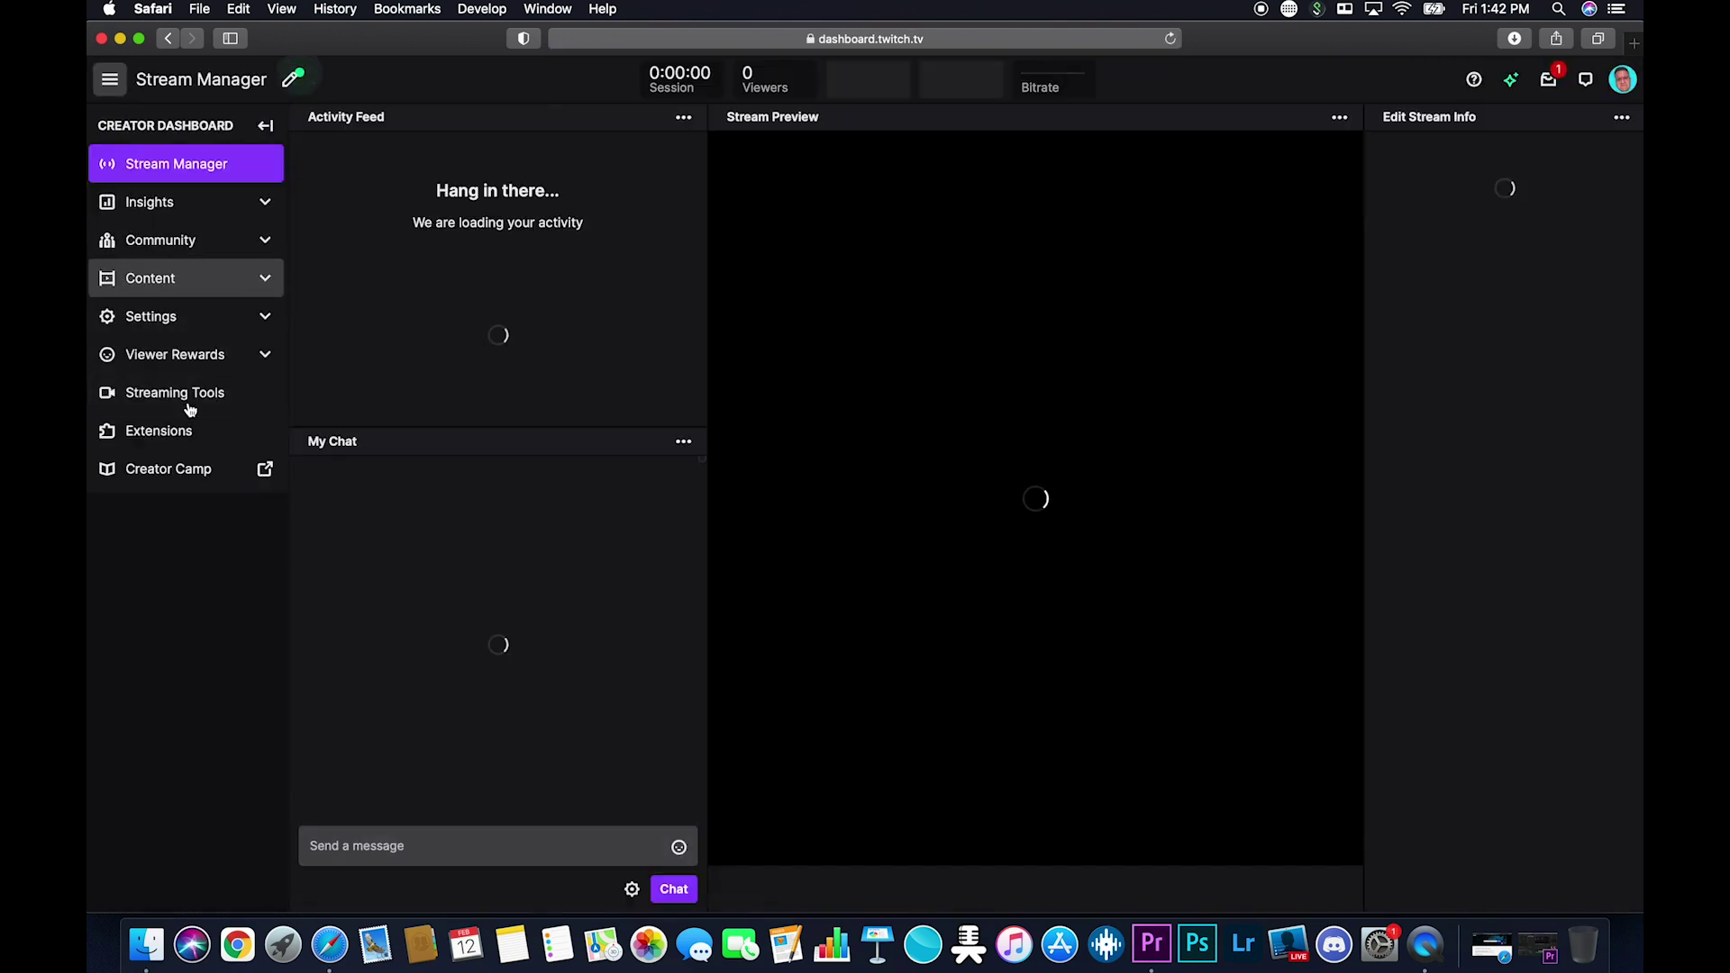
{"action": "left_click", "coordinate": [177, 437]}
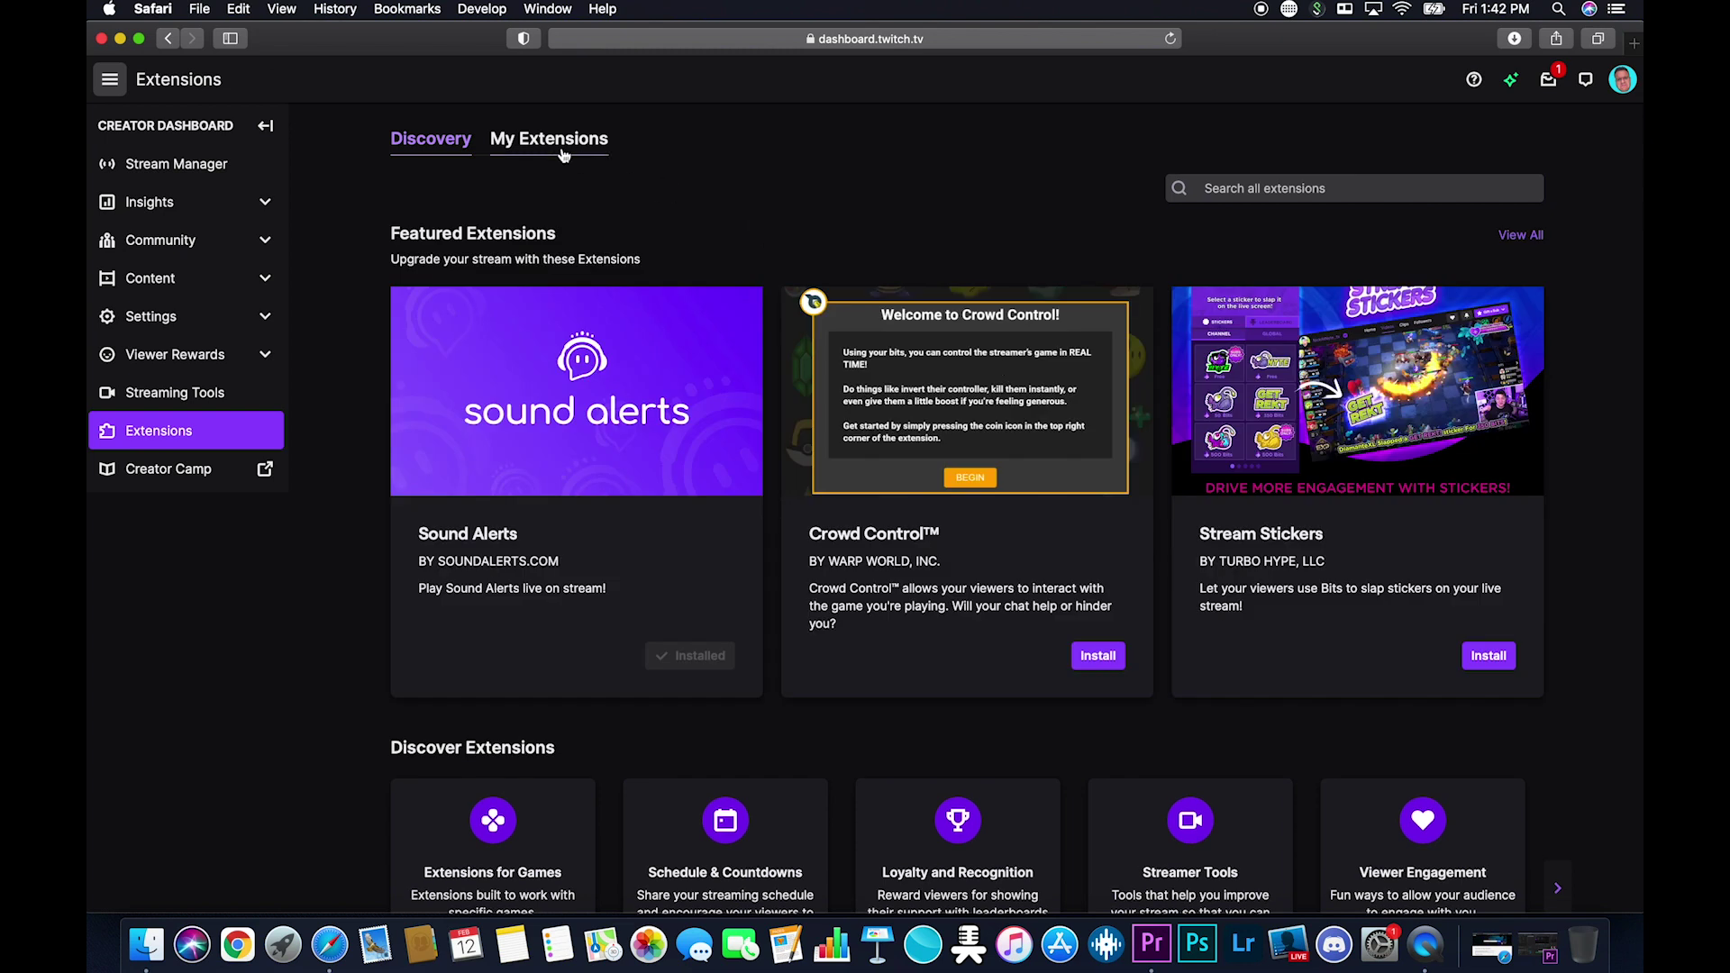
{"action": "left_click", "coordinate": [549, 138]}
{"action": "left_click", "coordinate": [433, 471]}
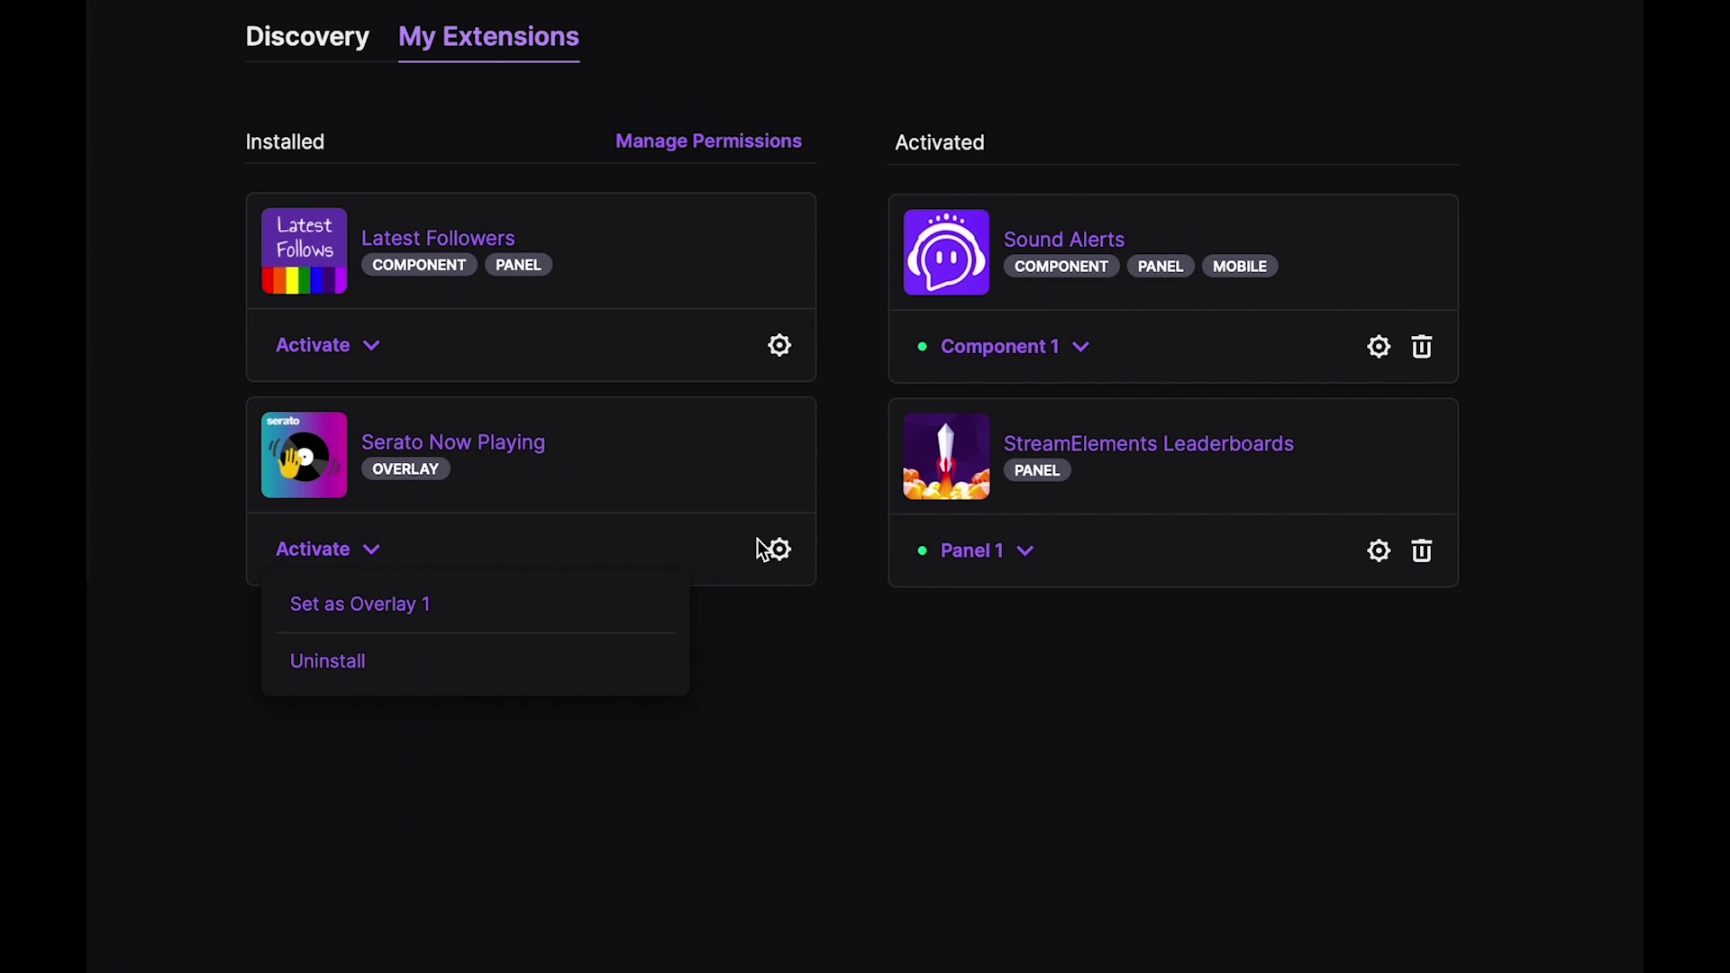
{"action": "left_click", "coordinate": [775, 546]}
{"action": "left_click", "coordinate": [325, 549]}
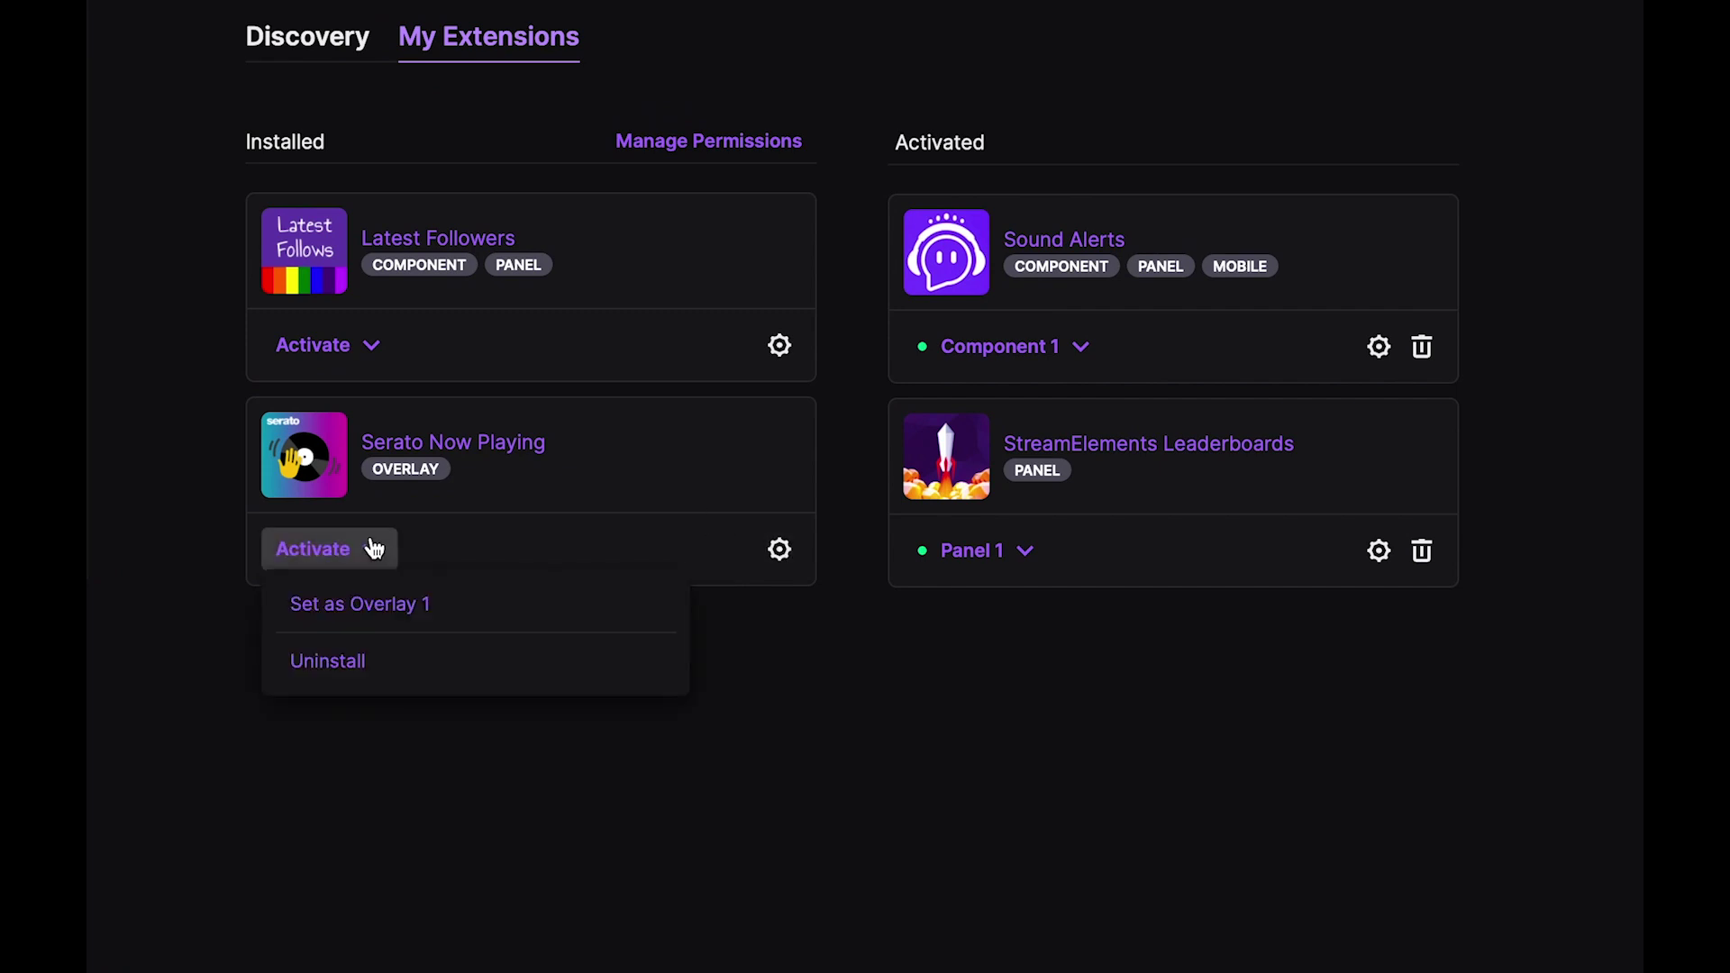
{"action": "left_click", "coordinate": [397, 615]}
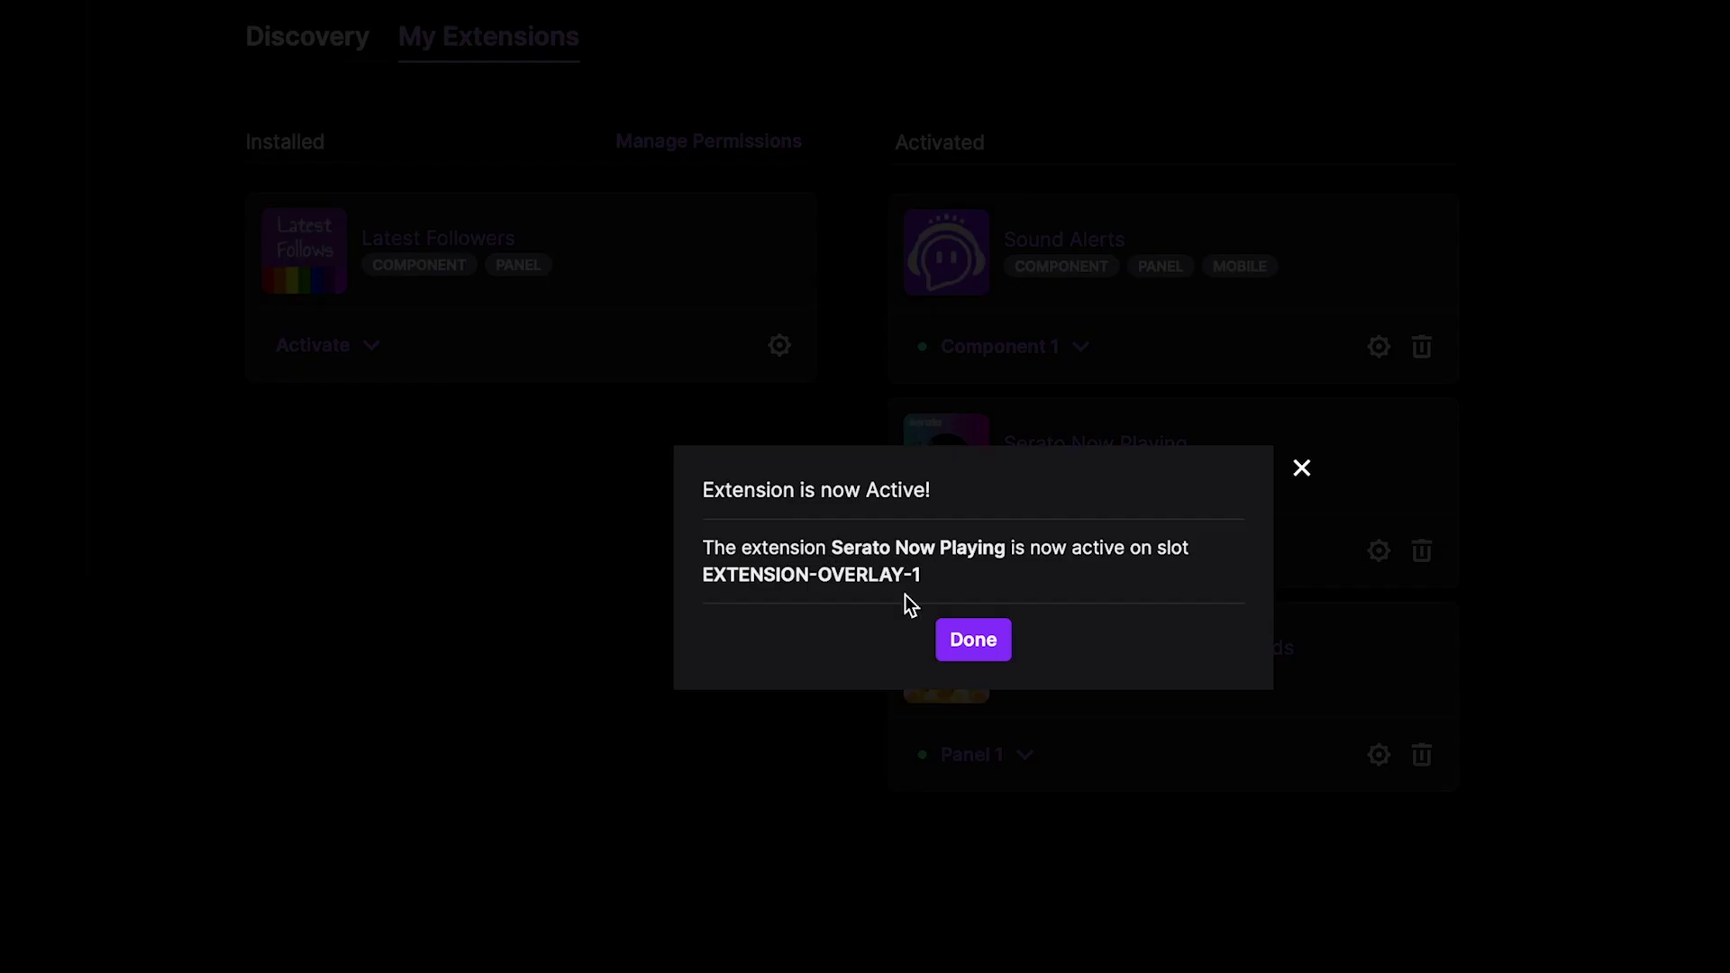
{"action": "left_click", "coordinate": [982, 650]}
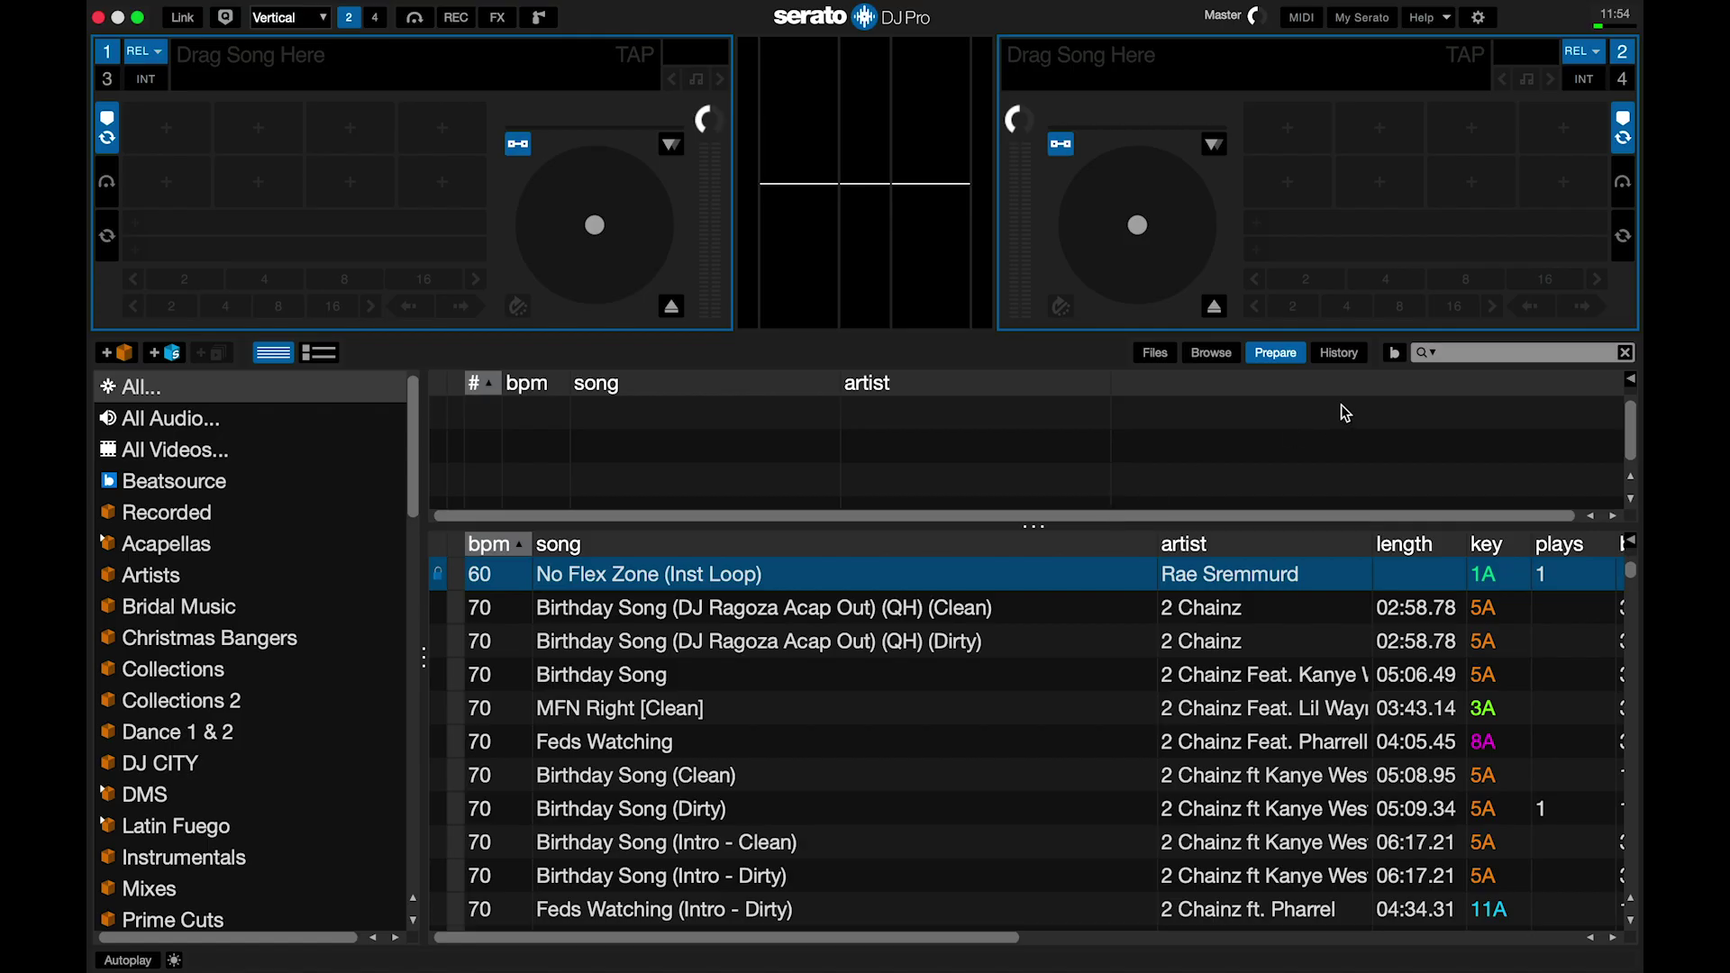
Start a live playlist again from Serato DJ Pro's History panel.
{"action": "left_click", "coordinate": [1339, 353]}
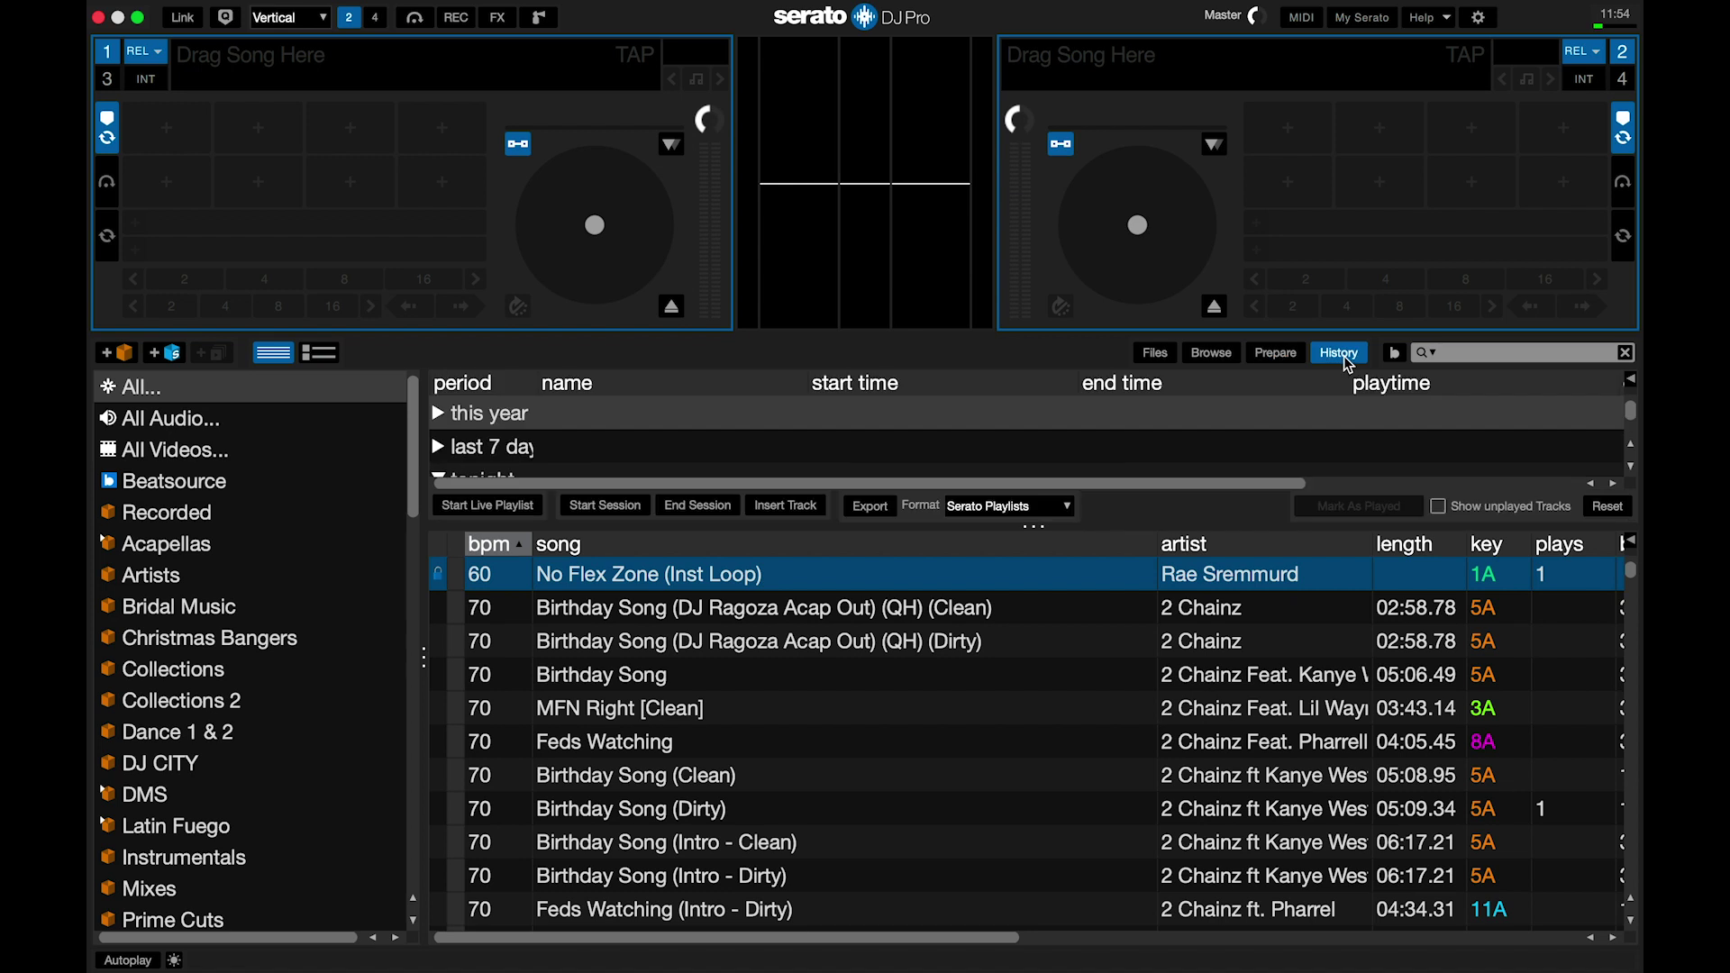
{"action": "left_click", "coordinate": [509, 510]}
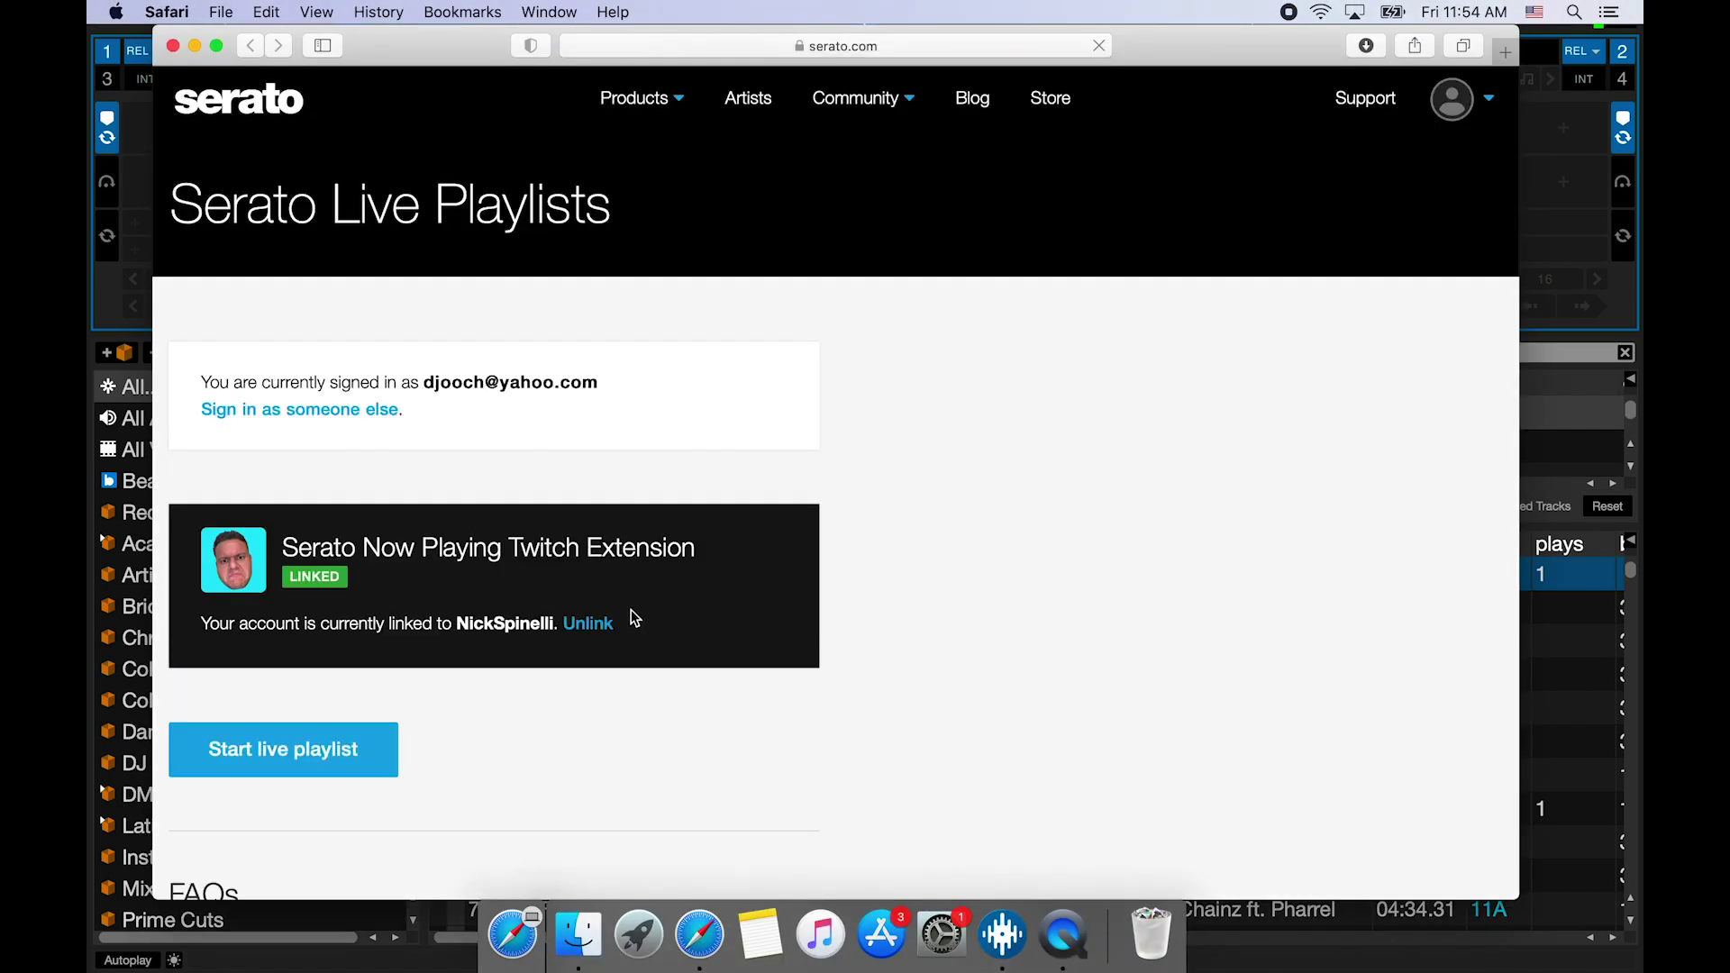
{"action": "scroll", "coordinate": [477, 540], "scroll_direction": "down", "scroll_amount": 2}
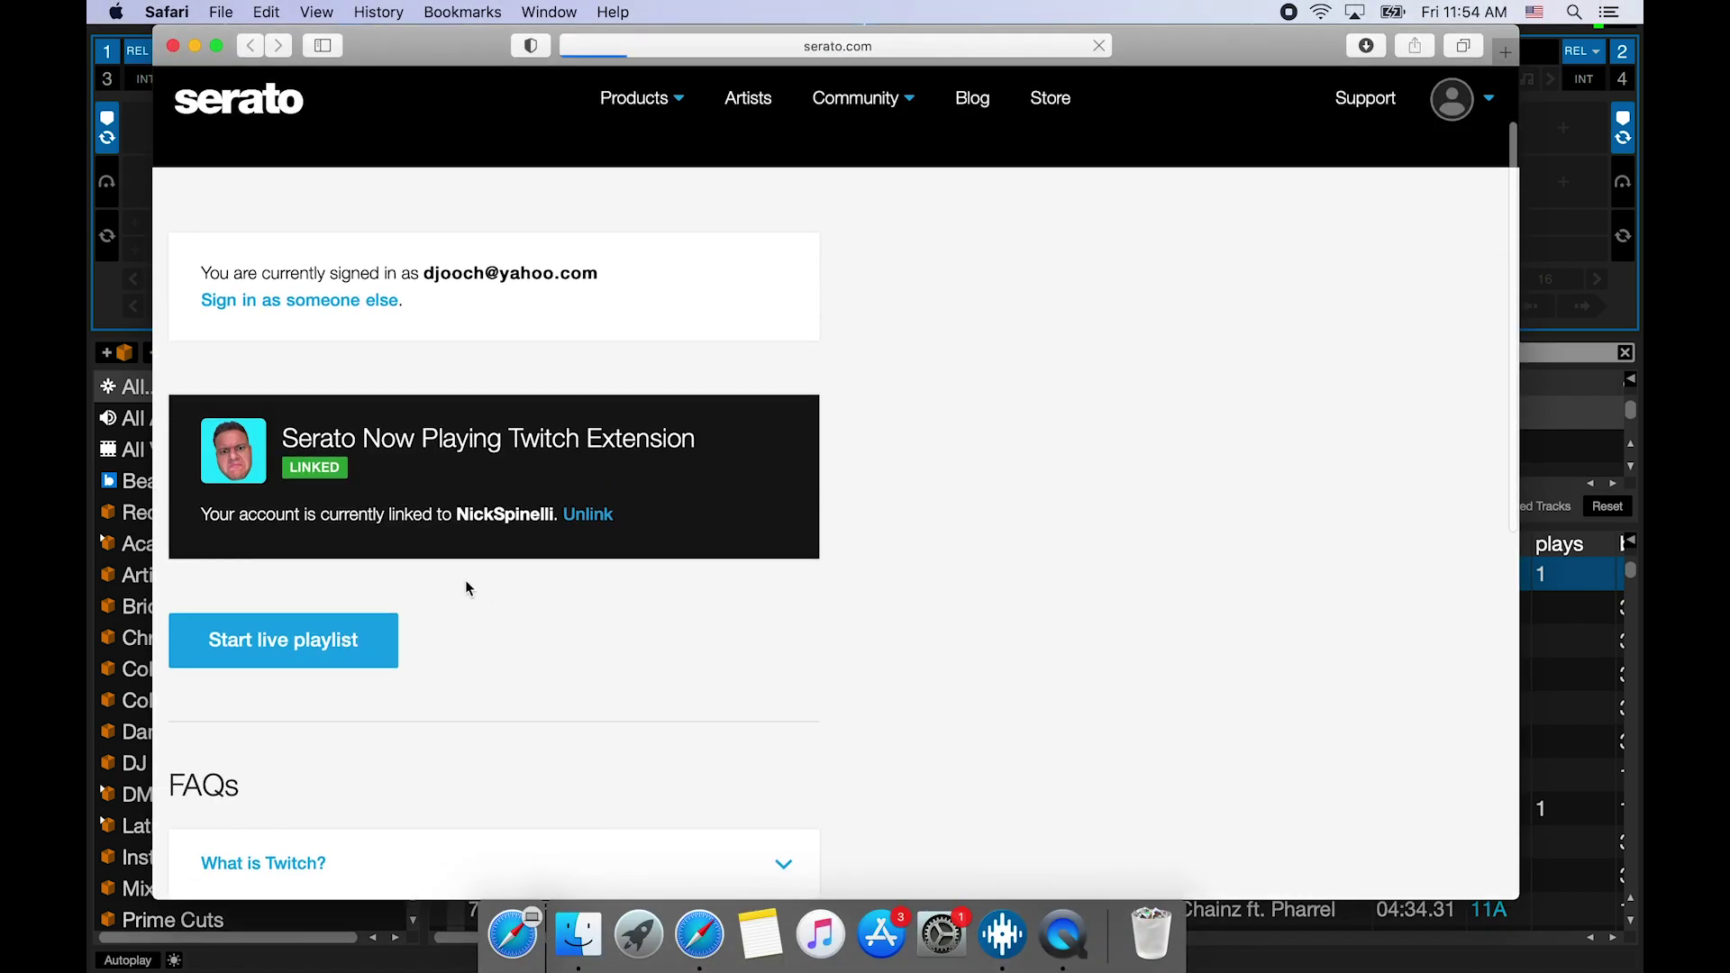